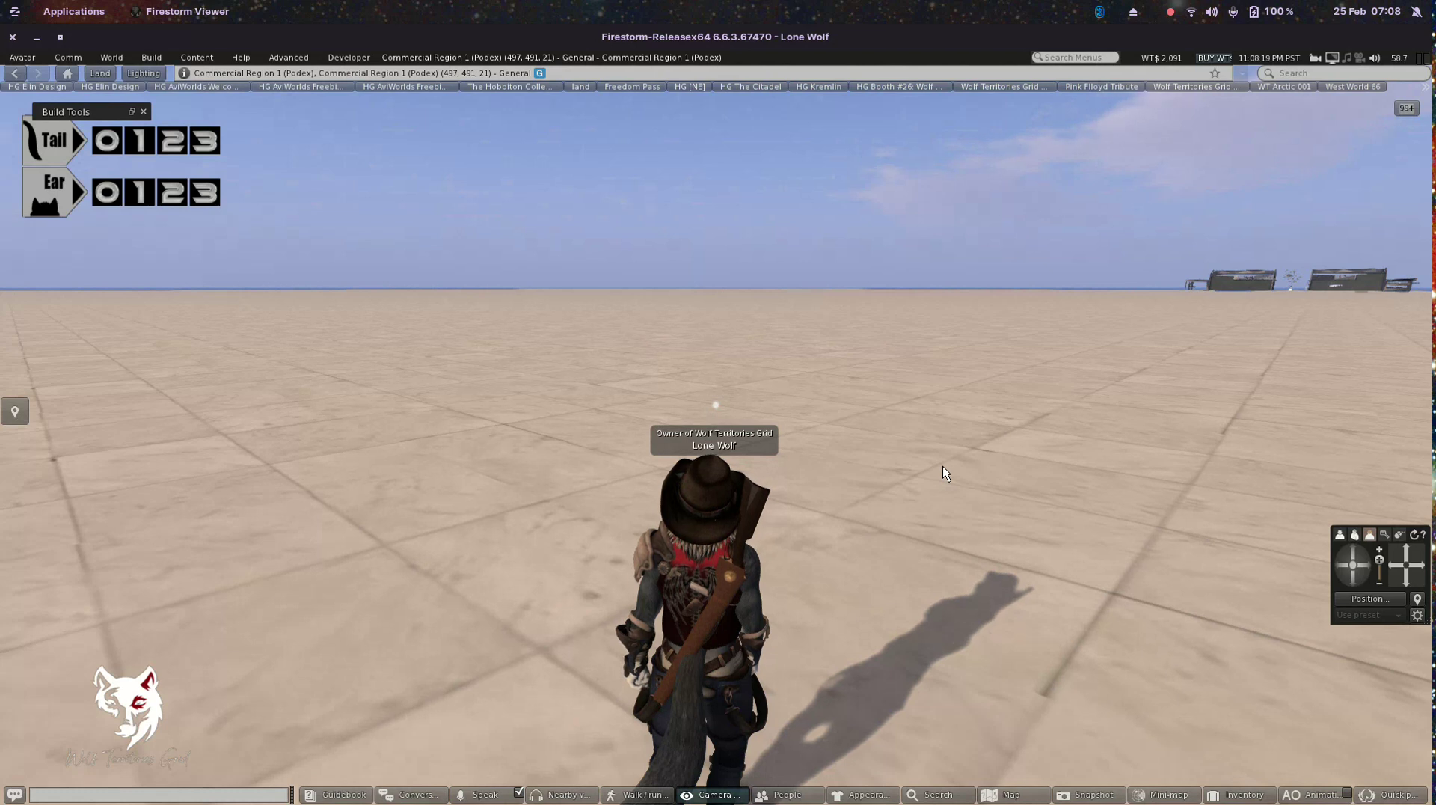
Switch to LeoCAD and look through the Technic, Tile and Train part categories
key(super)
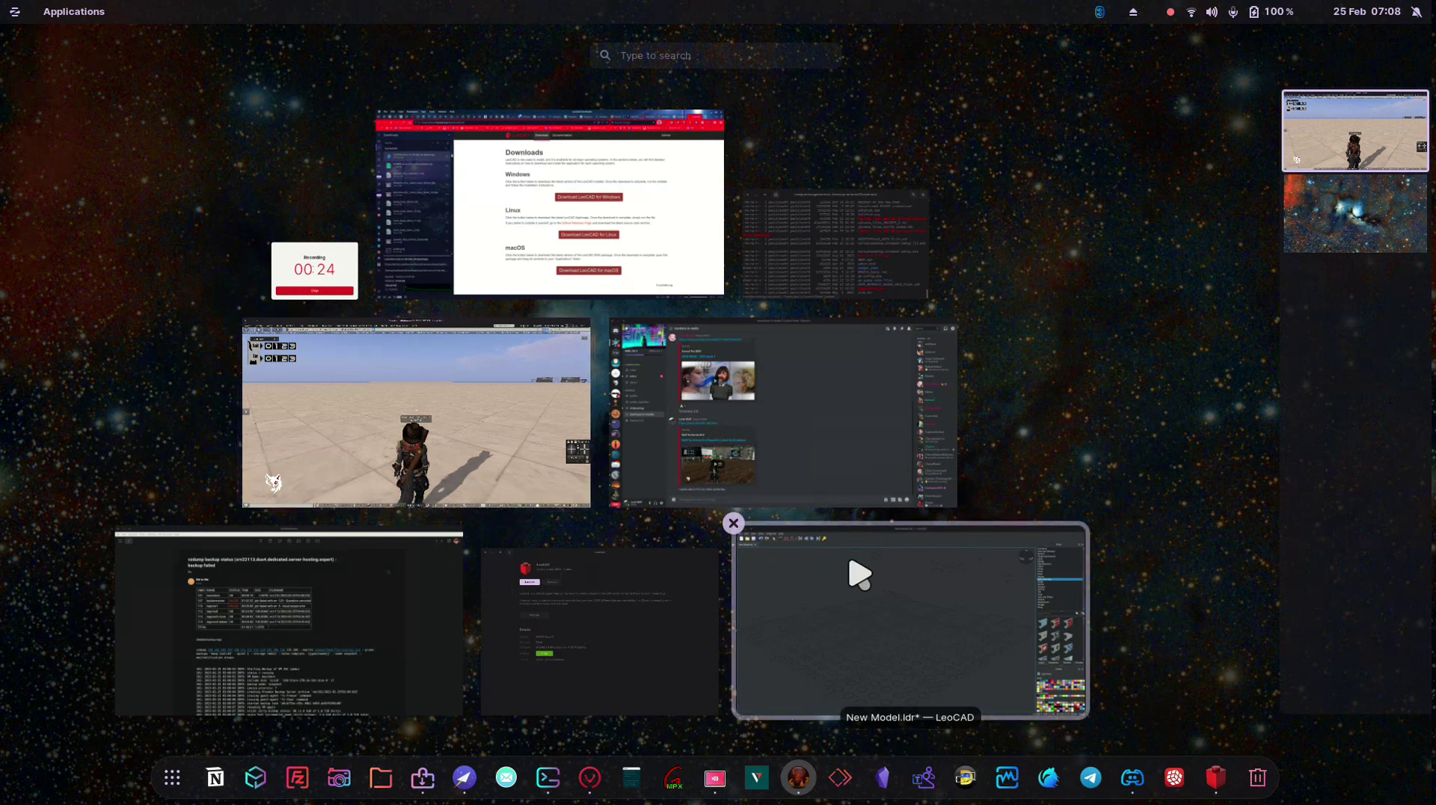
click(856, 573)
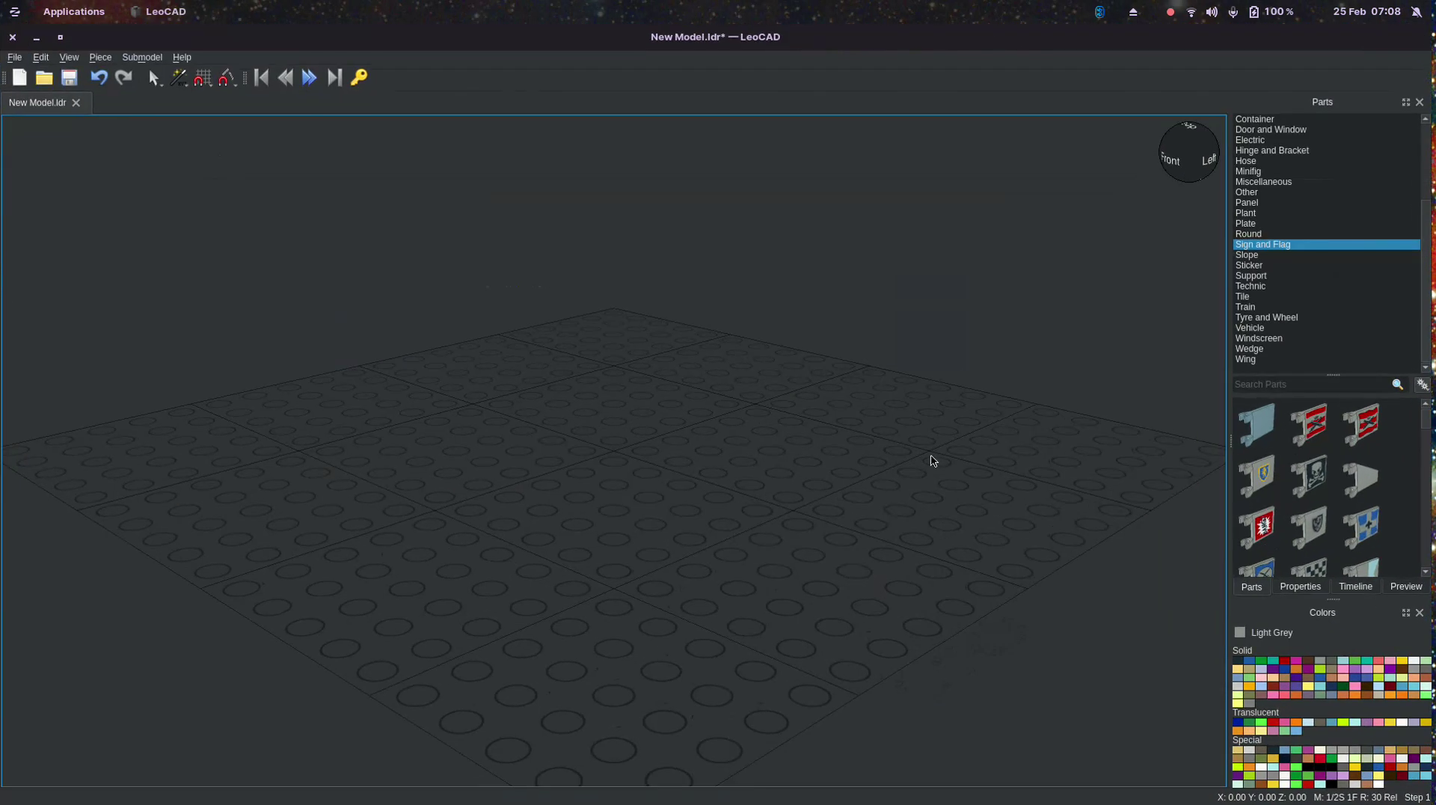
click(1275, 285)
scroll(1275, 284, up, 4)
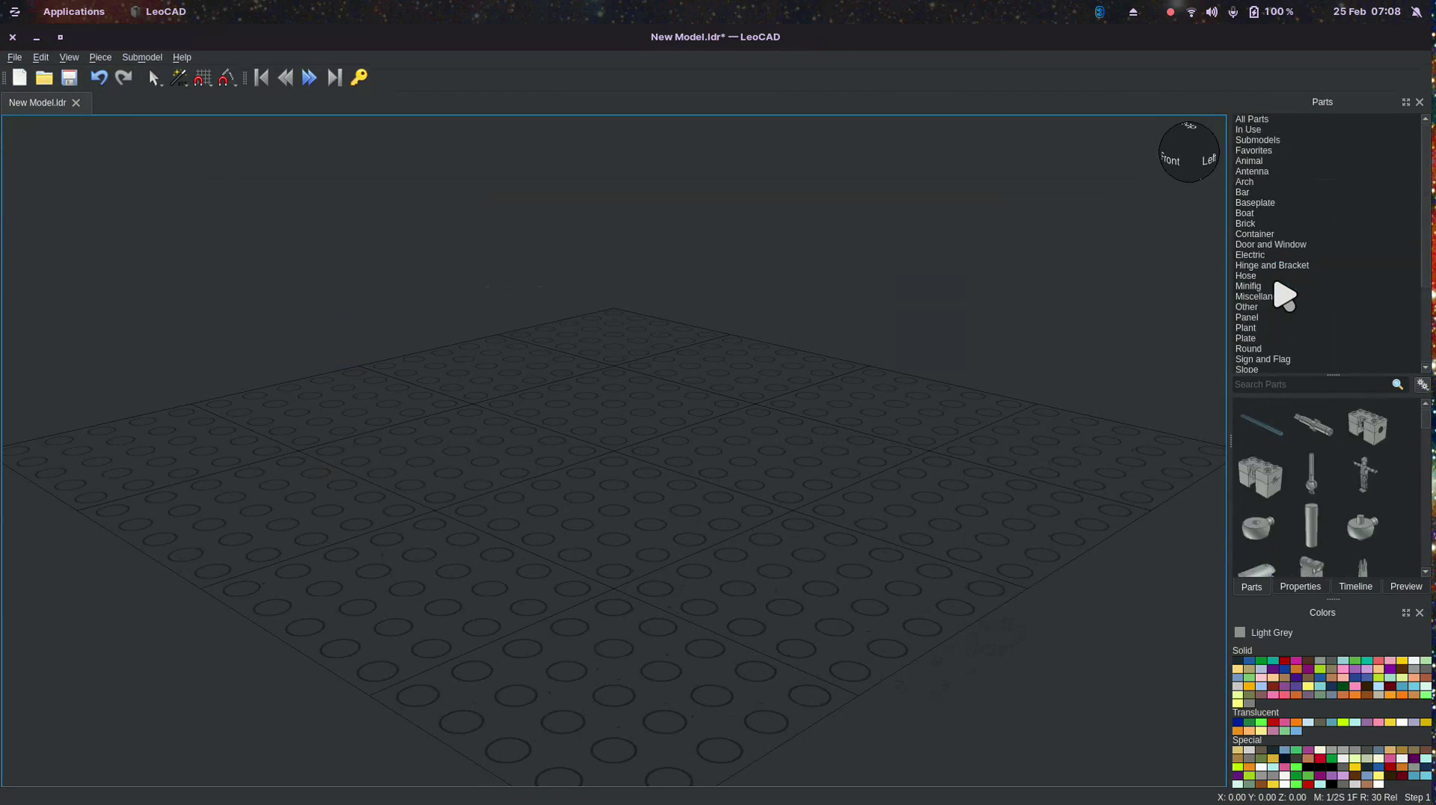
scroll(1284, 295, down, 4)
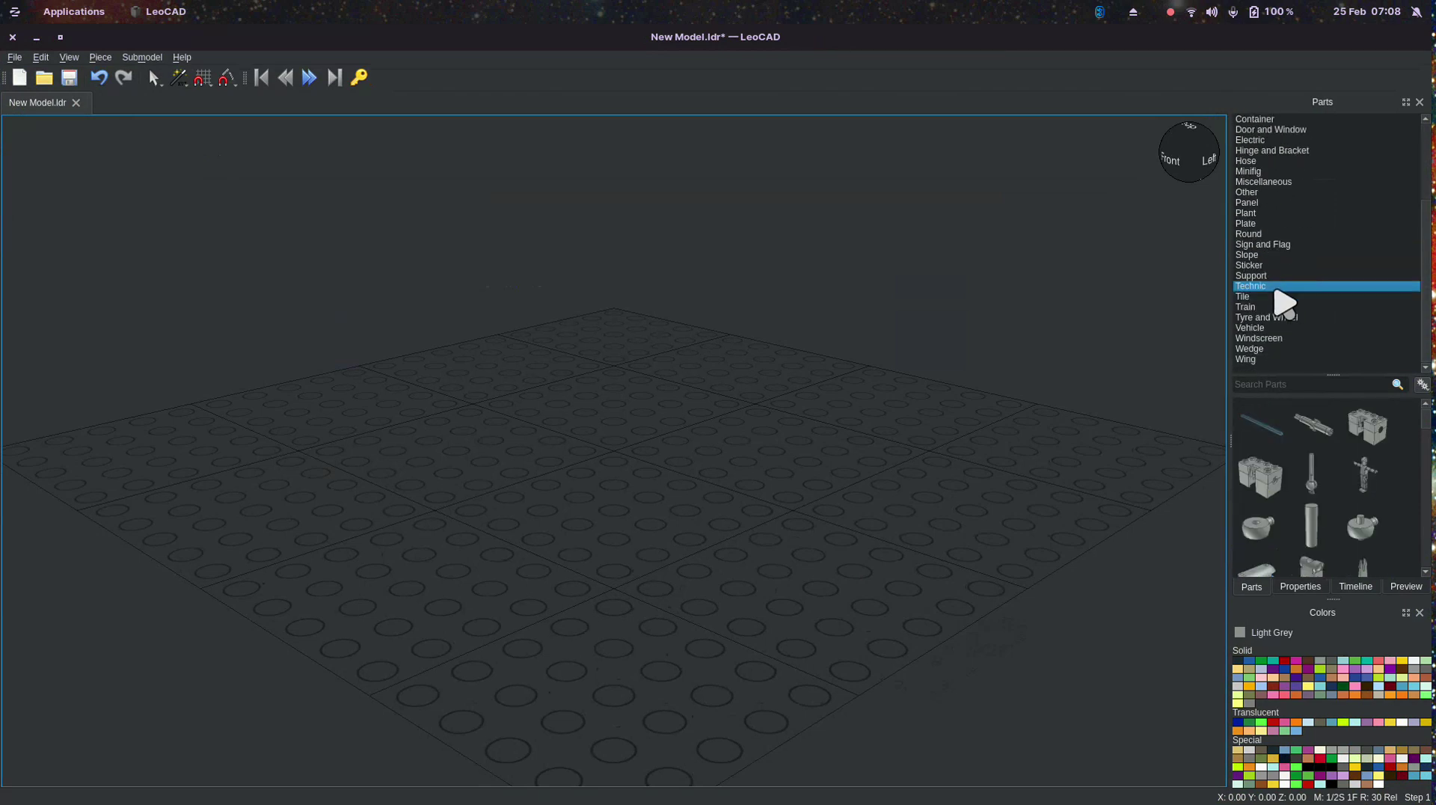
click(1280, 298)
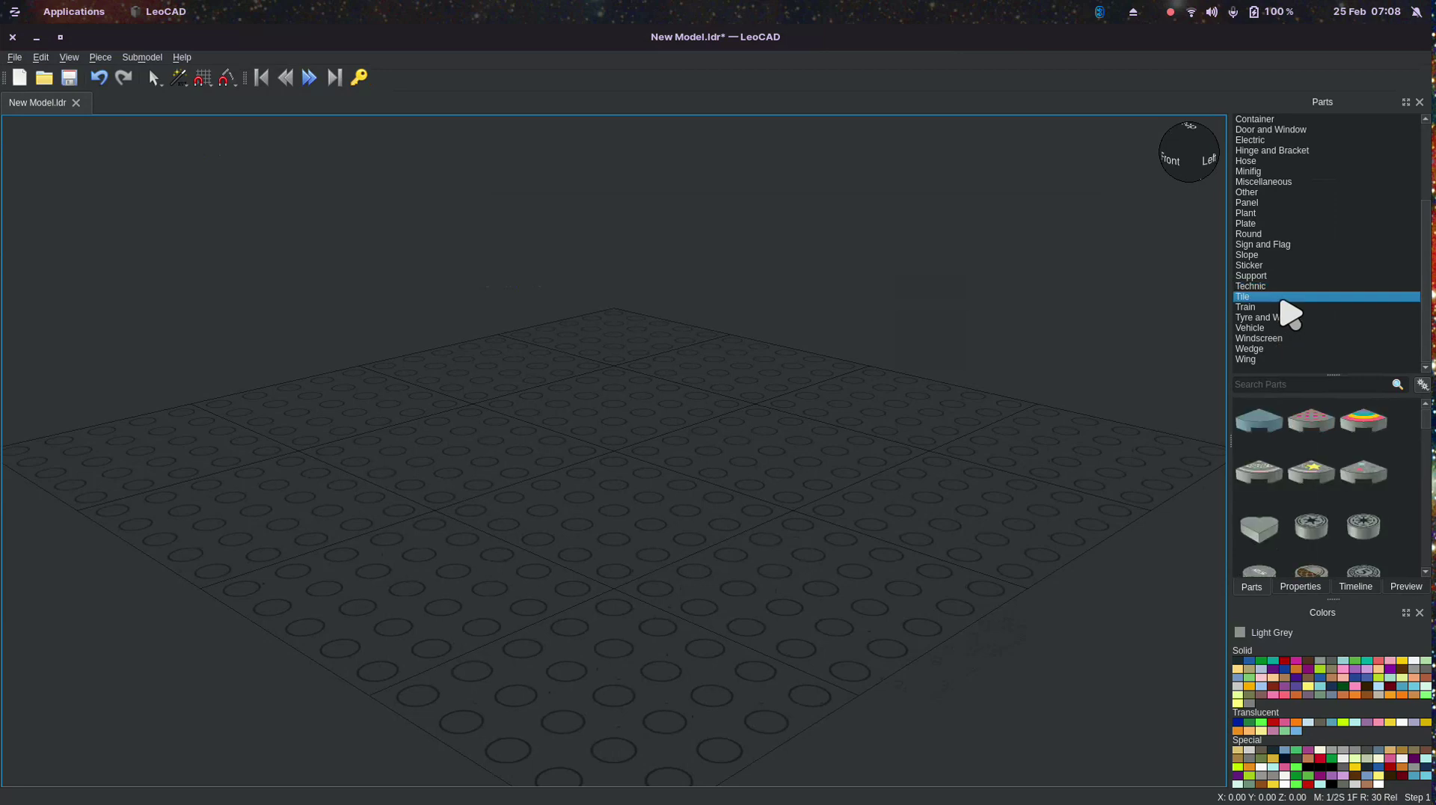
click(1286, 308)
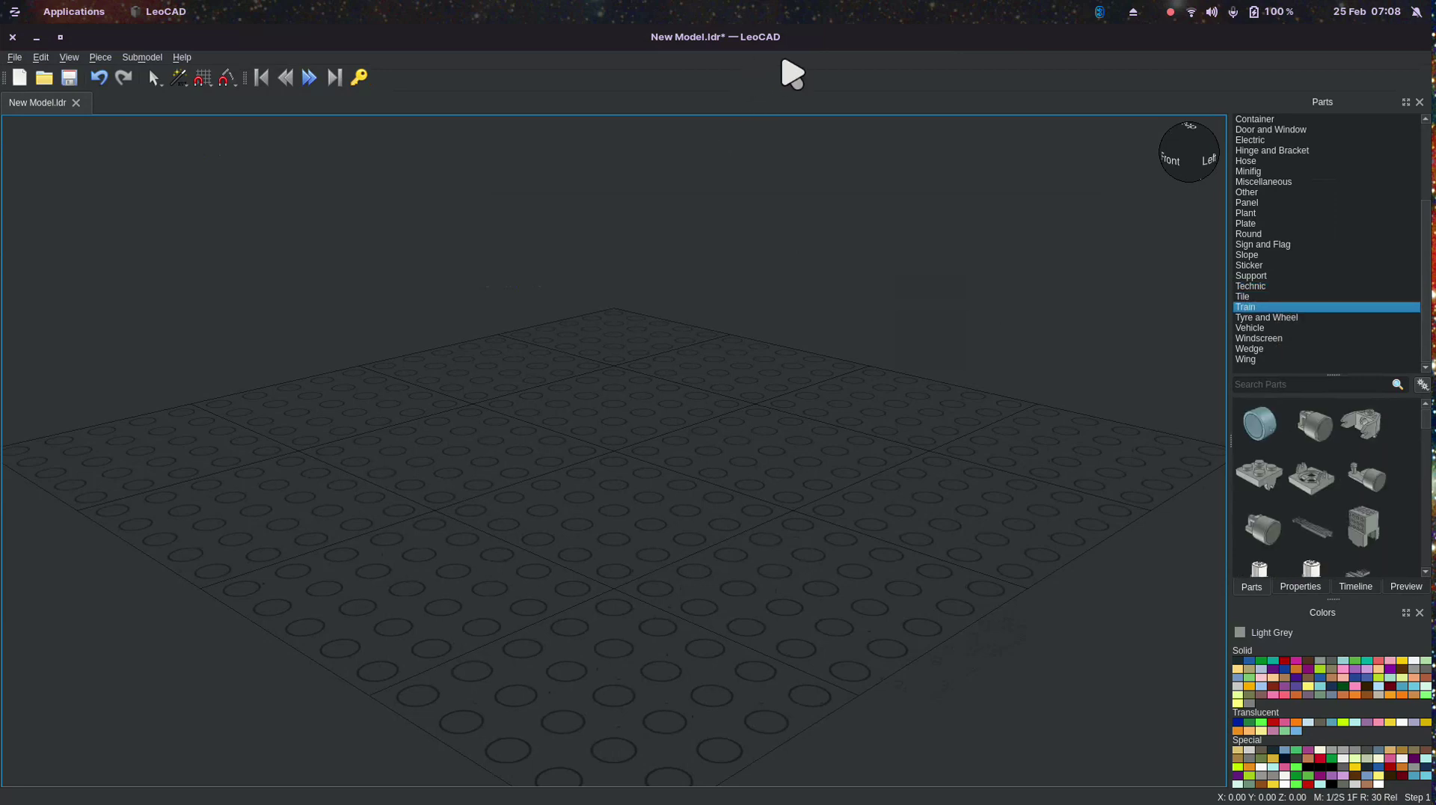
Switch to the Vivaldi browser, open the LeoCAD website's home page and examine its introduction and example model screenshots
key(super)
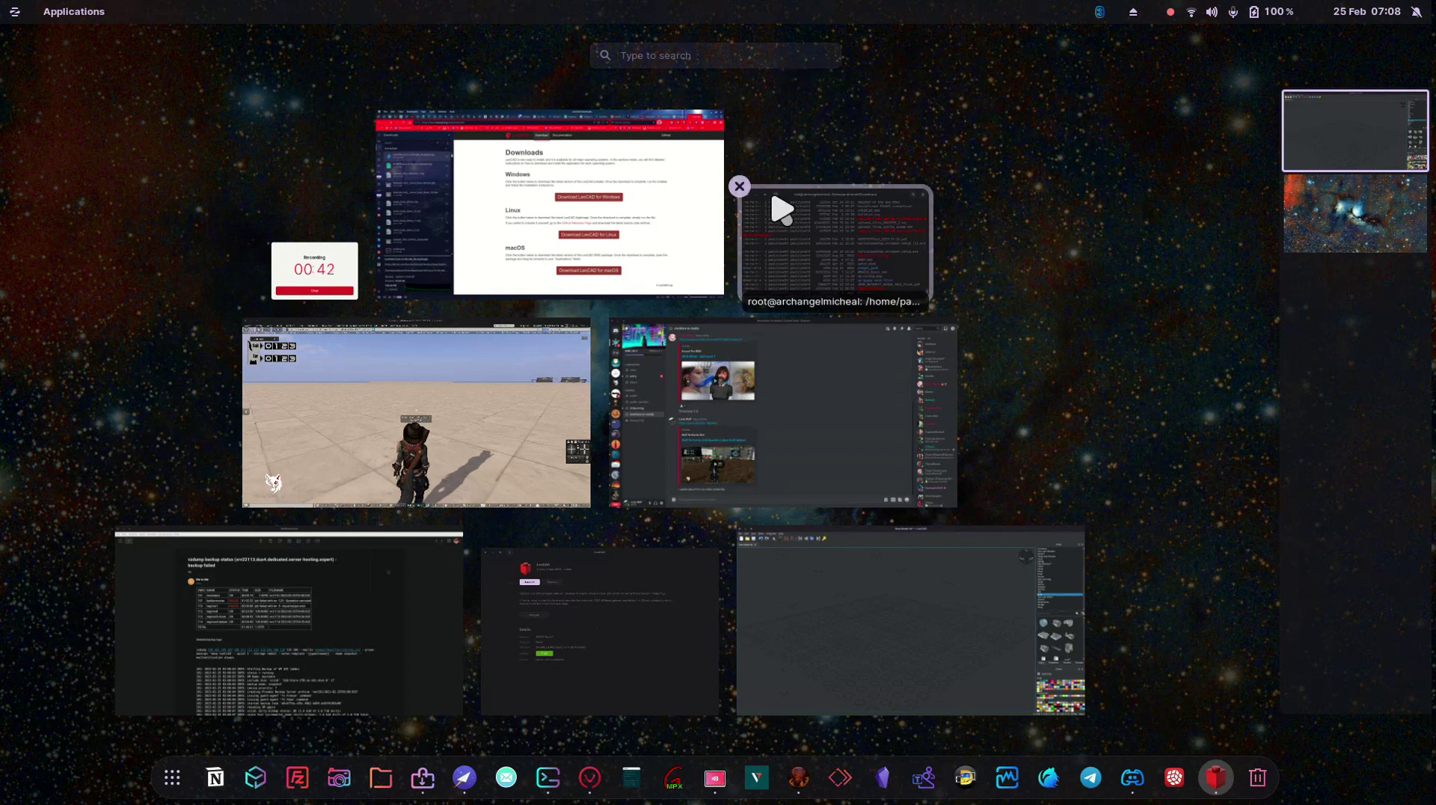
key(super)
key(super)
click(707, 246)
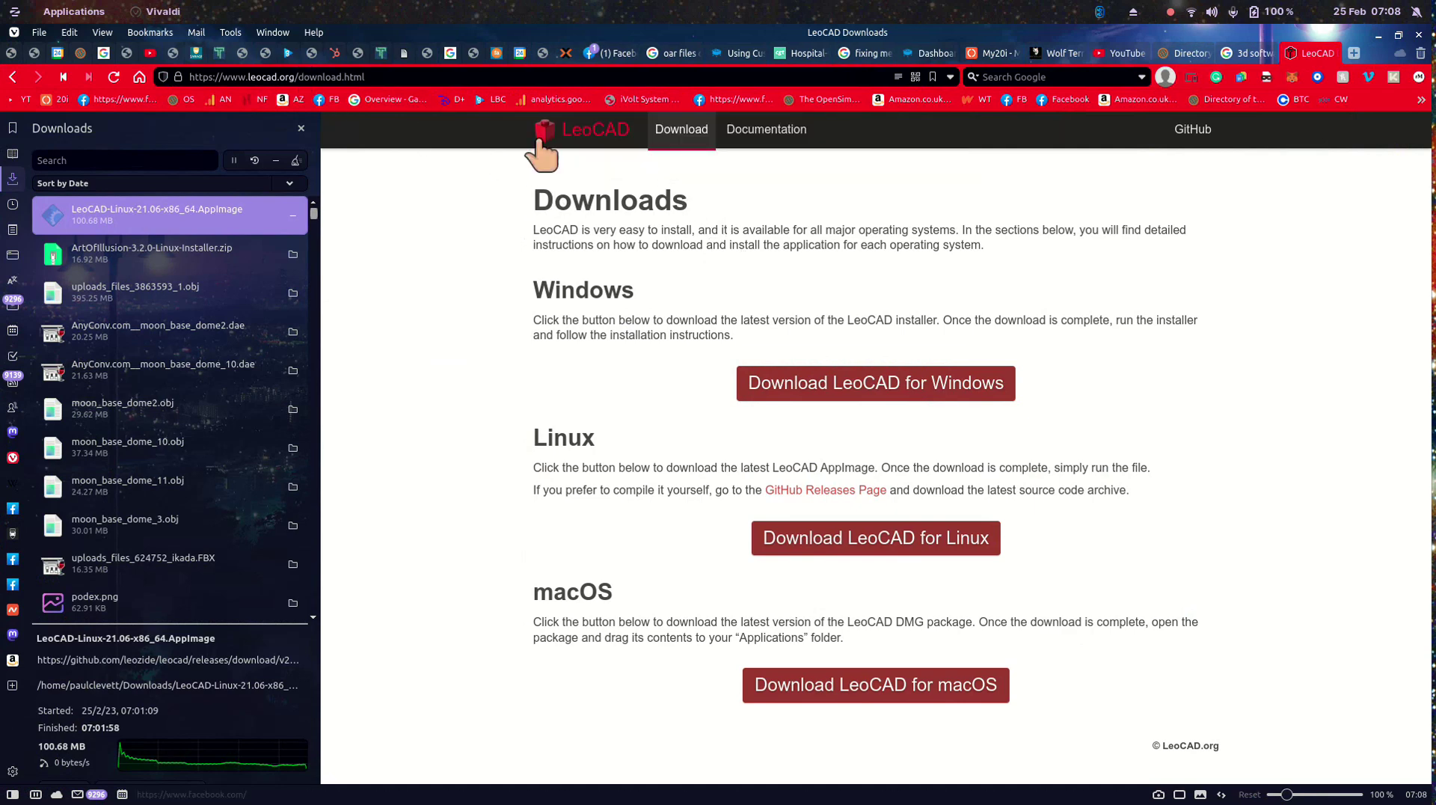
click(568, 133)
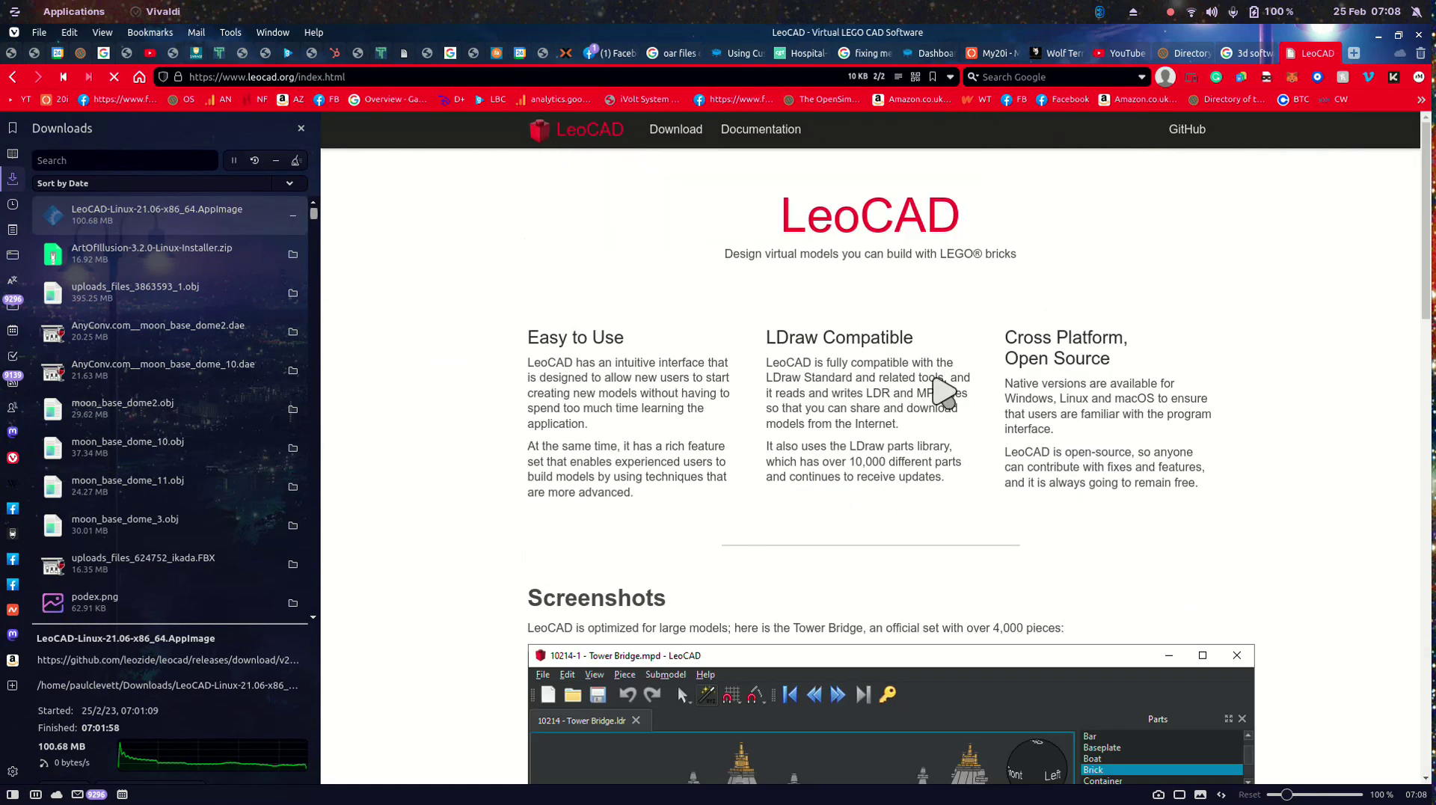
scroll(997, 554, down, 12)
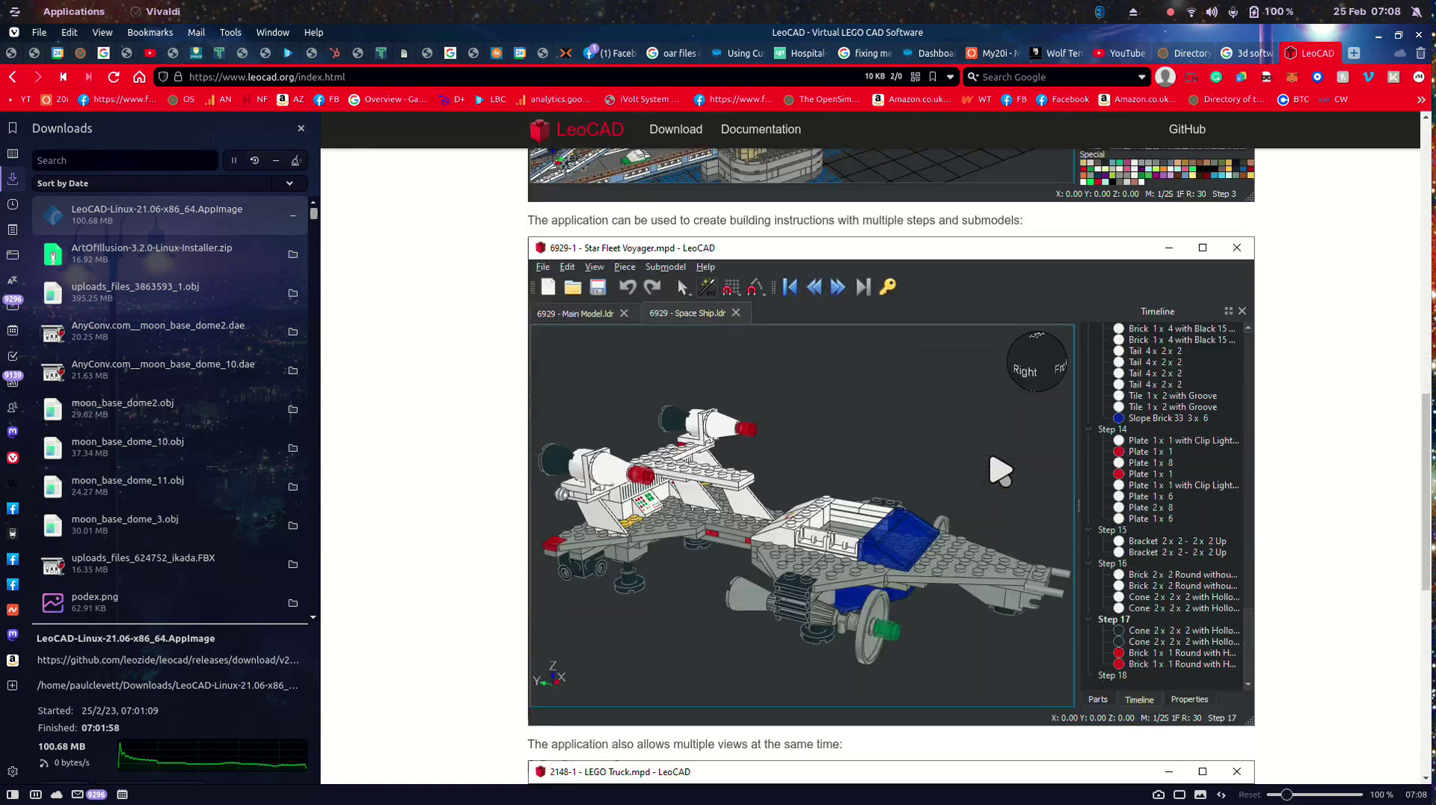
scroll(1000, 472, down, 2)
scroll(1000, 471, down, 5)
Return to LeoCAD and examine the parts in the Vehicle and Windscreen categories
key(super)
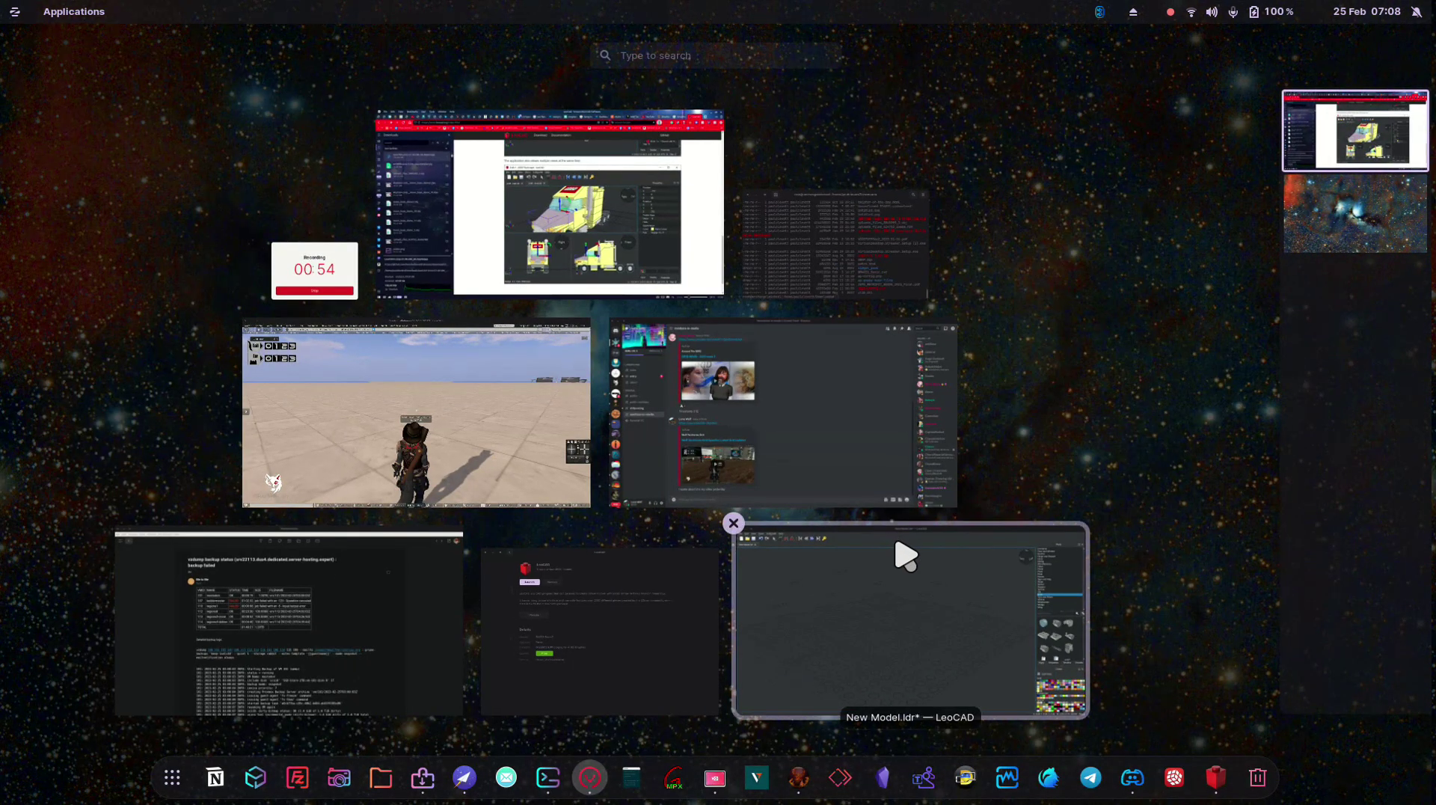
click(902, 551)
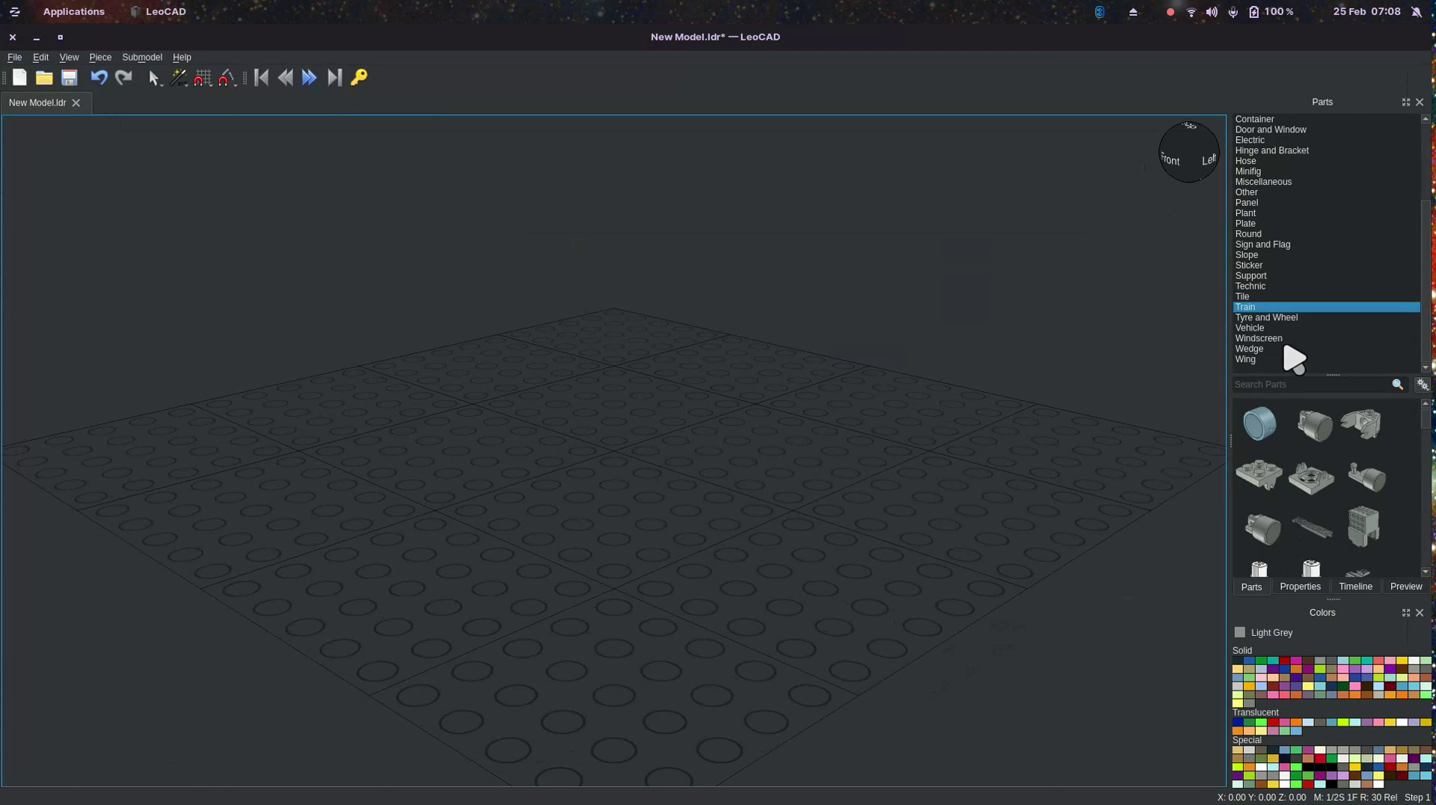
scroll(1305, 311, up, 4)
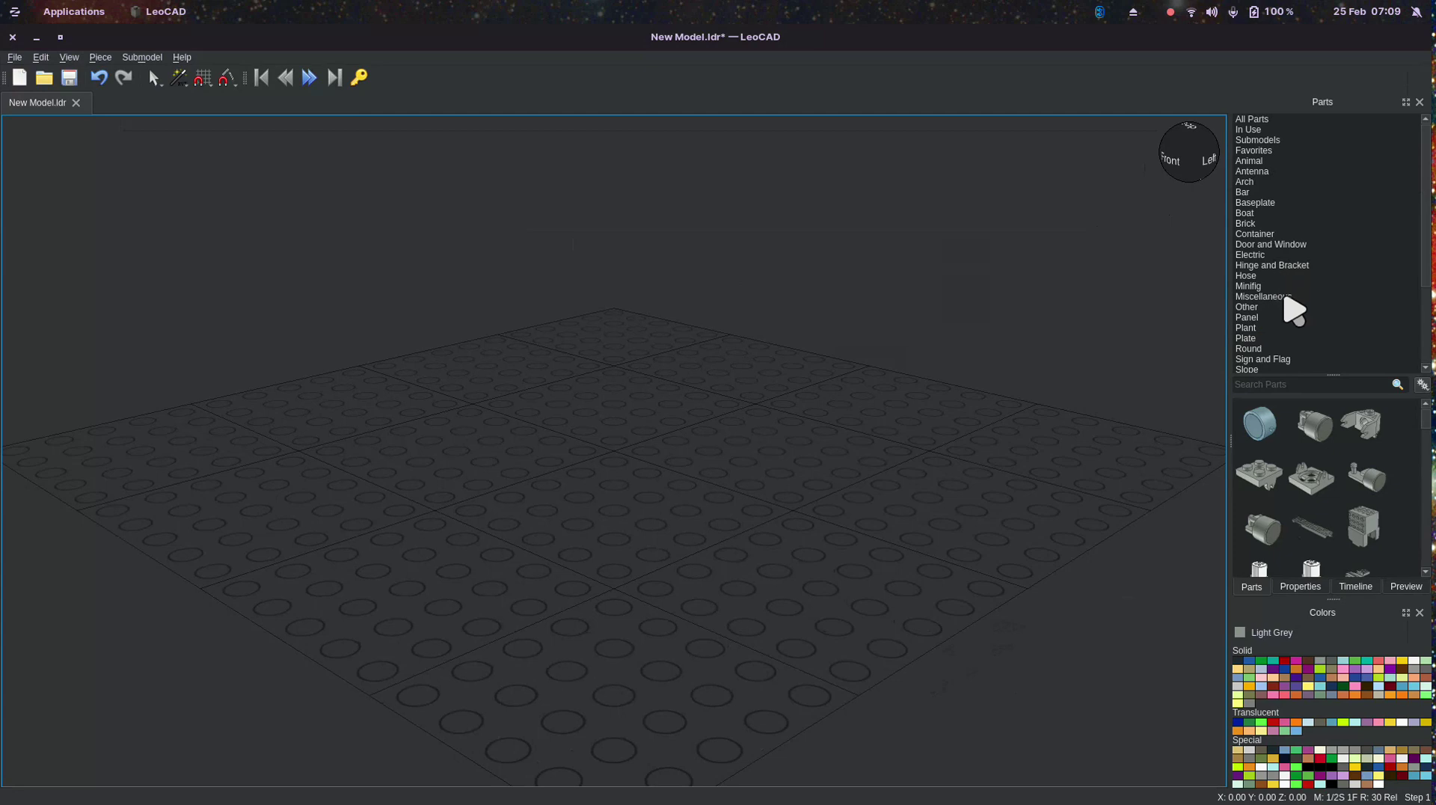
scroll(1309, 244, down, 2)
scroll(1316, 251, down, 2)
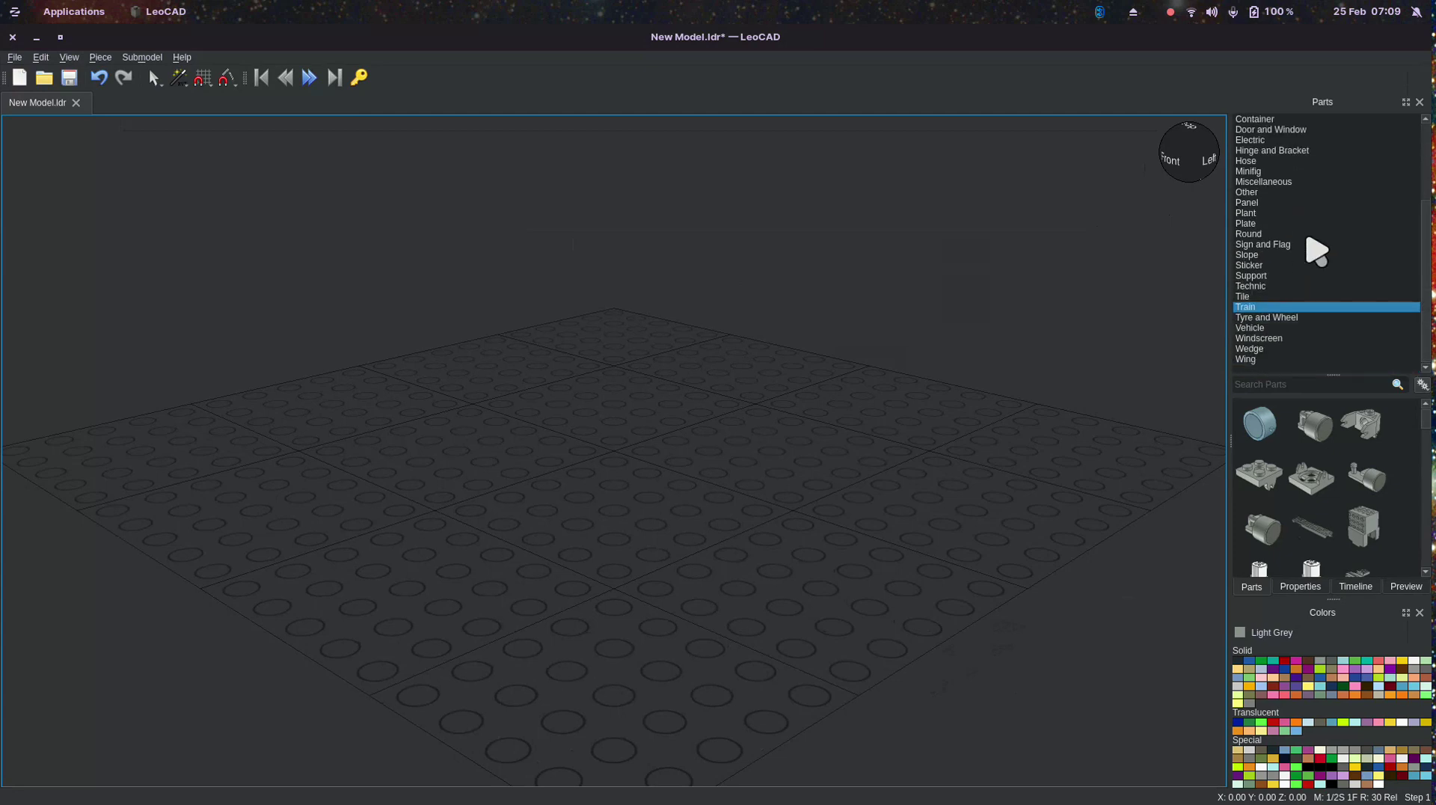
click(1298, 329)
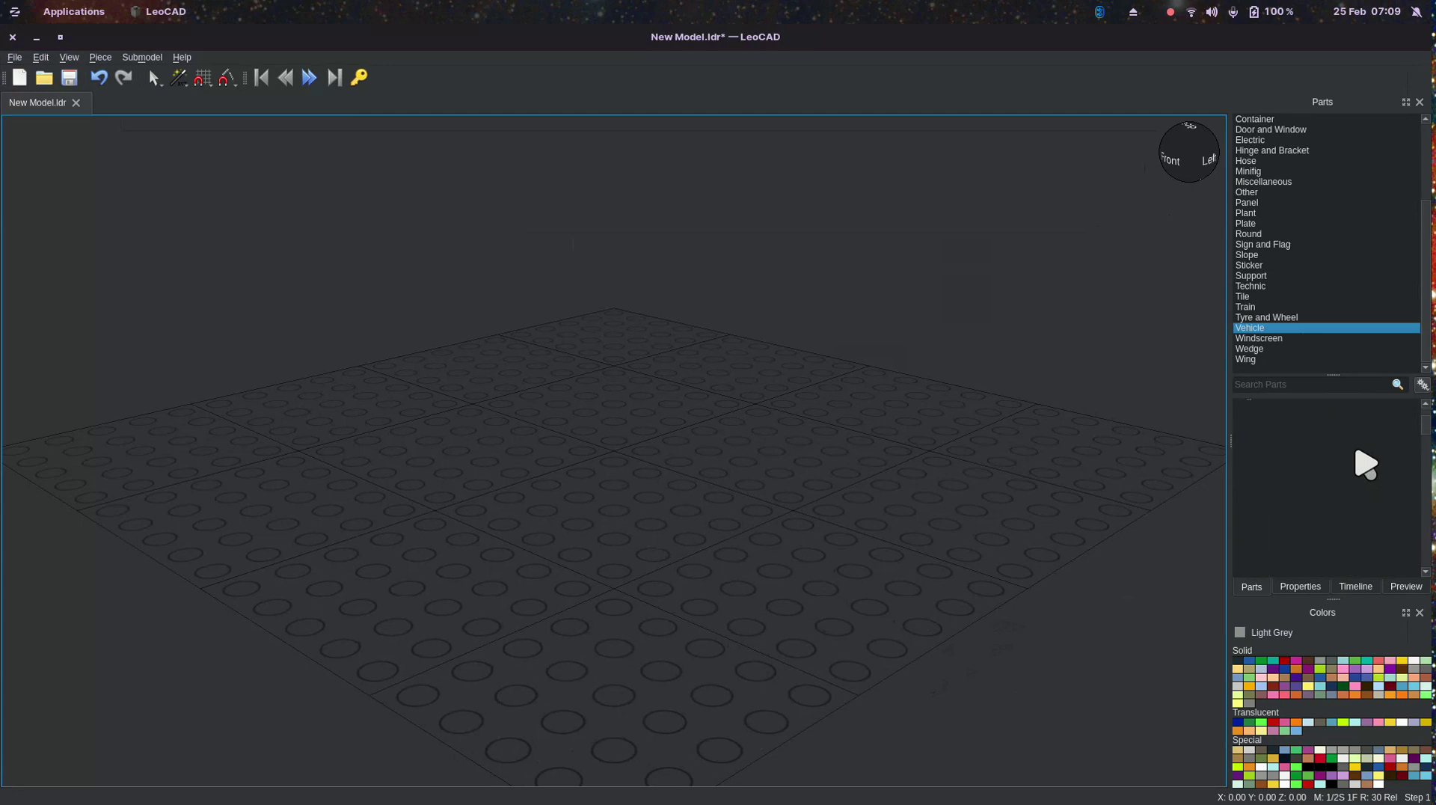
scroll(1363, 464, down, 3)
scroll(1356, 460, down, 5)
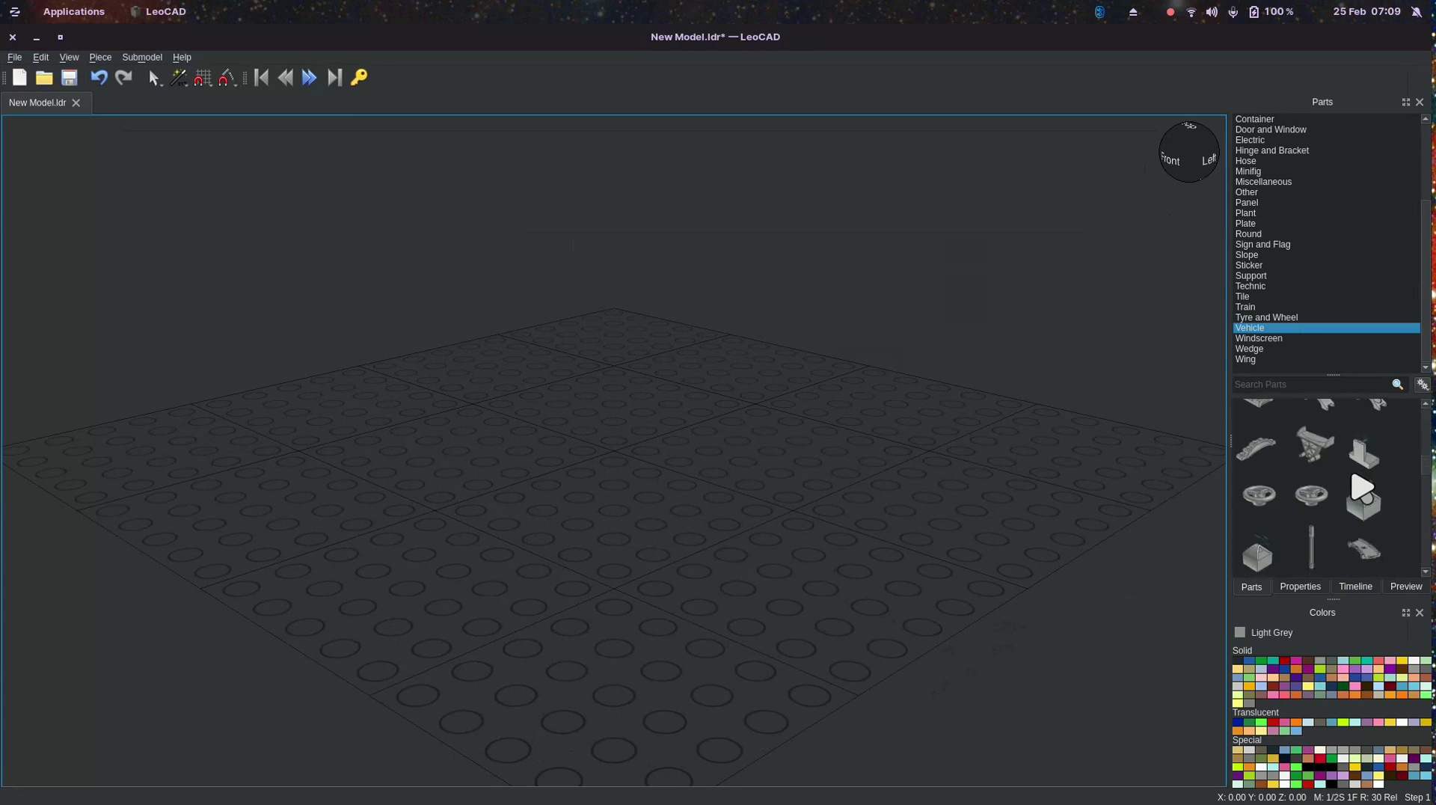
click(1294, 338)
scroll(1302, 350, up, 4)
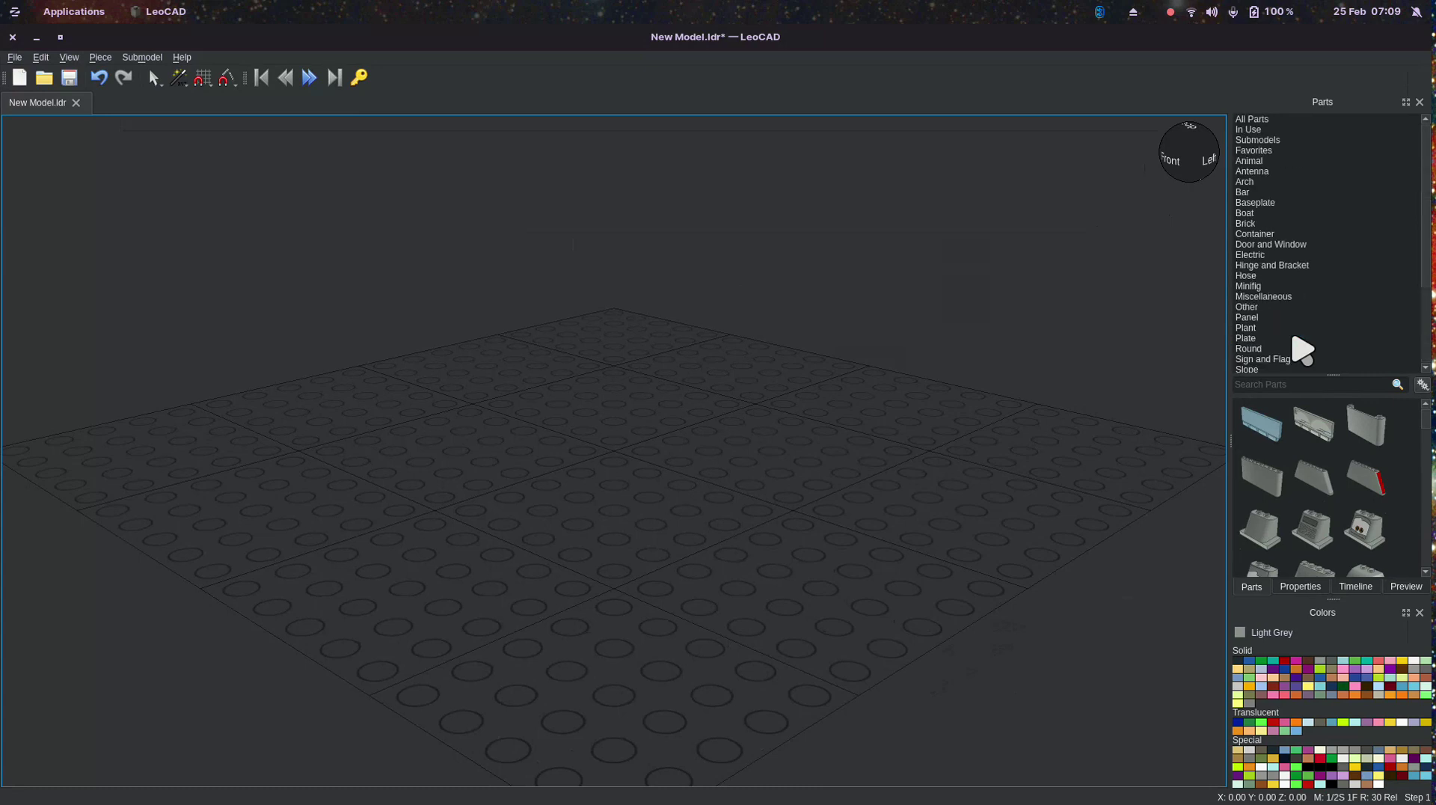
Place a complete left Door 1 x 2 x 3 with open stud on the empty baseplate at about X 60, Y -120, Z 72
click(1282, 297)
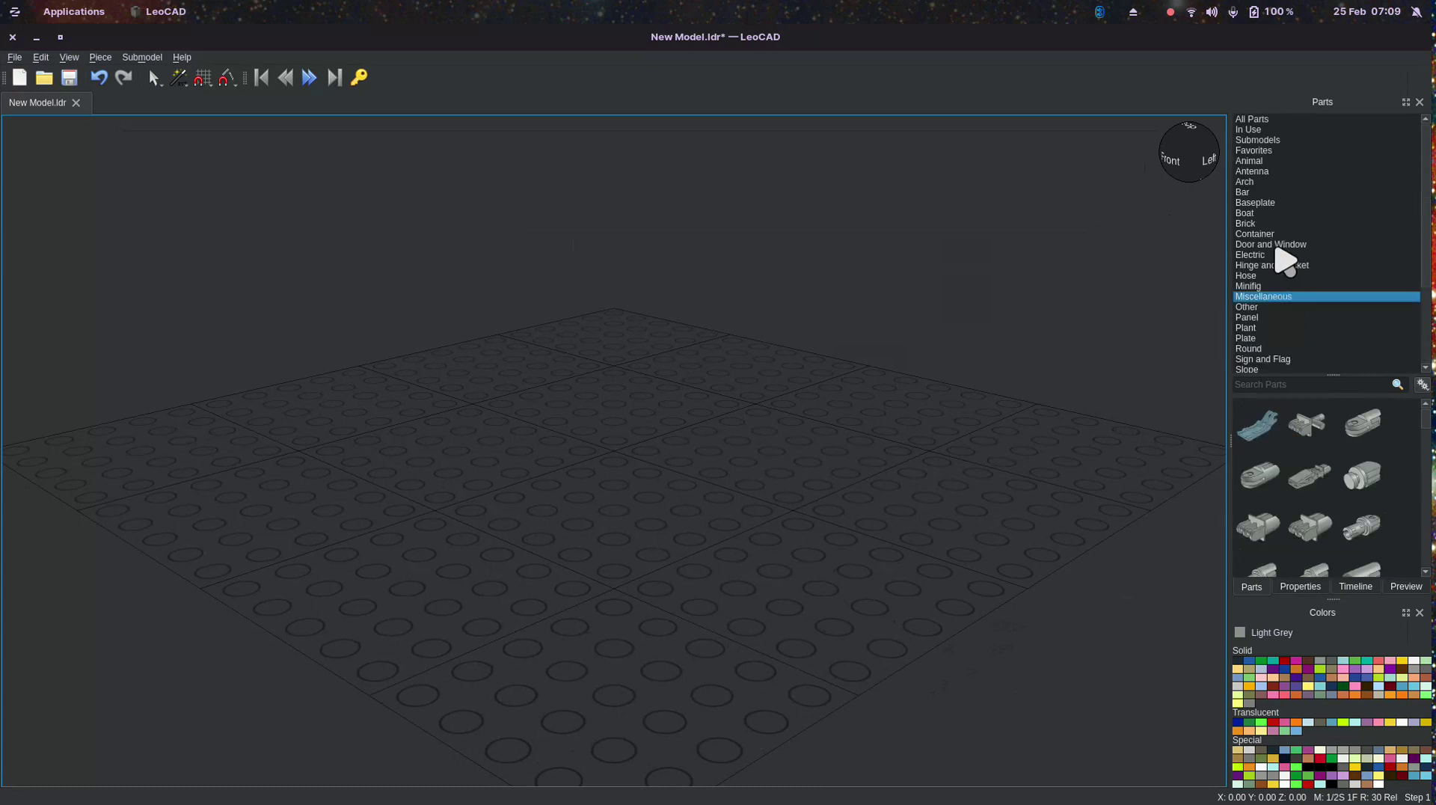
click(1279, 244)
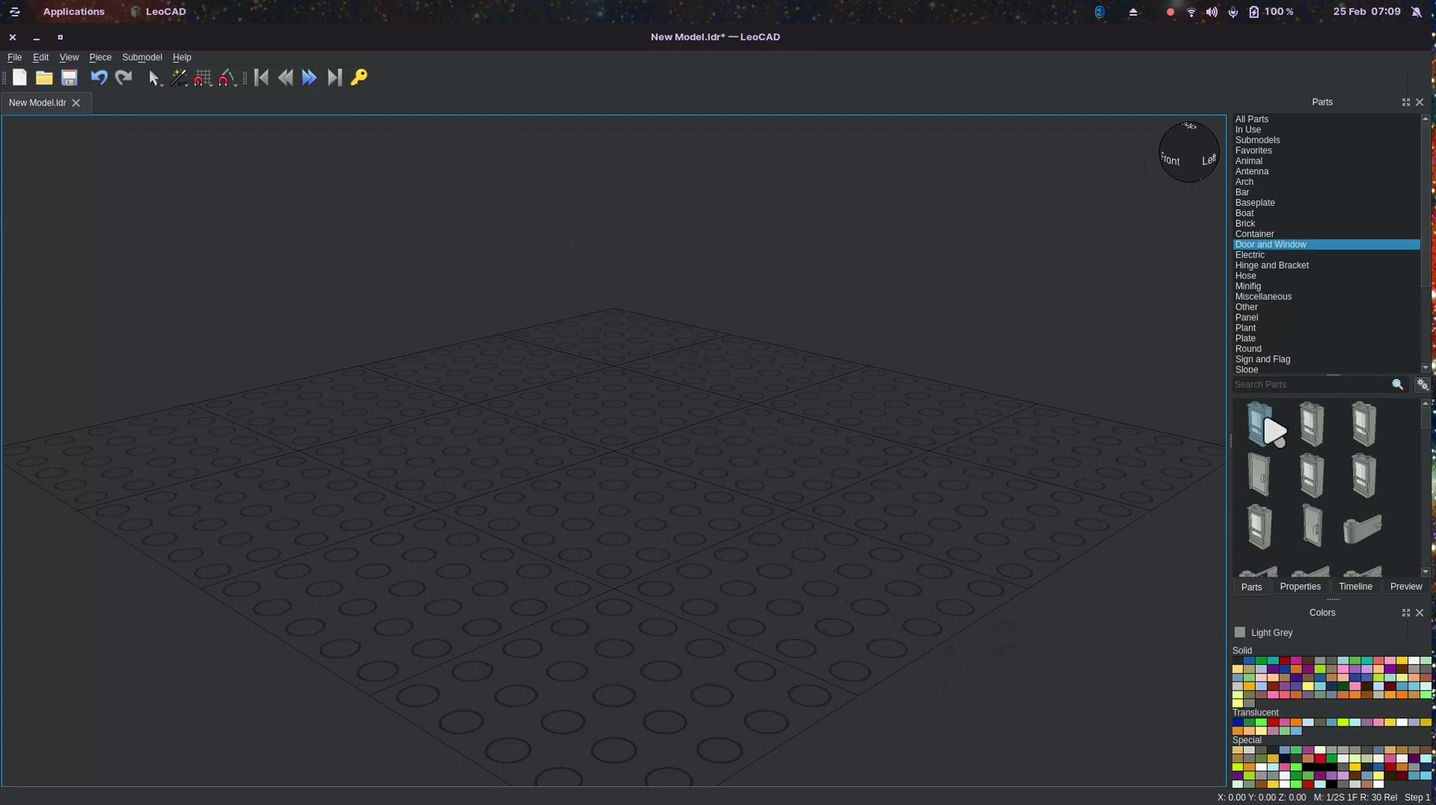
drag(1274, 432, 485, 374)
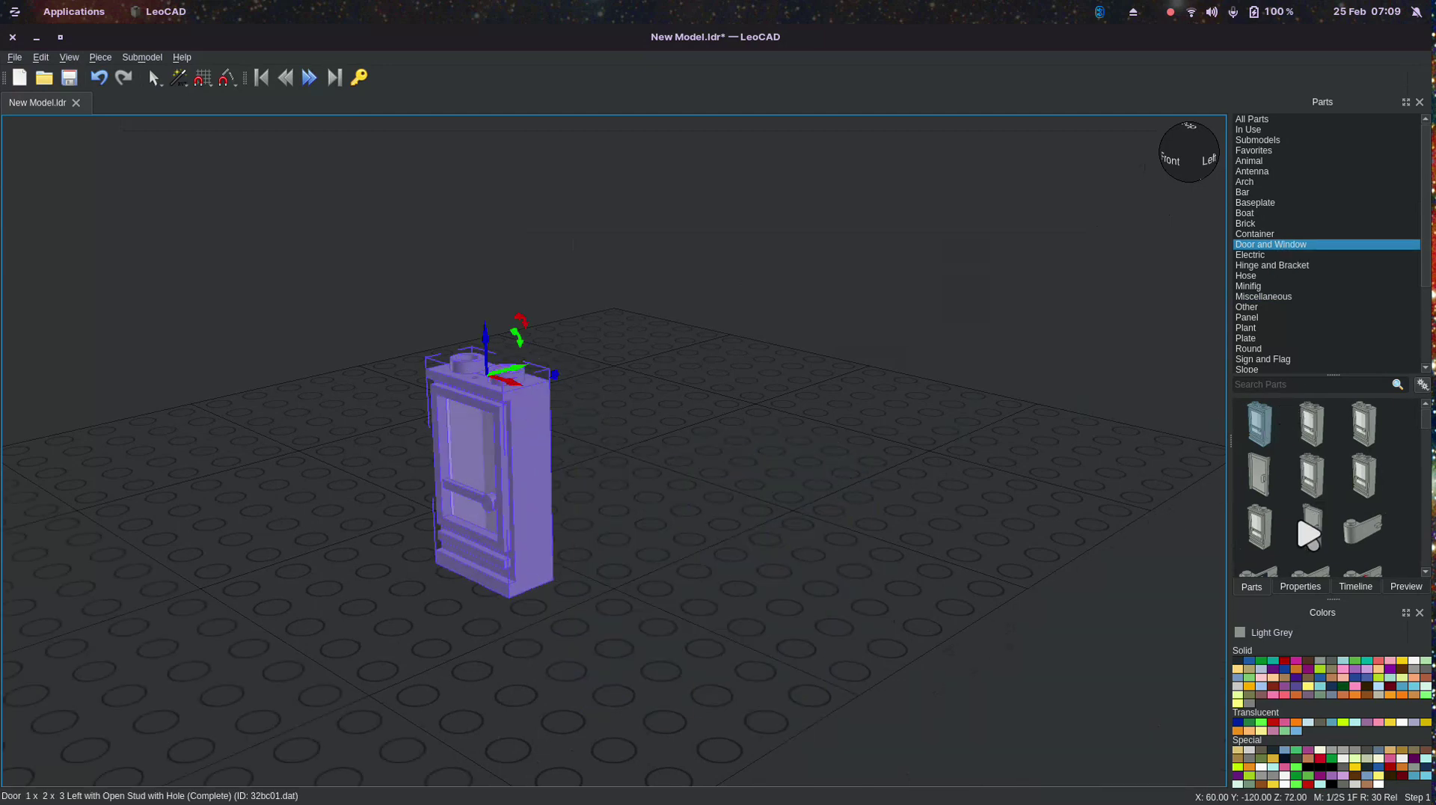
Place a Door 1 x 2 x 3 with Holes in Handle beside the first door, and delete it again
drag(1330, 532, 620, 476)
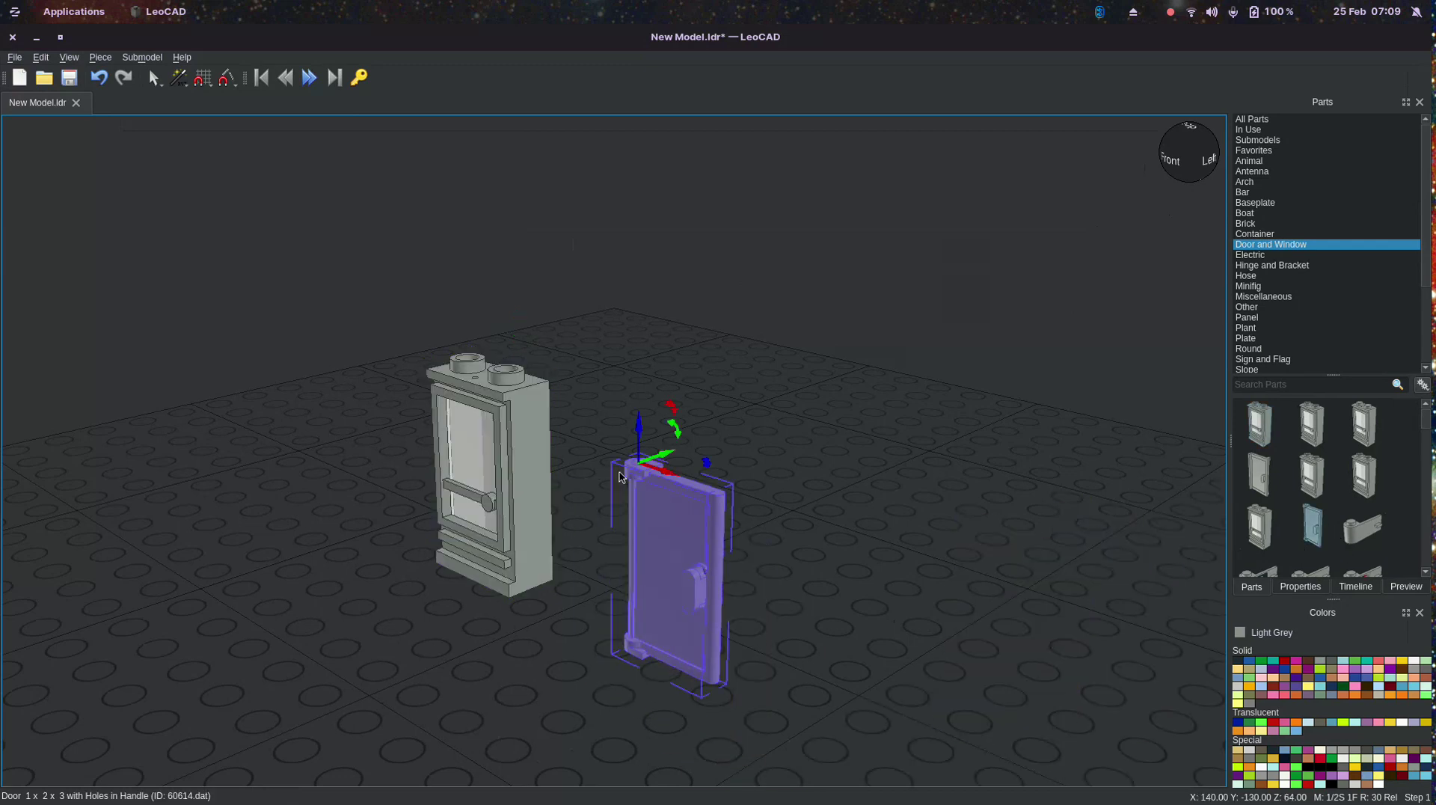
click(734, 491)
click(695, 508)
right_click(651, 500)
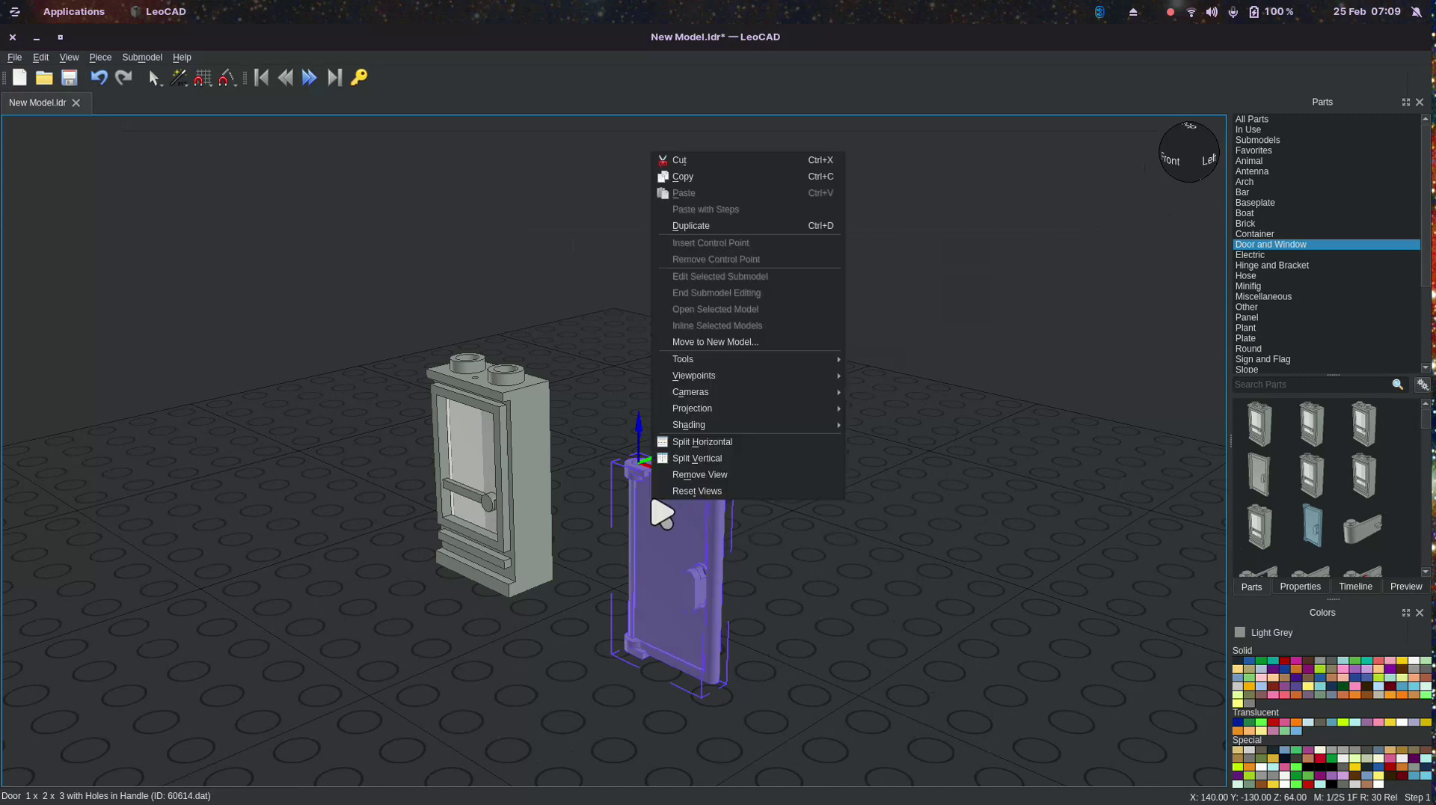
click(680, 566)
key(Delete)
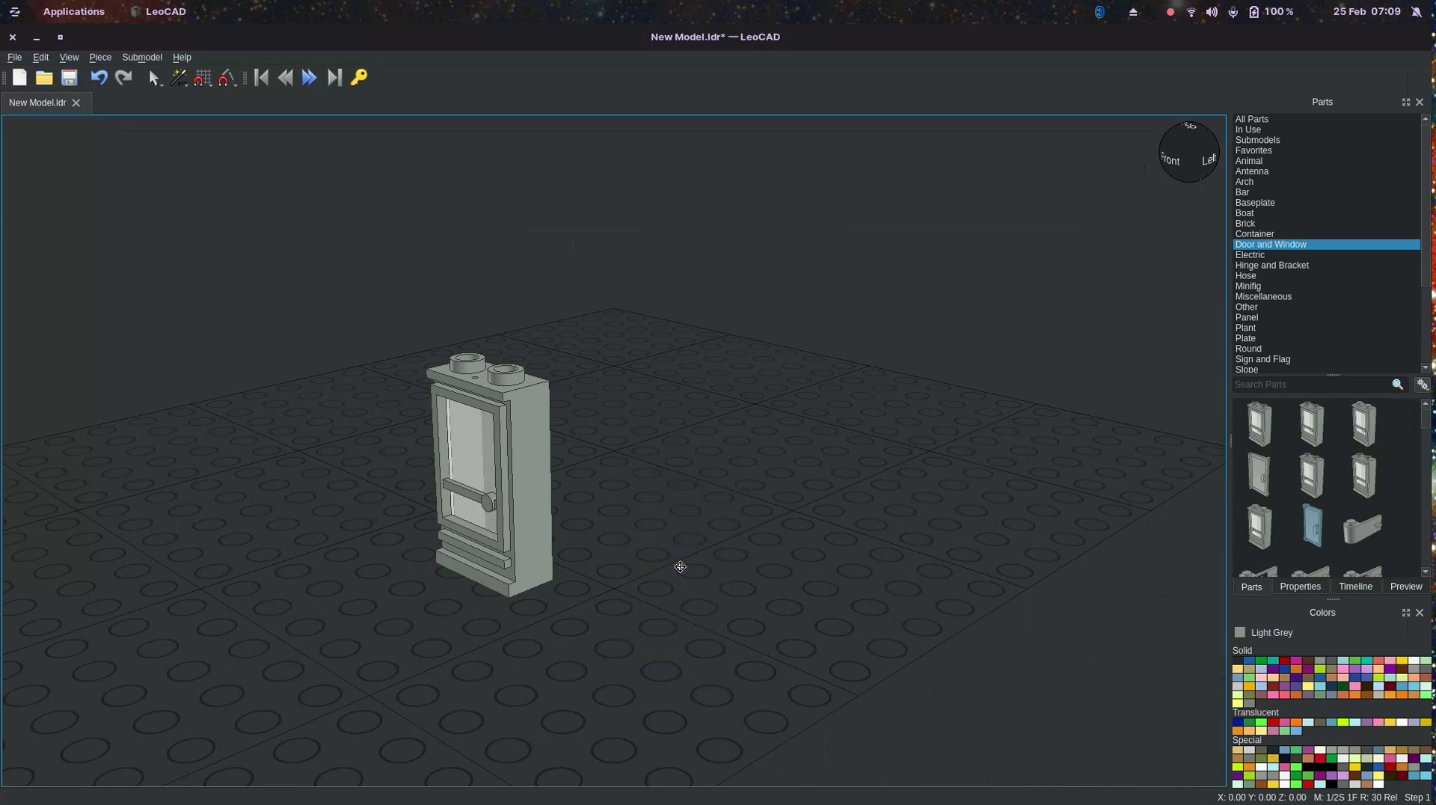
Place the standing cat with white chest and bright pink nose from the Container category at about X 120, Y 80, Z 0
click(1270, 237)
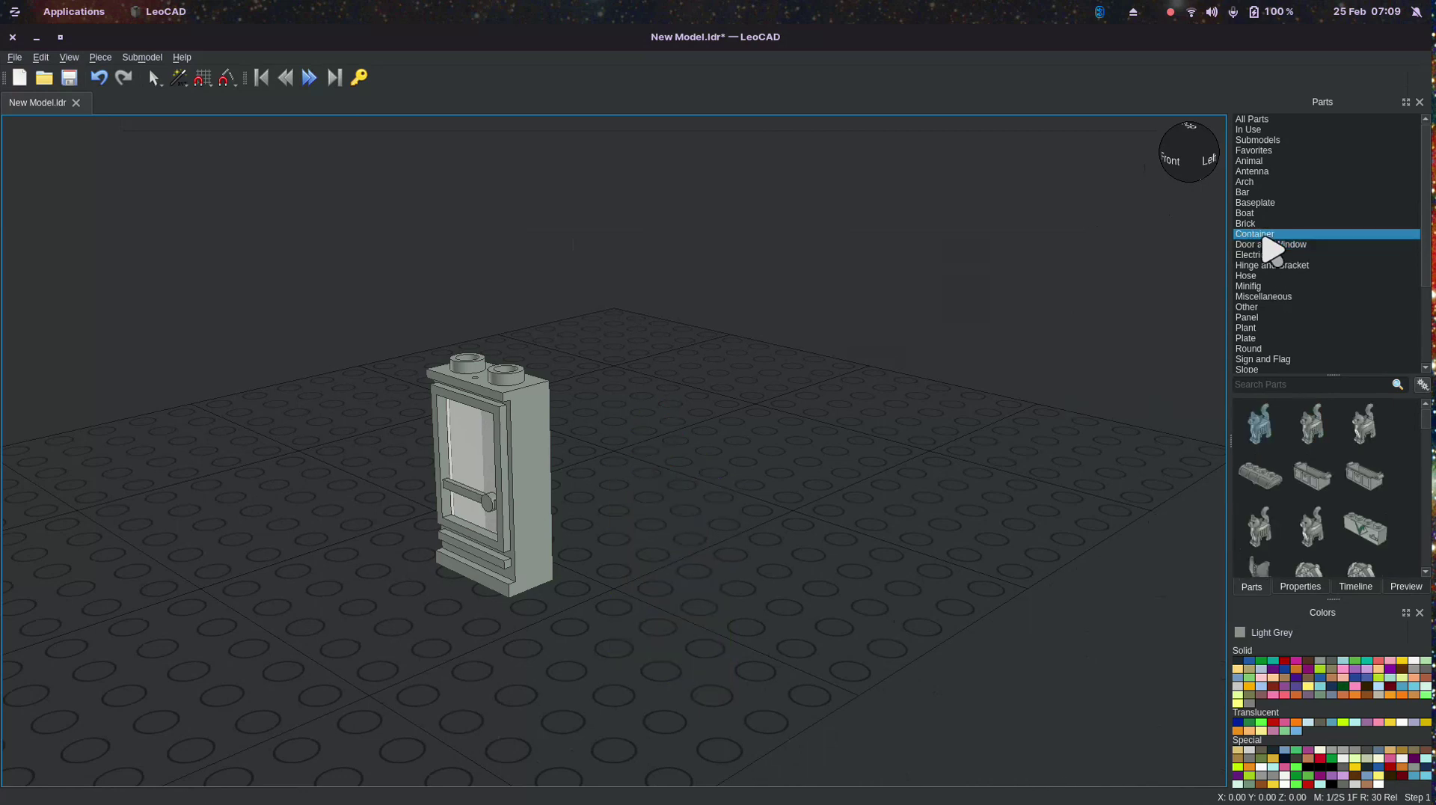
scroll(1353, 474, down, 3)
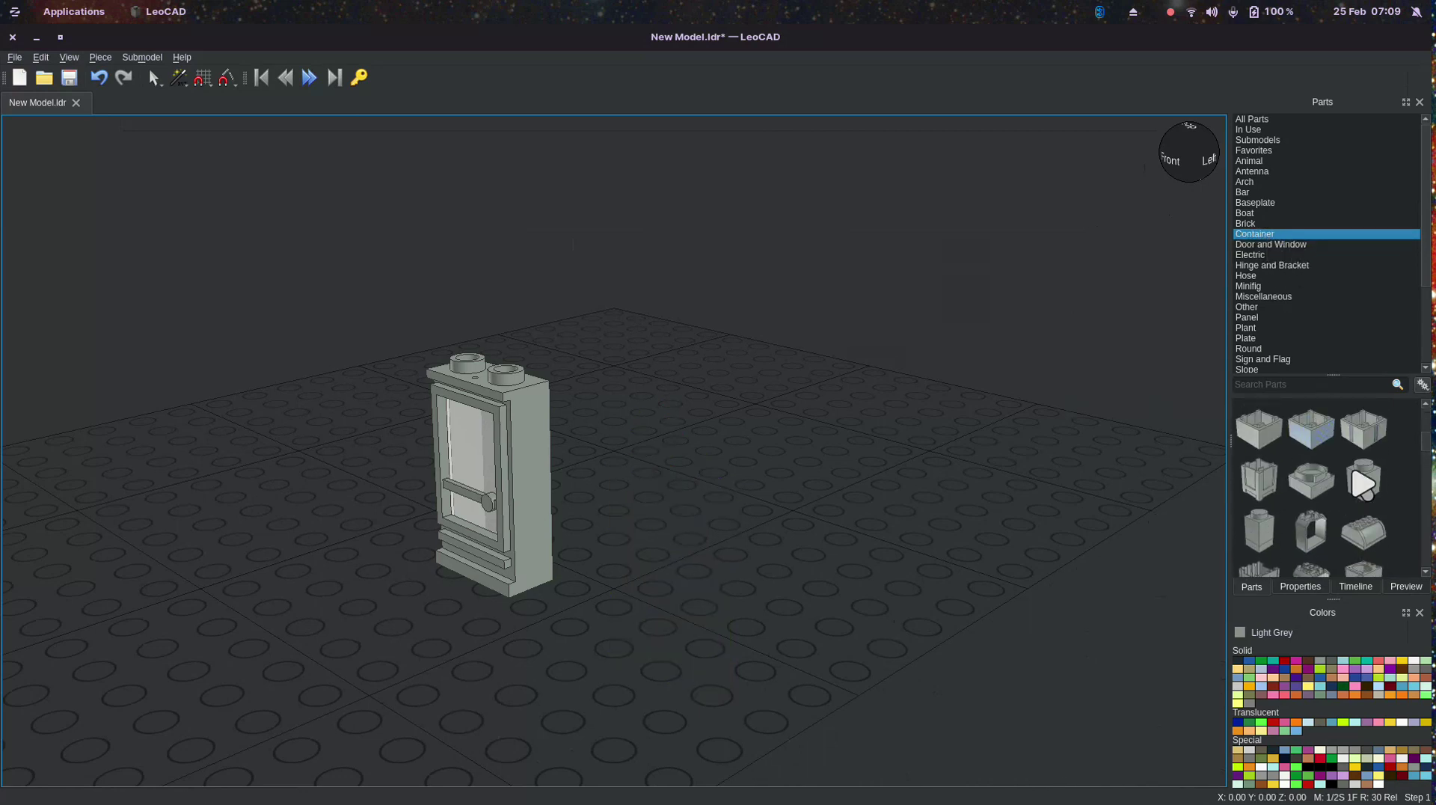
scroll(1363, 484, up, 2)
drag(1312, 498, 963, 486)
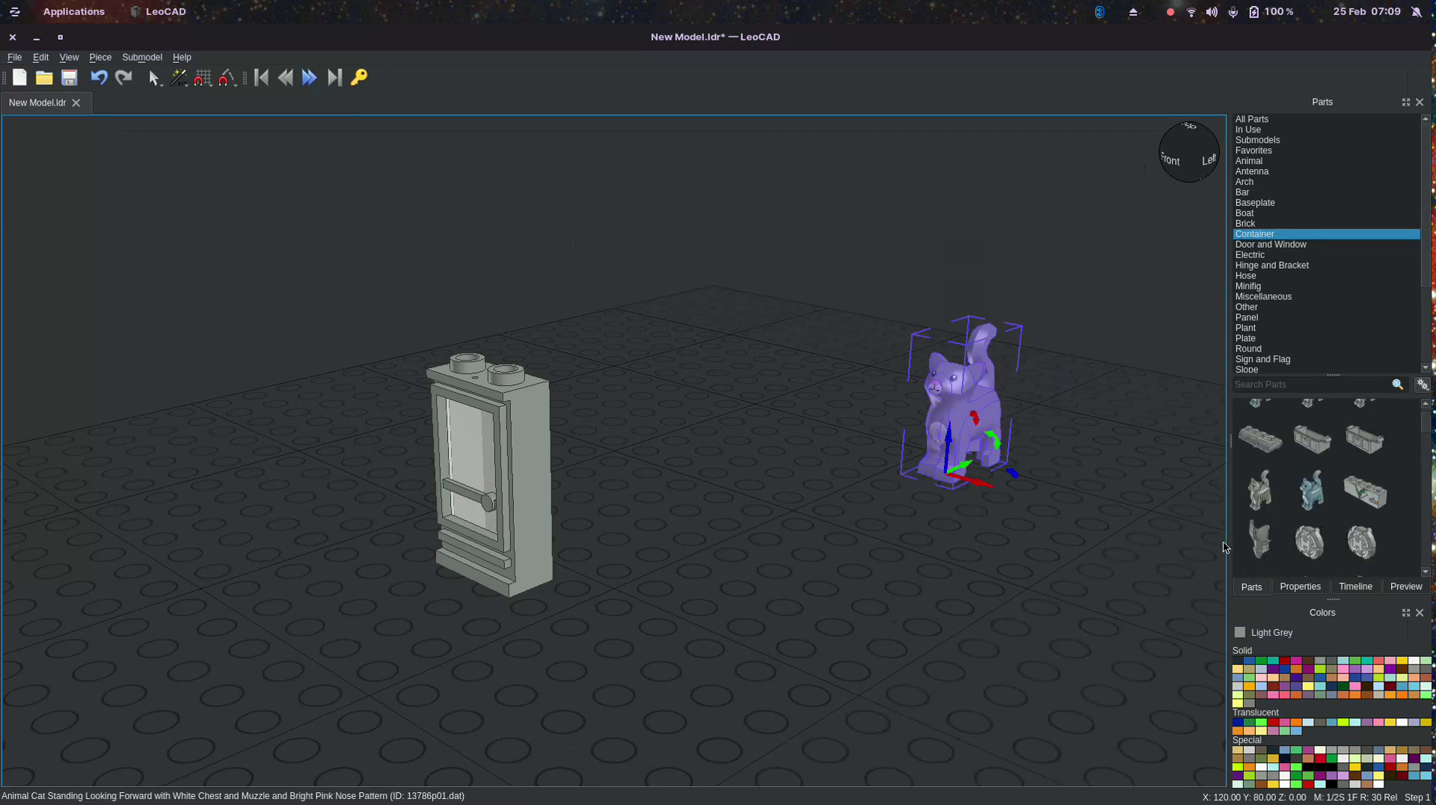
Browse the Bar, Animal, Panel, Submodels and In Use categories, and look through the complete parts list
click(1350, 297)
click(1314, 192)
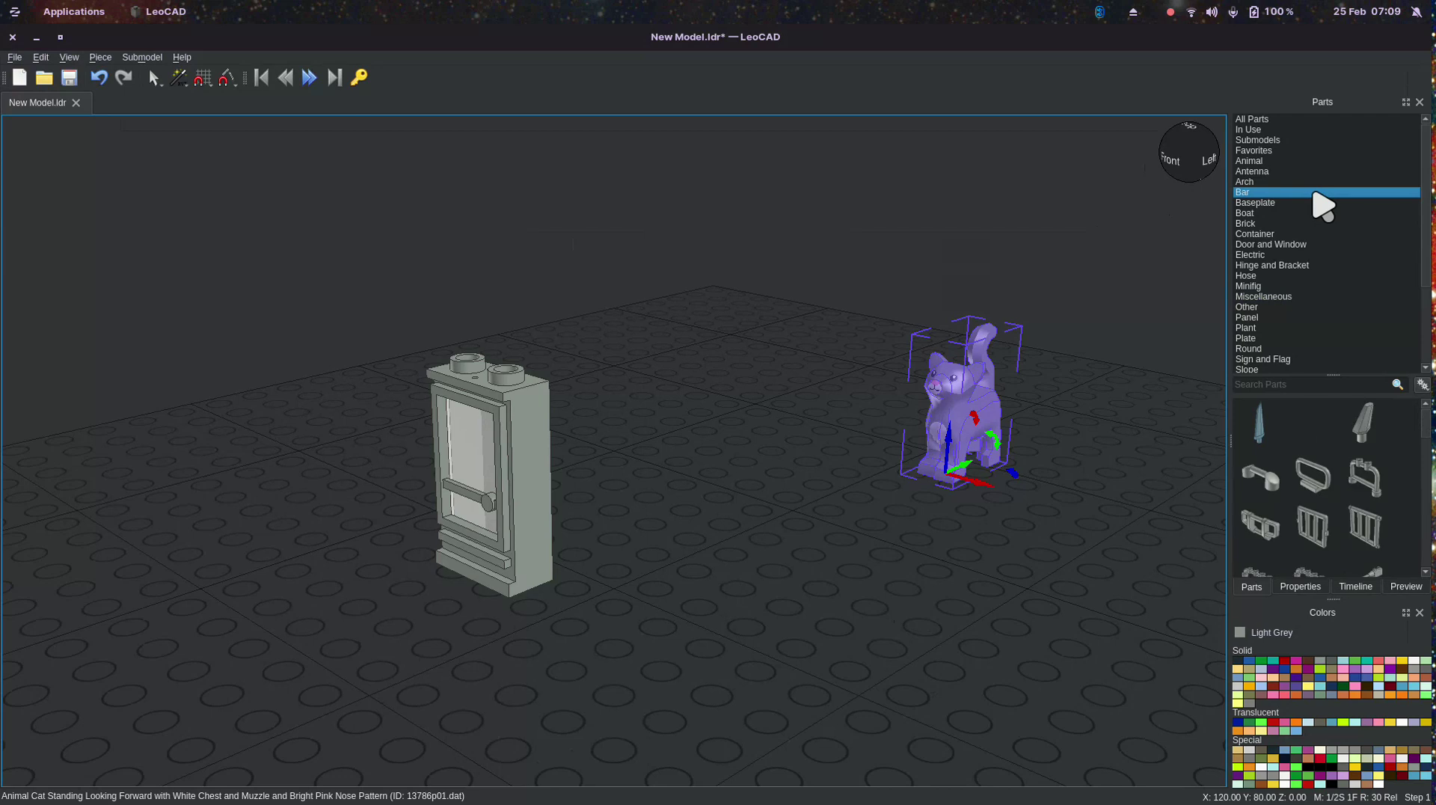
click(1300, 160)
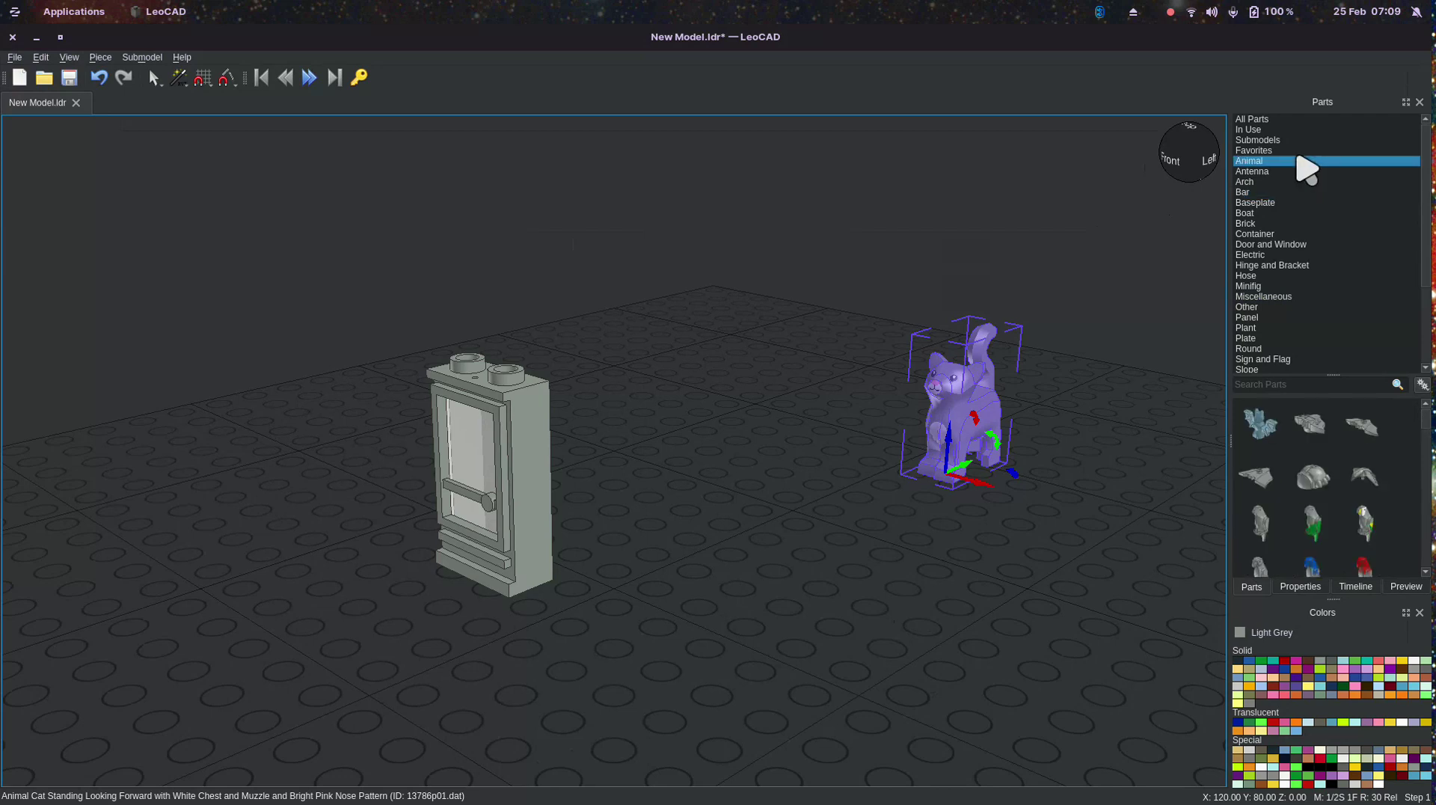
click(1347, 317)
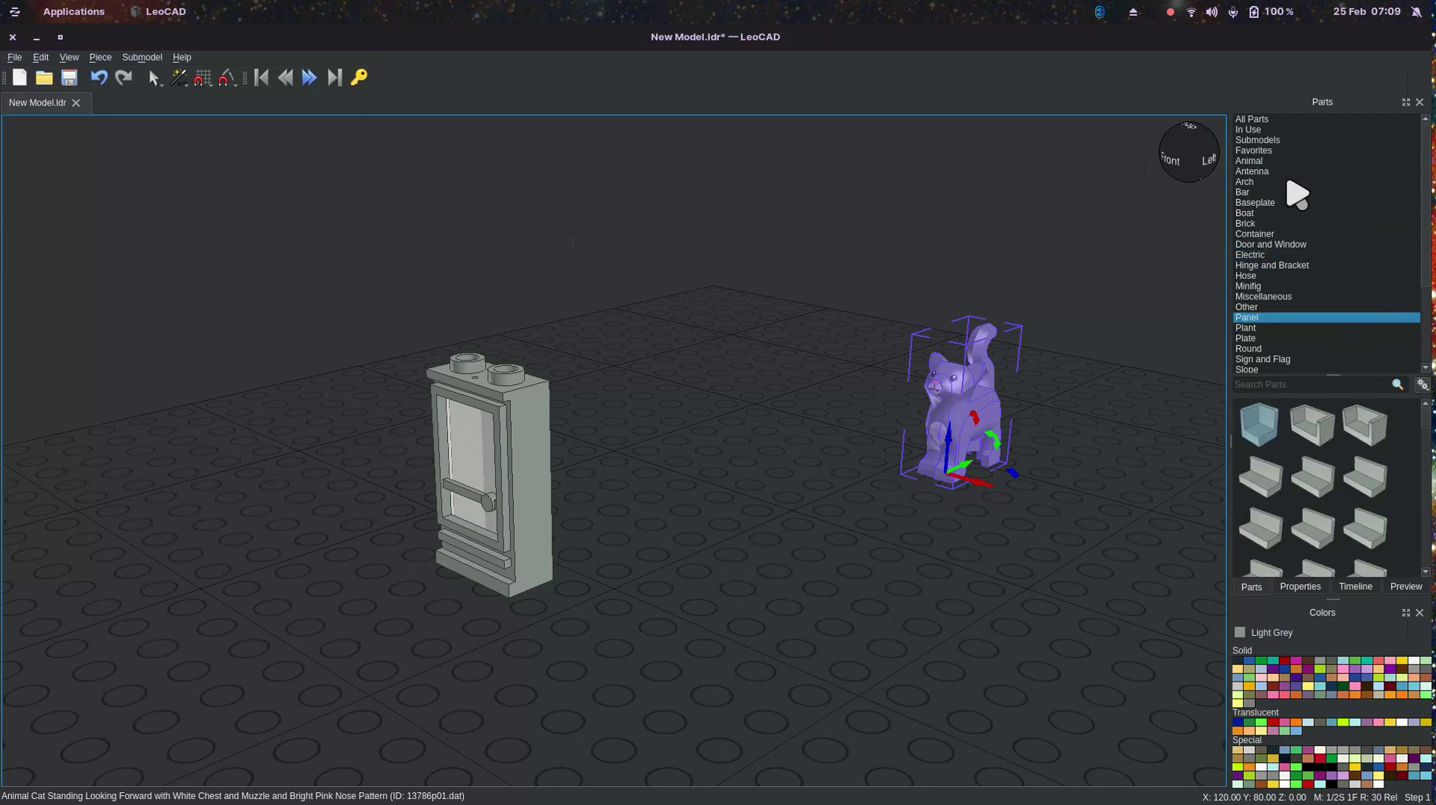
click(1277, 141)
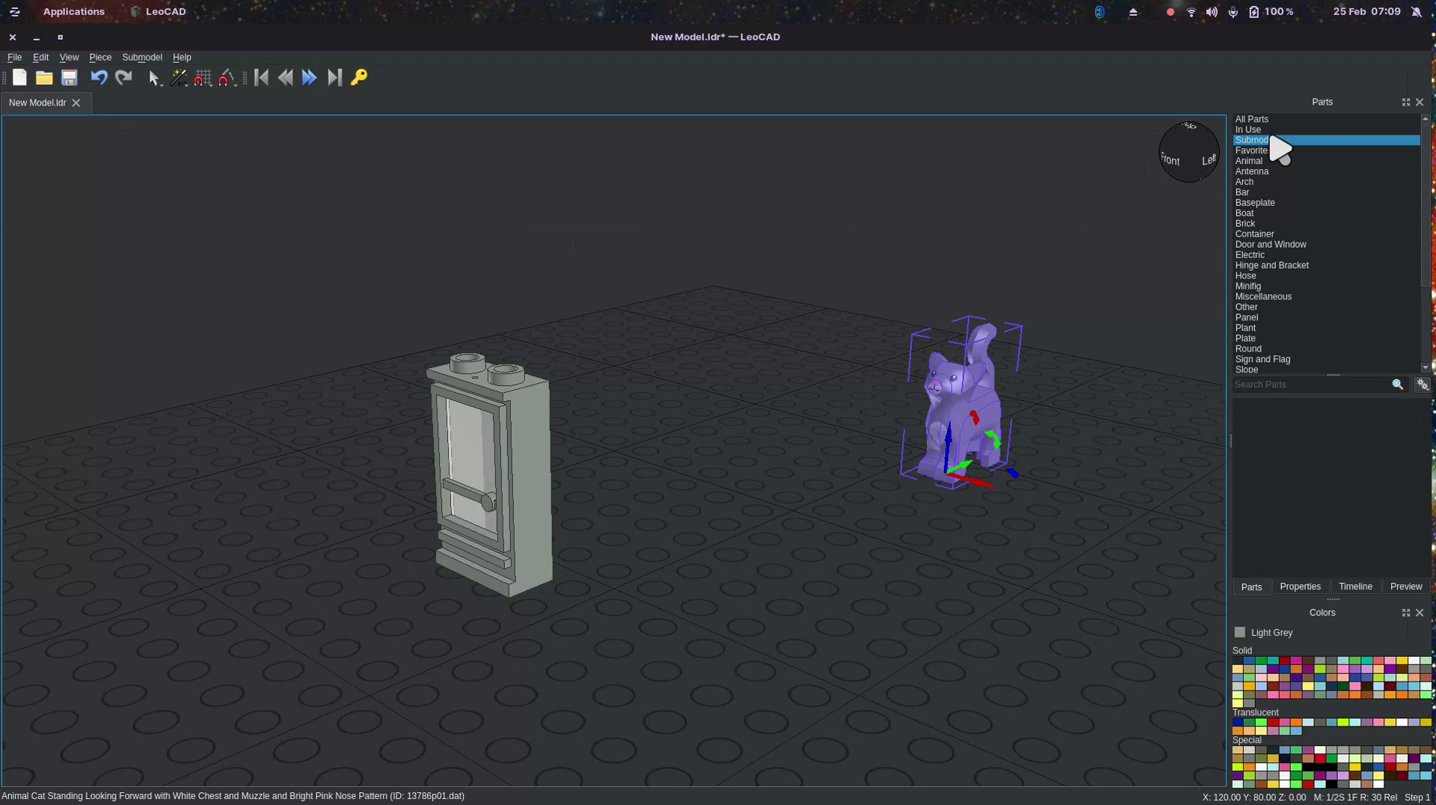
click(1262, 130)
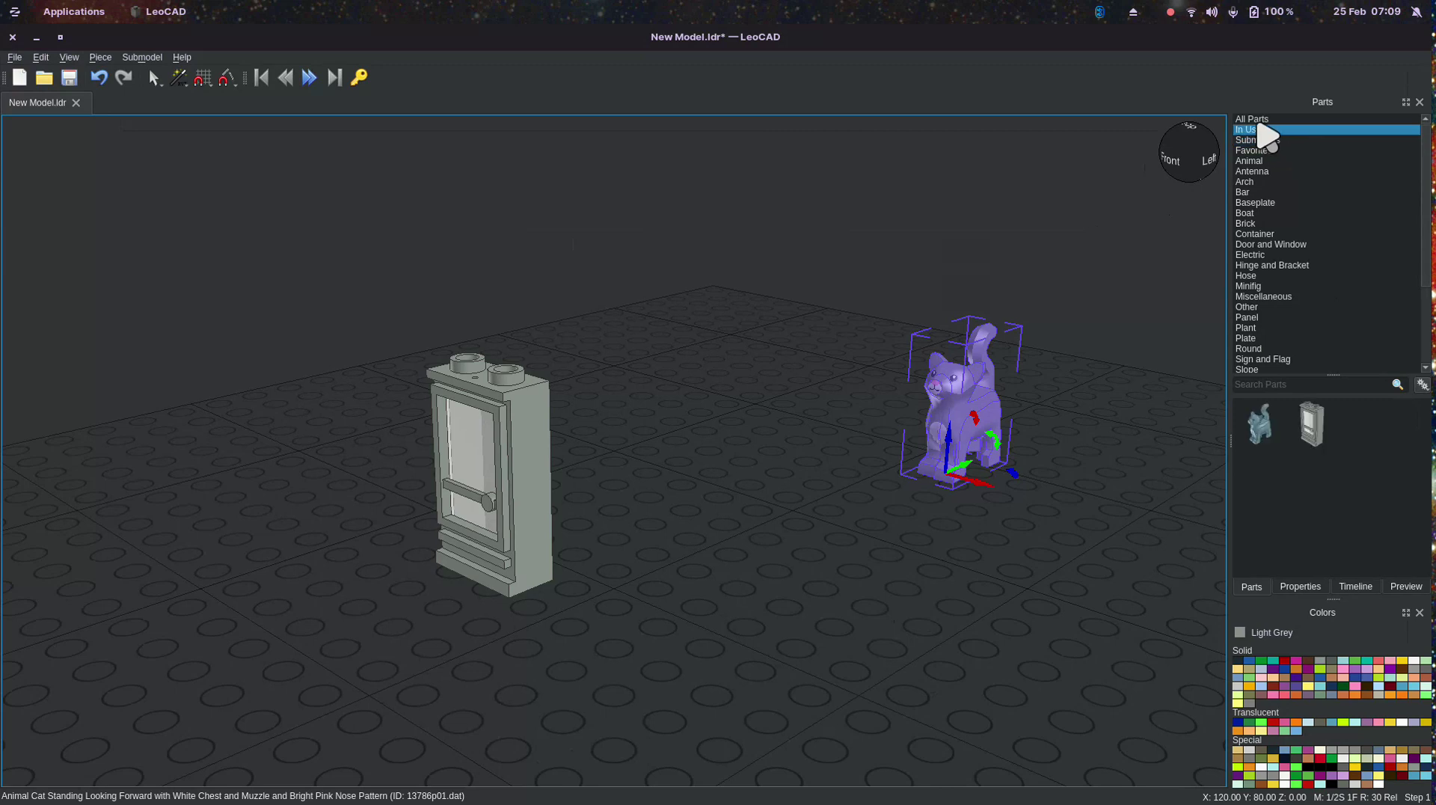
click(1255, 120)
scroll(1372, 495, down, 3)
scroll(1372, 495, up, 10)
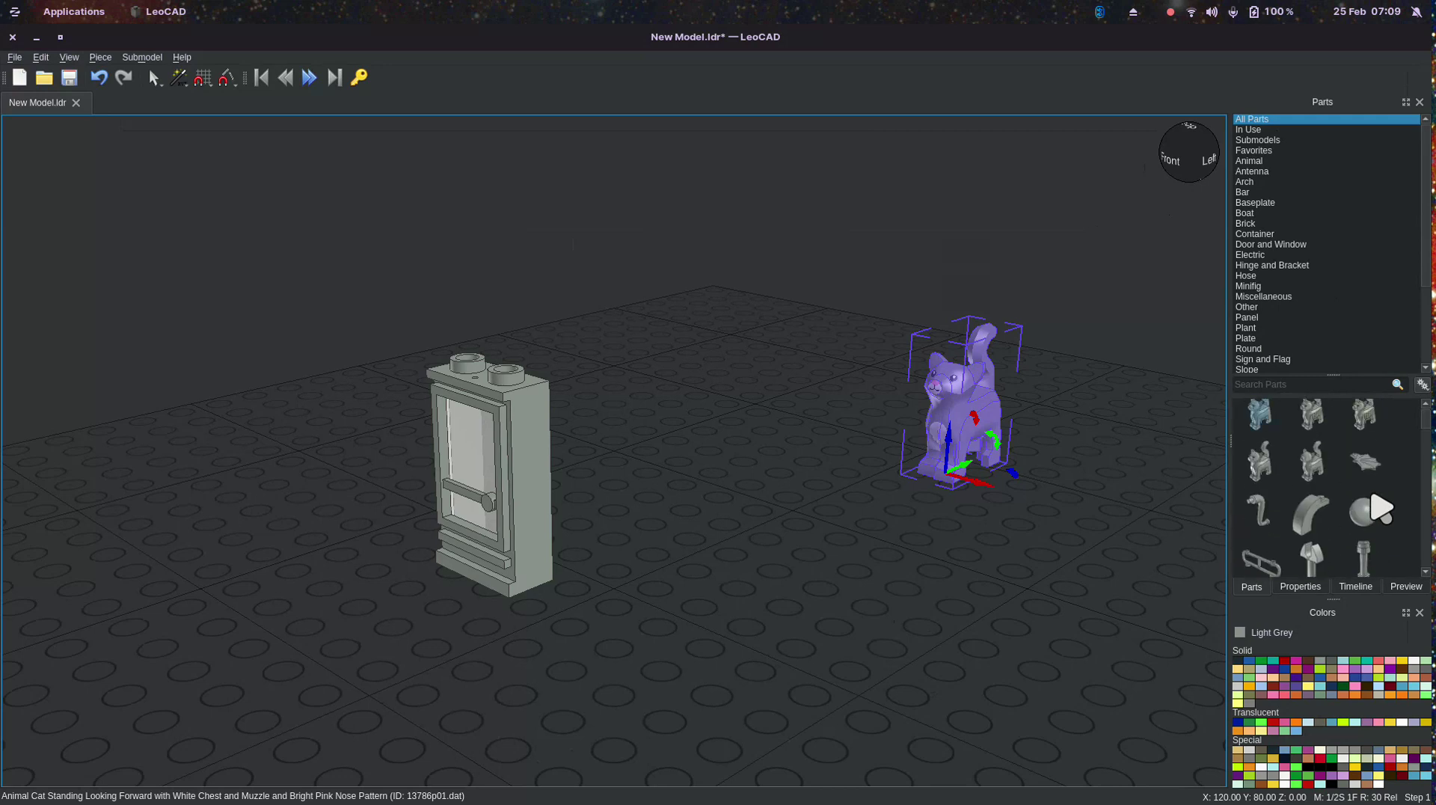
scroll(1380, 509, down, 10)
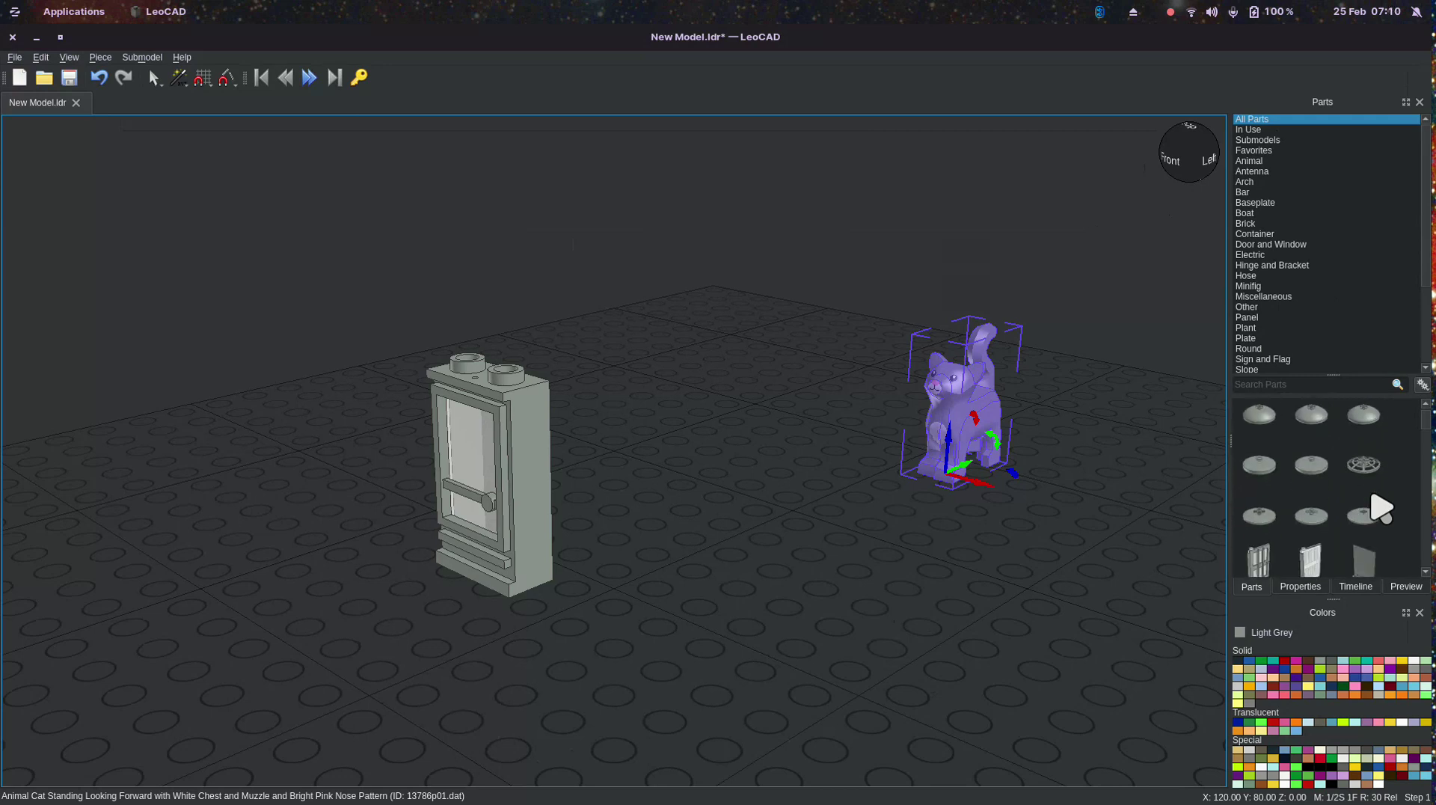
scroll(1380, 509, down, 10)
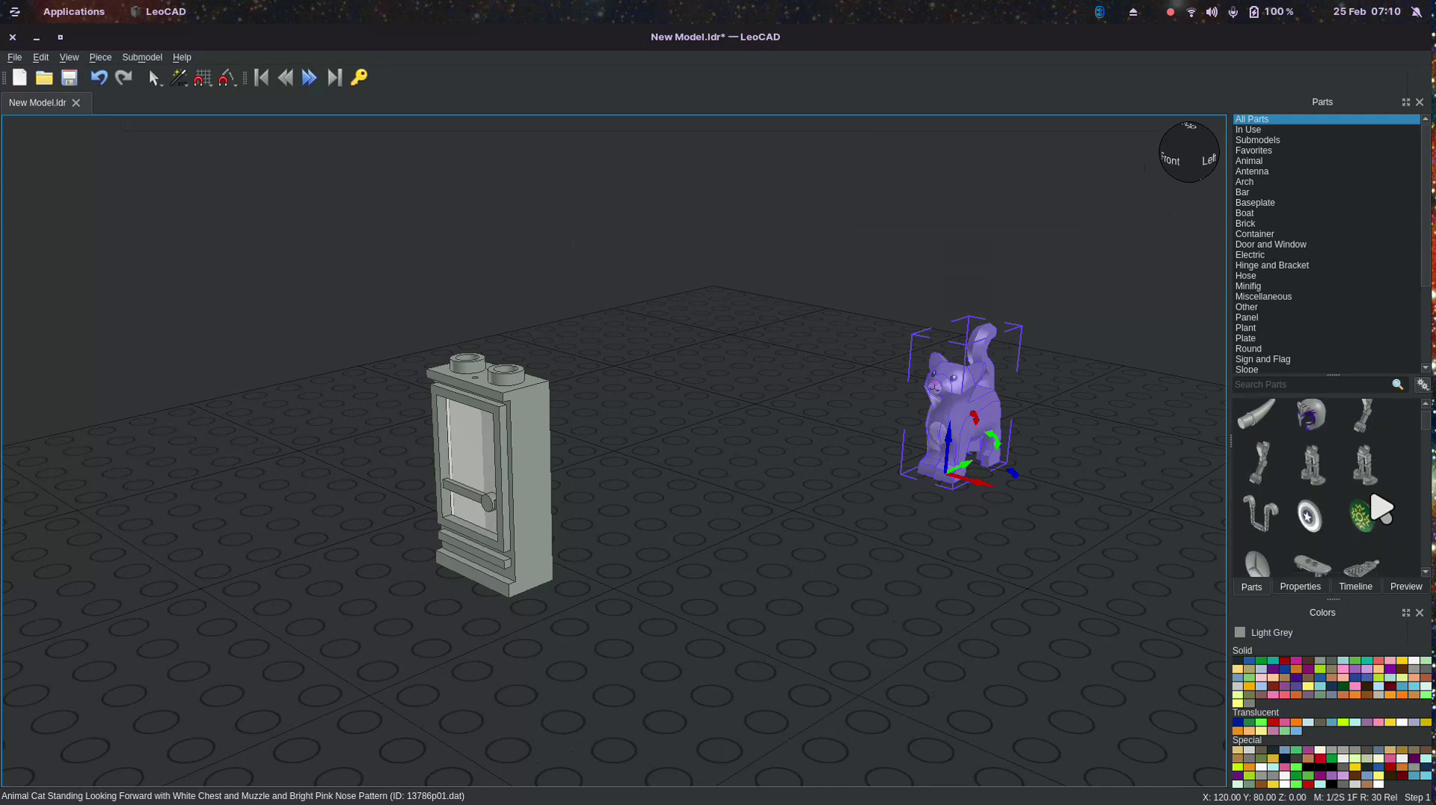
scroll(1381, 508, down, 10)
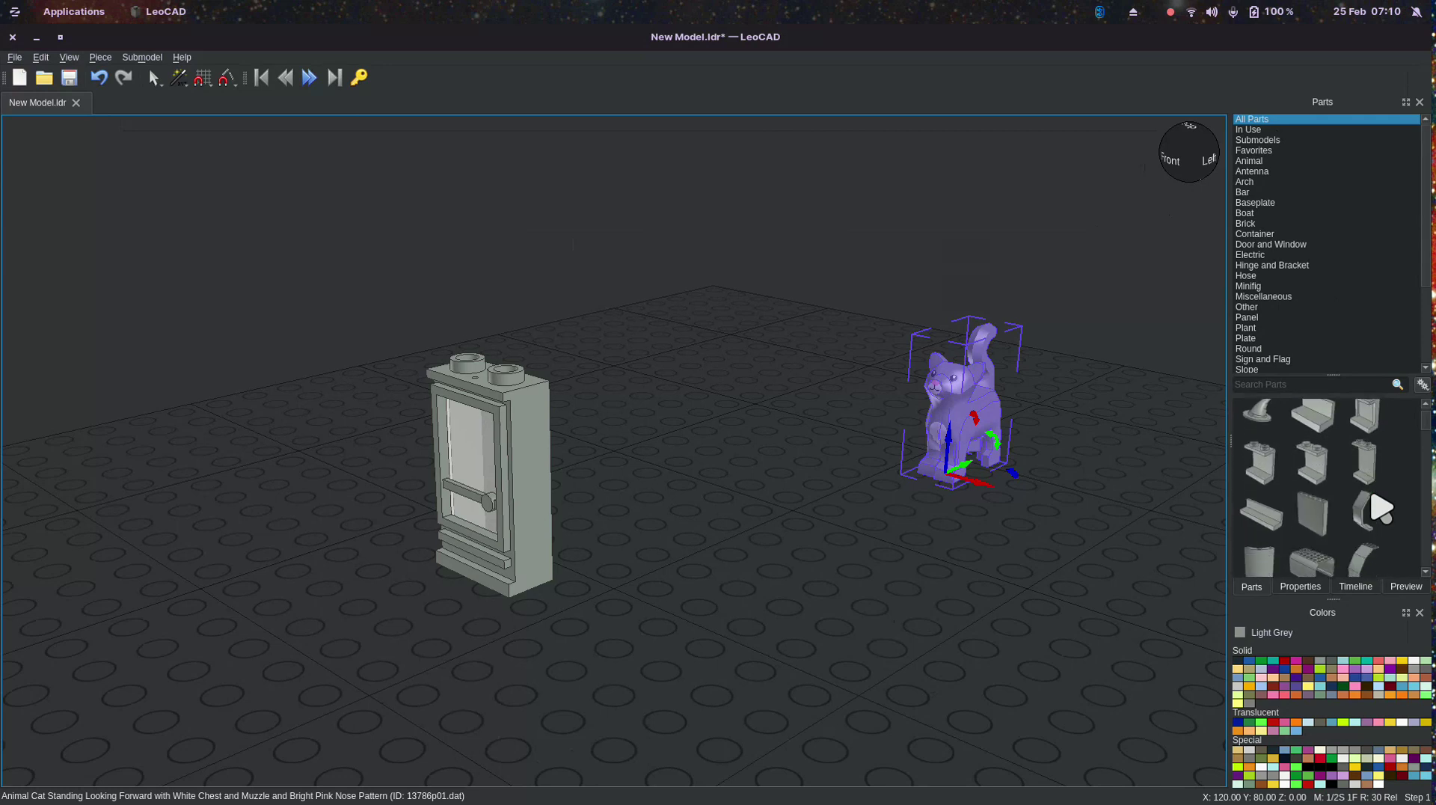
Place the Plane Front 8 x 16 x 5 with red airline bird pattern over the door, and delete the door
scroll(1380, 509, down, 3)
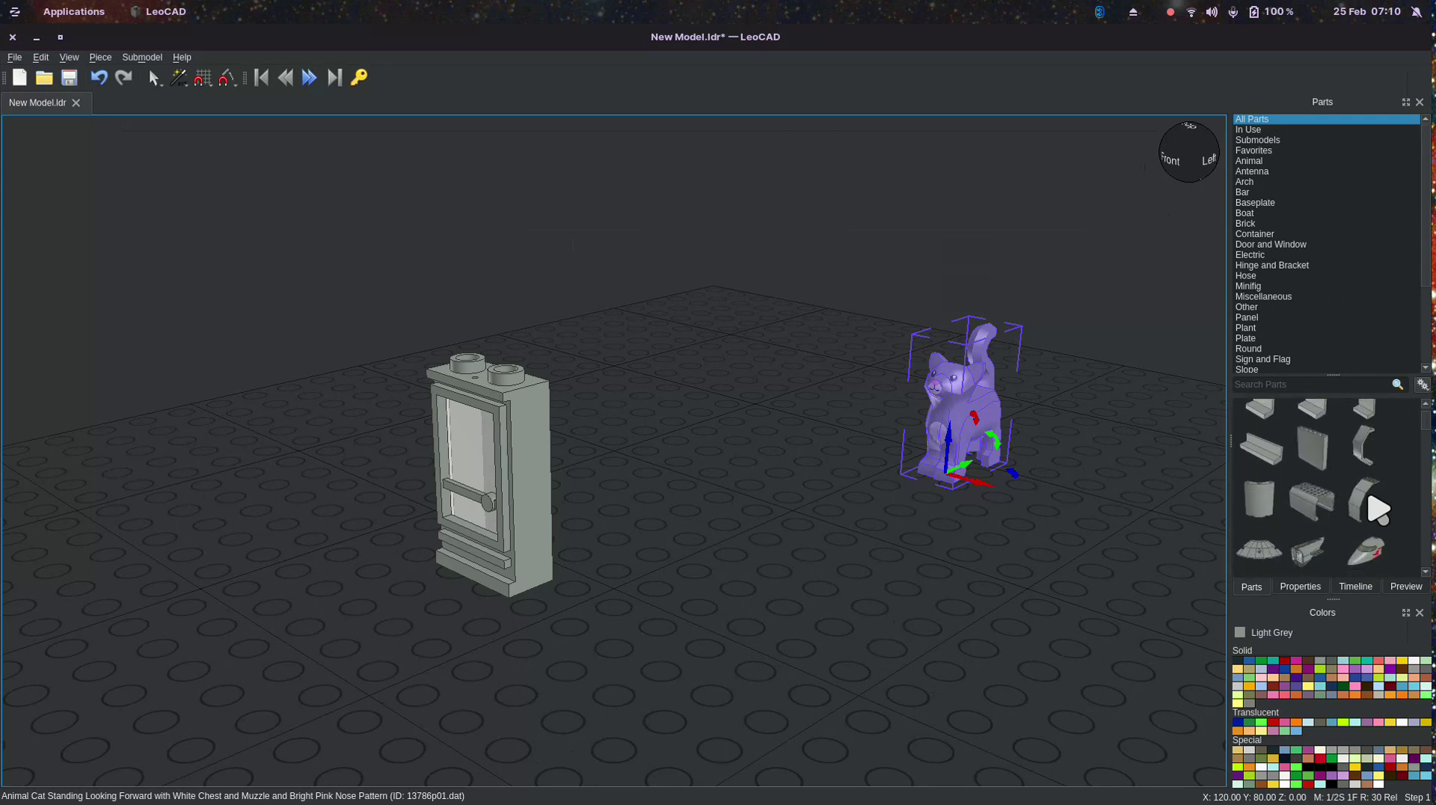
drag(1371, 540, 422, 202)
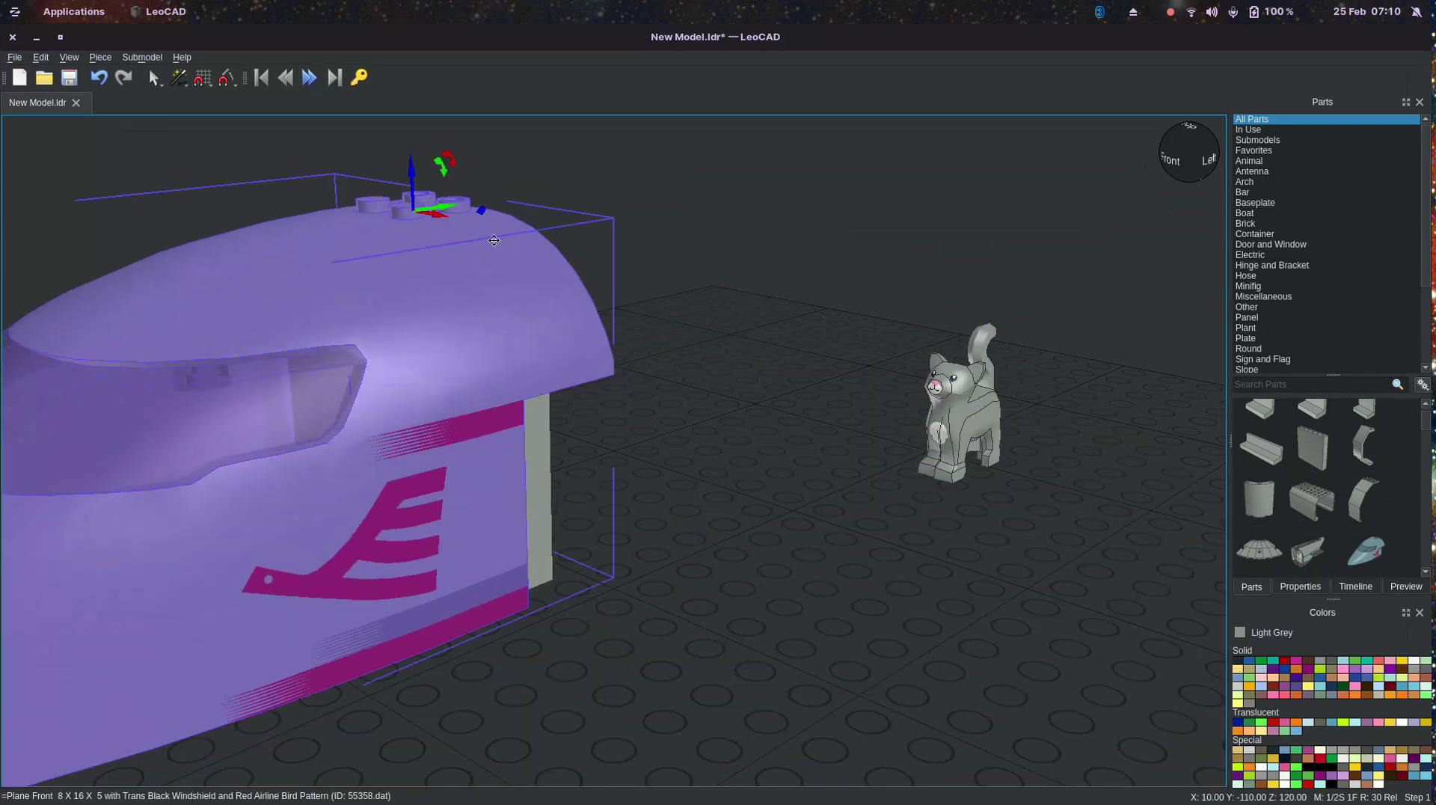
click(555, 442)
click(549, 442)
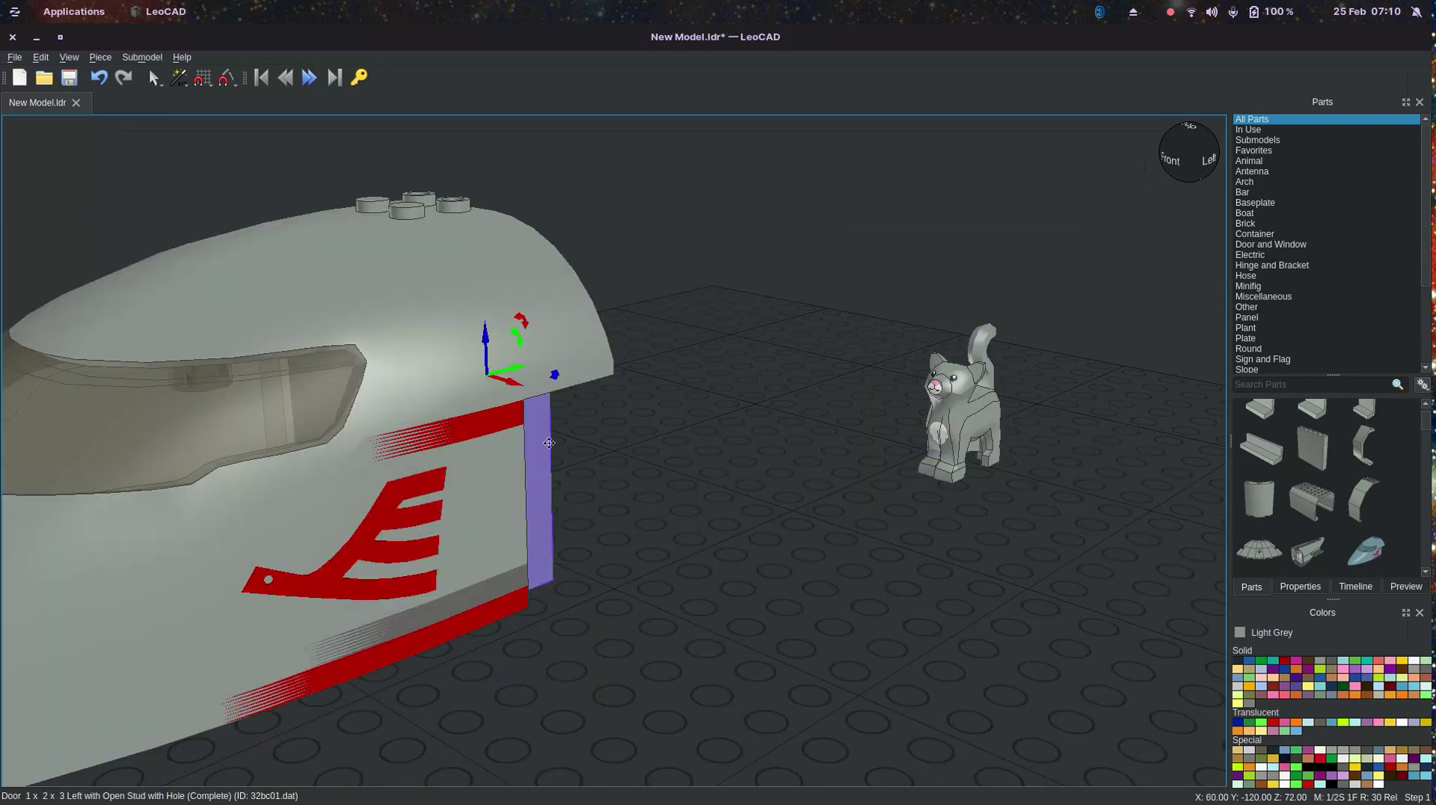
key(Delete)
Move the plane front along the baseplate towards the cat, to about X 10, Y 50, Z 120
click(397, 510)
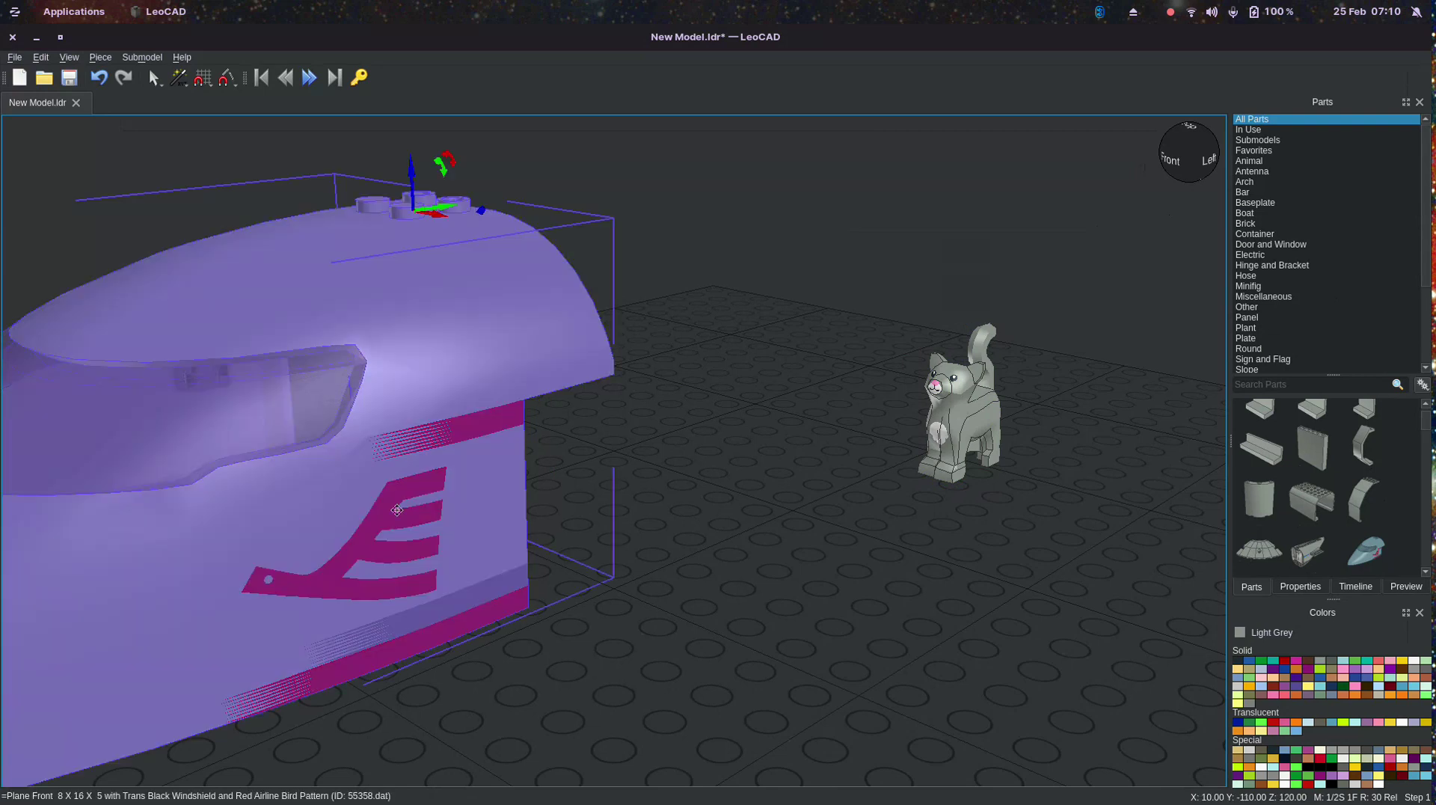
drag(443, 206, 737, 147)
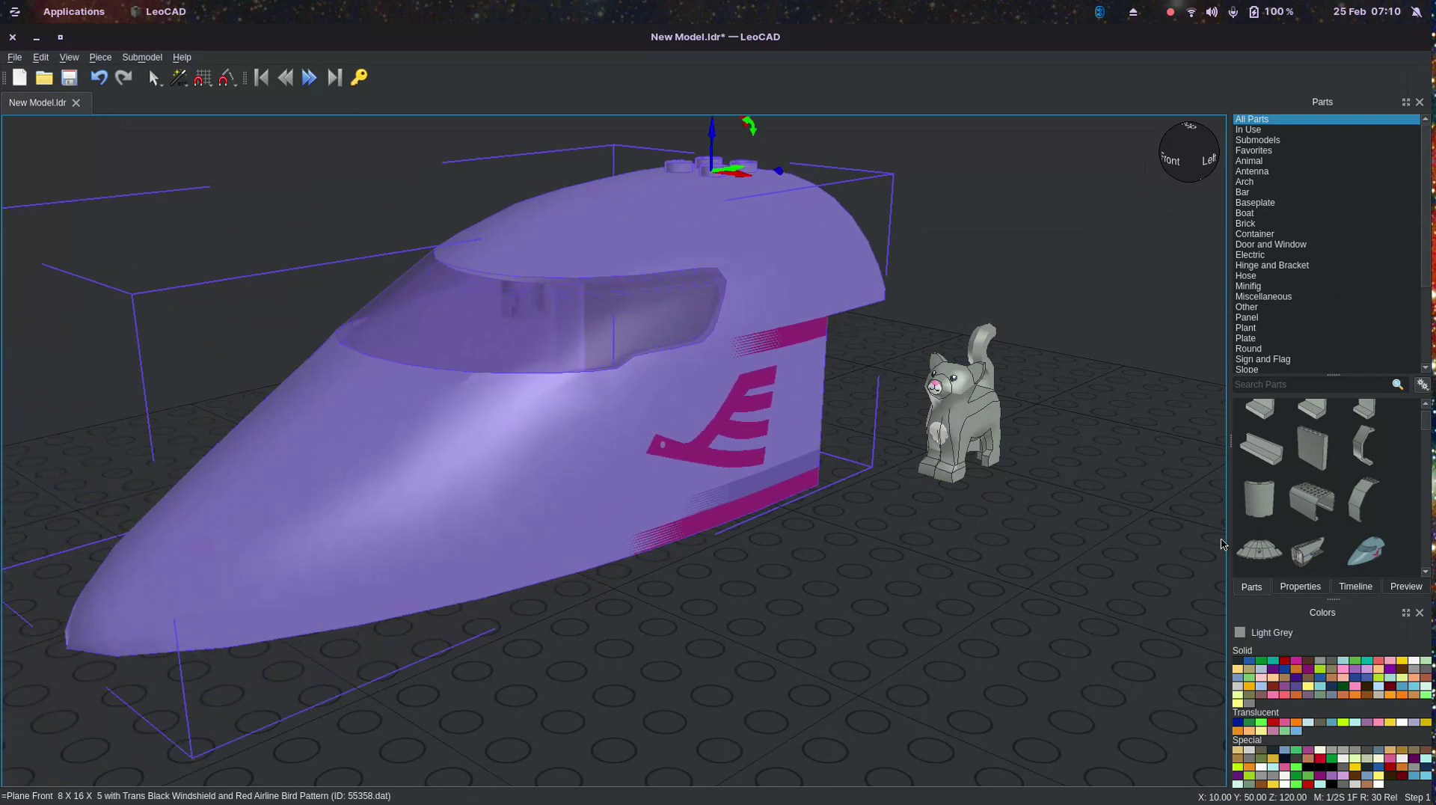
Place a Panel 10 x 10 x 2.333 Quarter Saucer Top in front of the plane nose, at about X 110, Y -70, Z 56
drag(1272, 551, 852, 464)
click(969, 588)
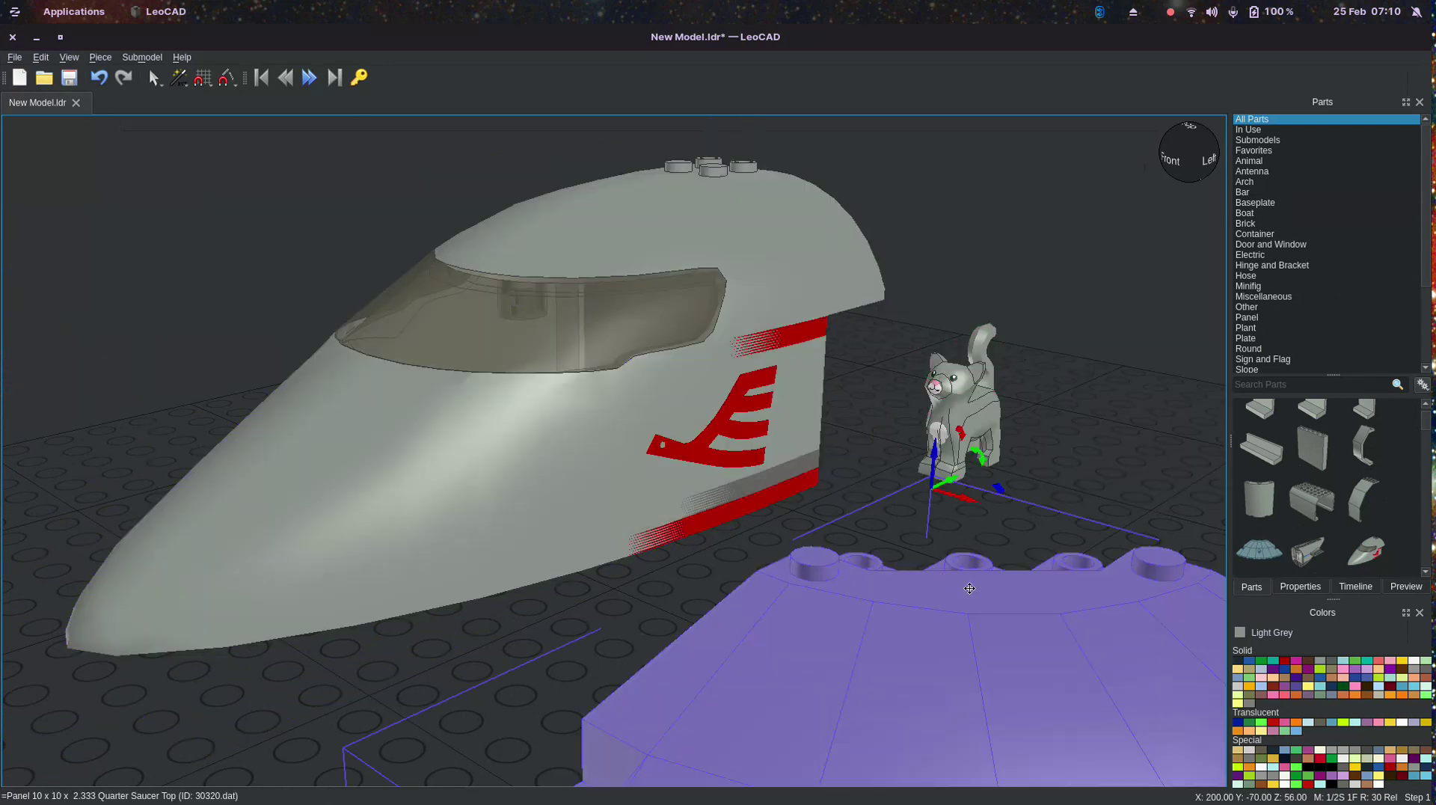
click(972, 511)
click(999, 601)
drag(961, 503, 725, 453)
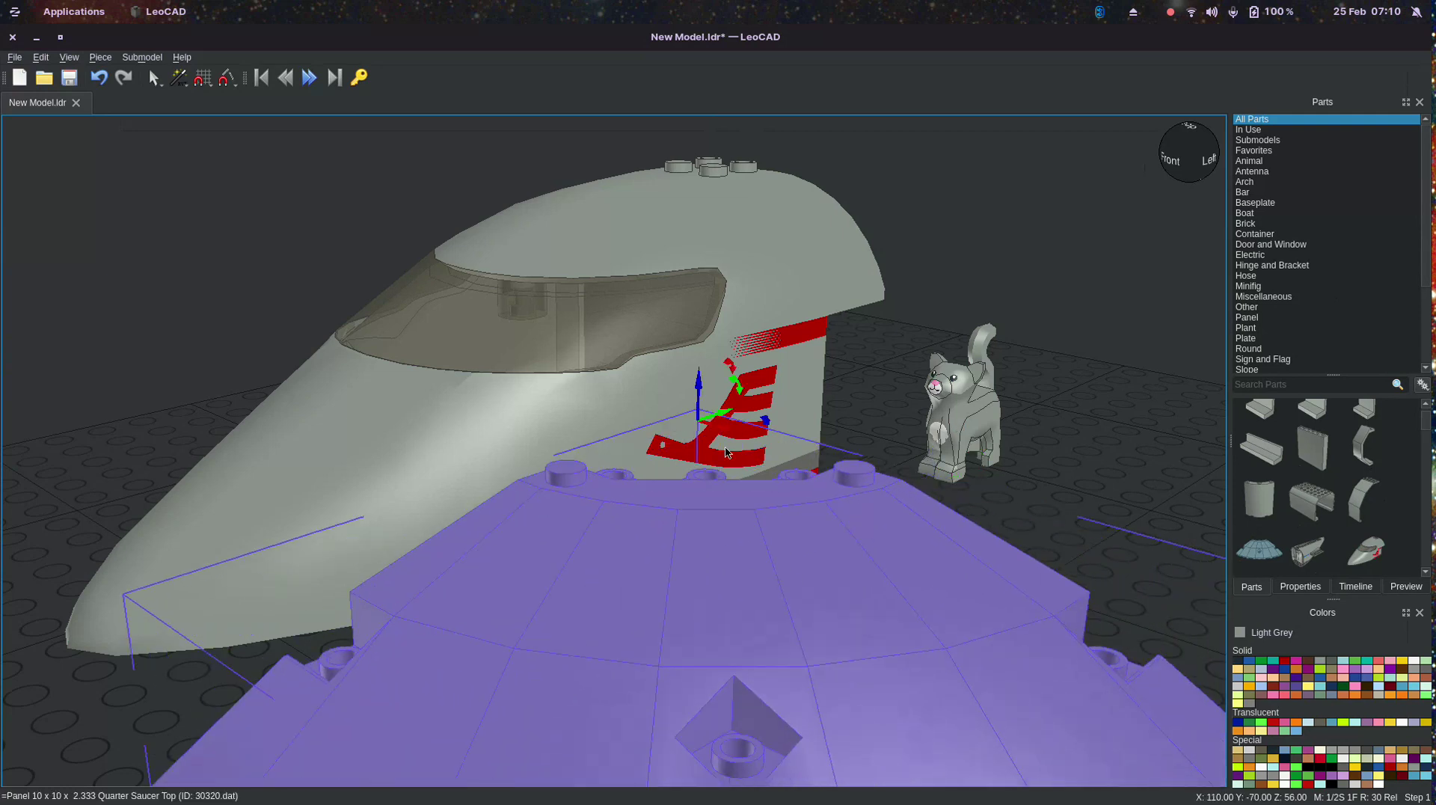
scroll(965, 596, down, 5)
click(1047, 635)
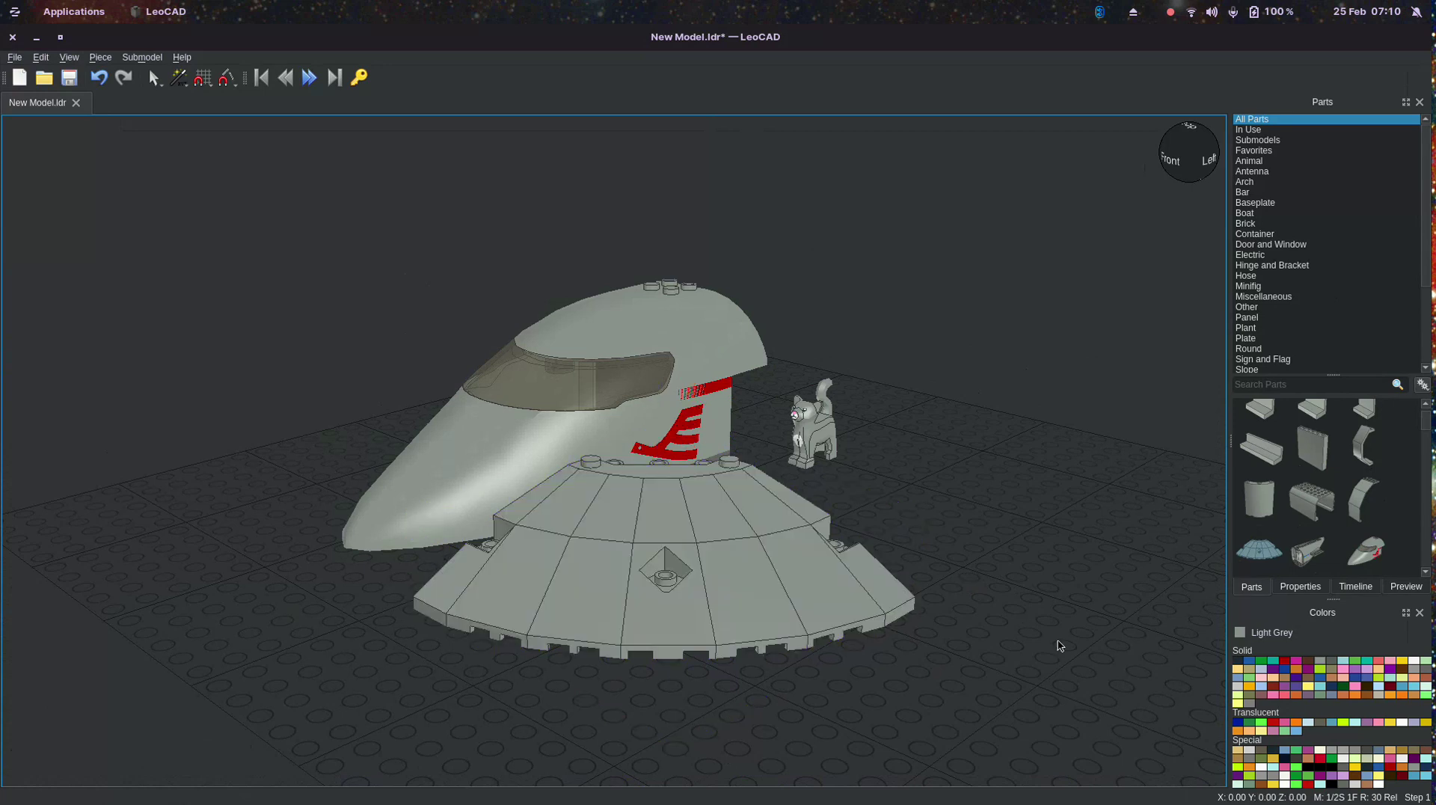
Place the Plane Aft Section 8 x 16 x 7 with blue stripes on the open area well behind the cat
drag(1314, 560, 1031, 202)
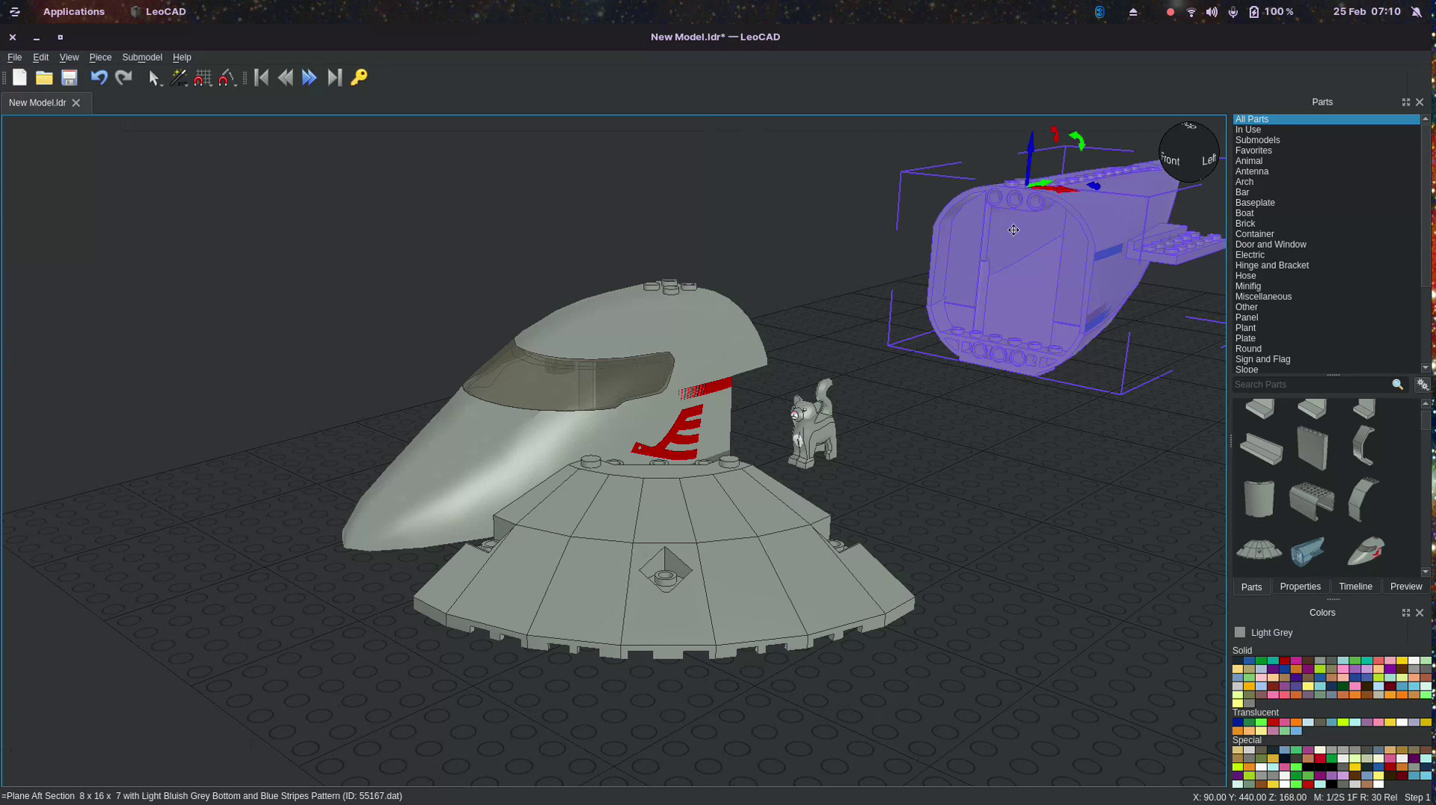
drag(1086, 231, 625, 292)
scroll(642, 288, down, 3)
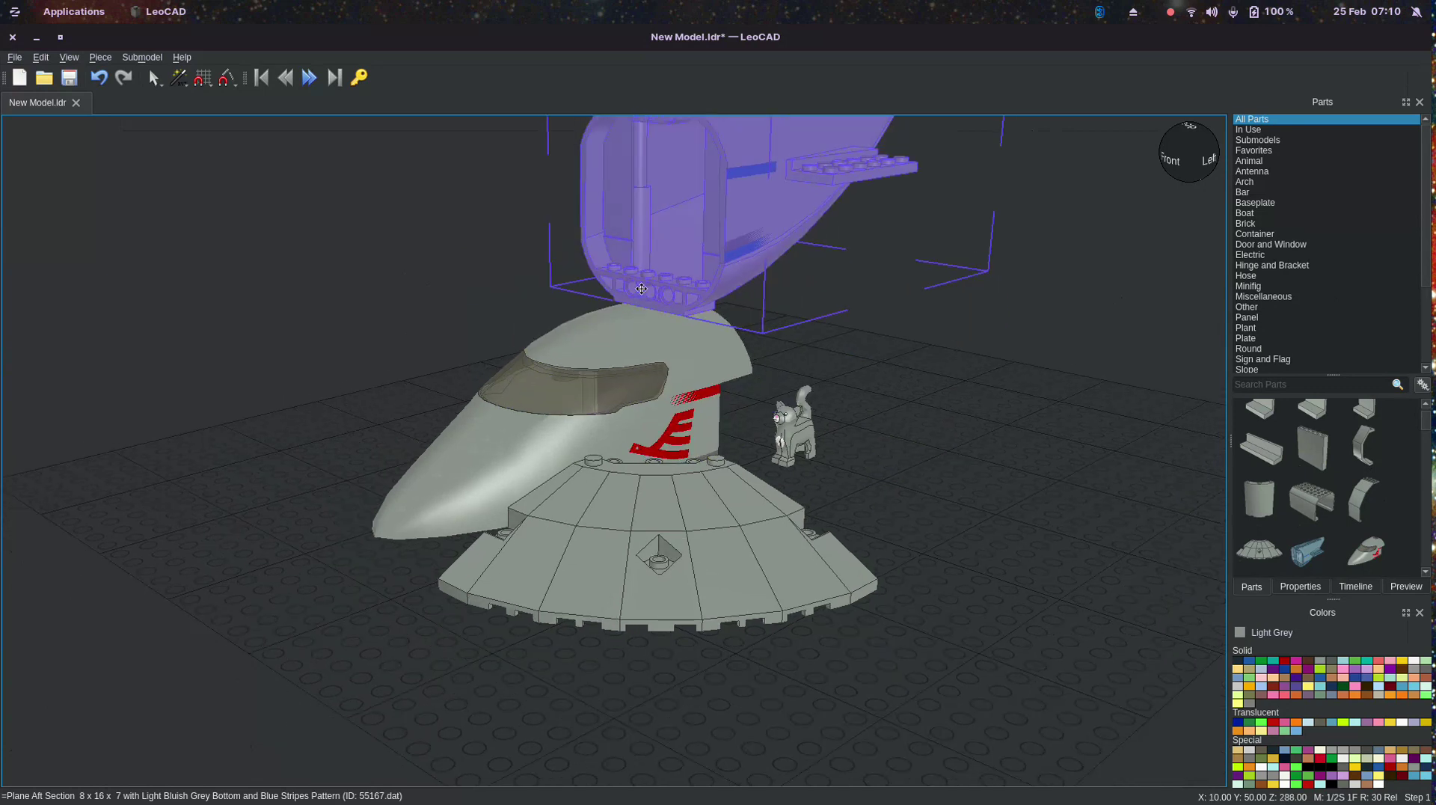
drag(653, 144, 958, 253)
click(1047, 456)
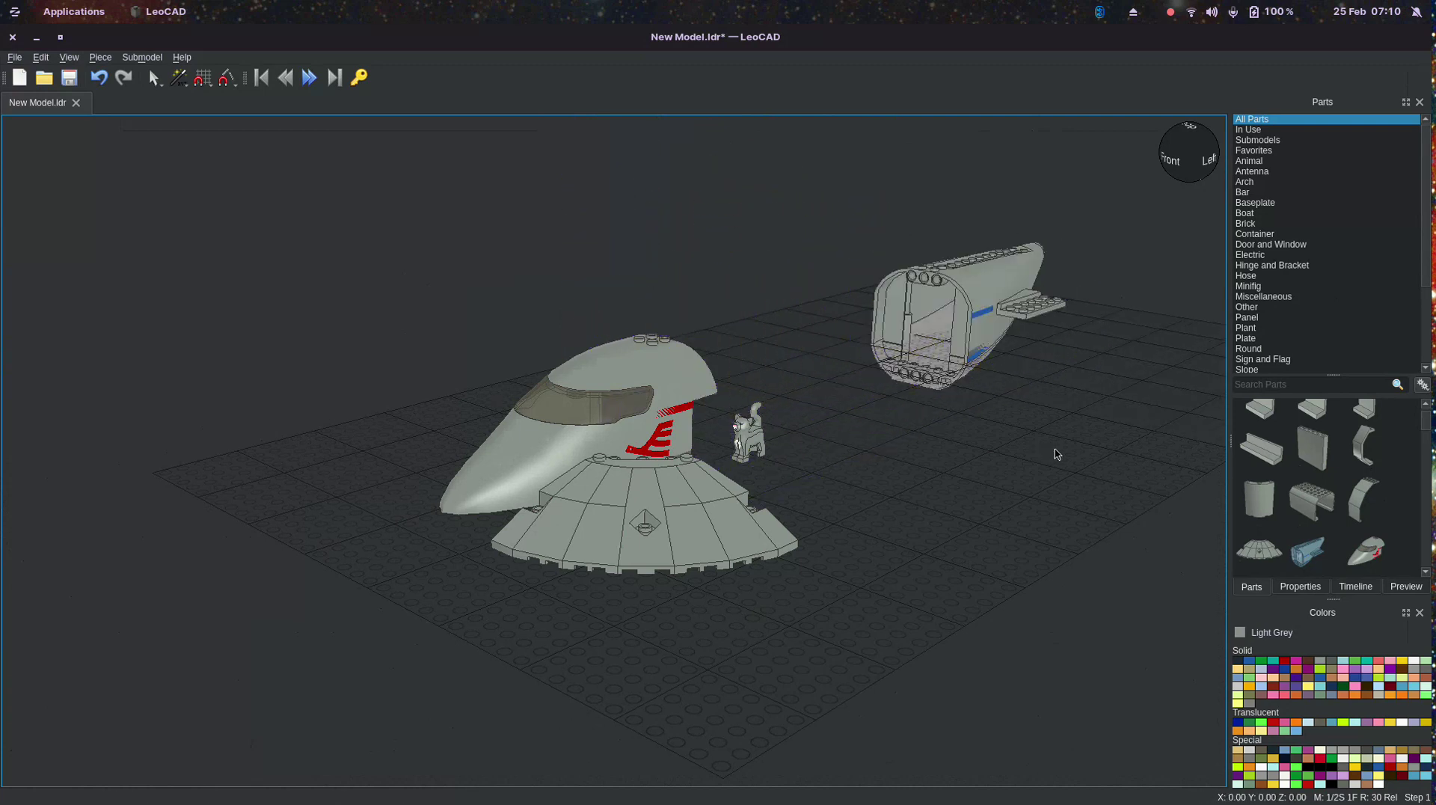
Move the quarter saucer top clear of the plane front, to about X 320
click(785, 531)
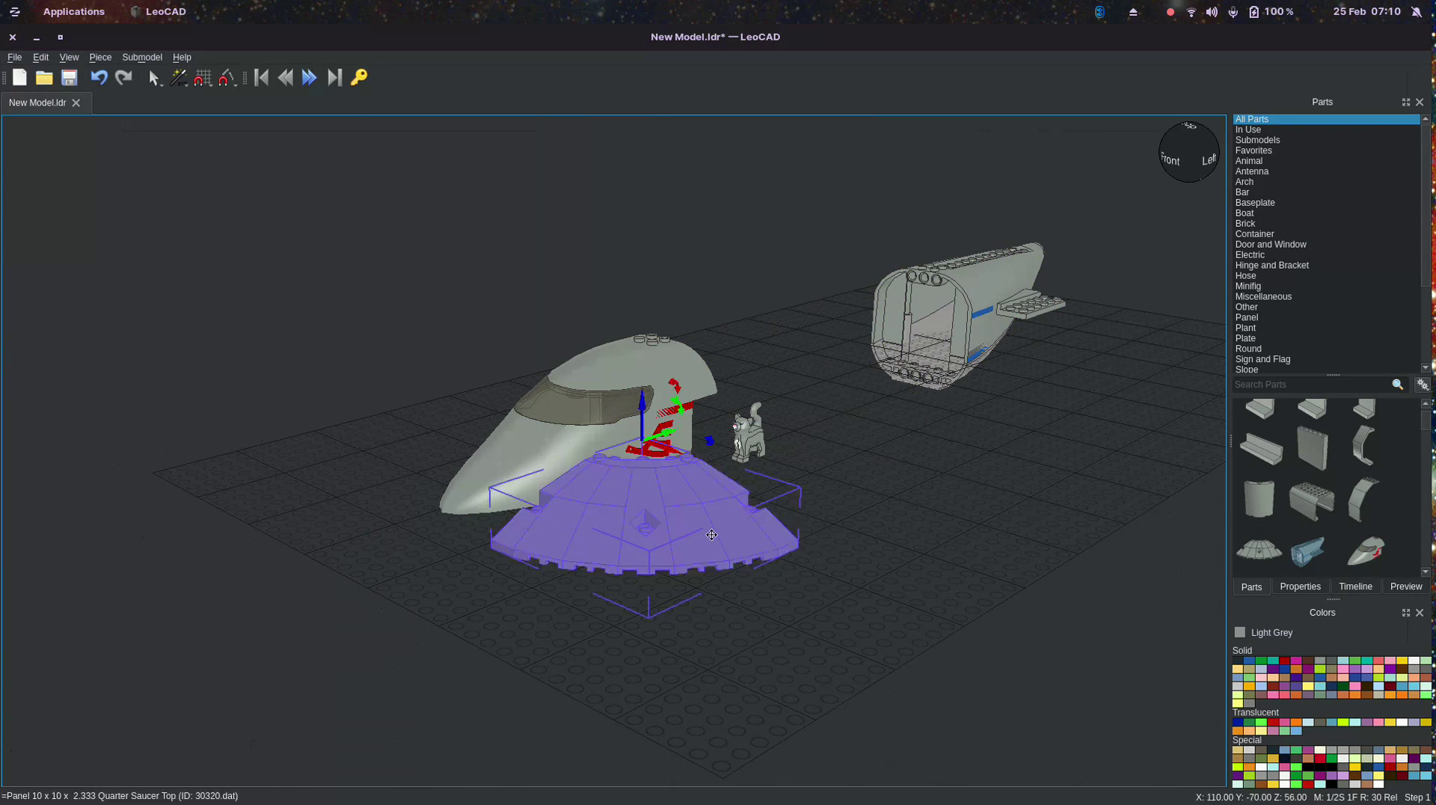
drag(673, 446, 843, 499)
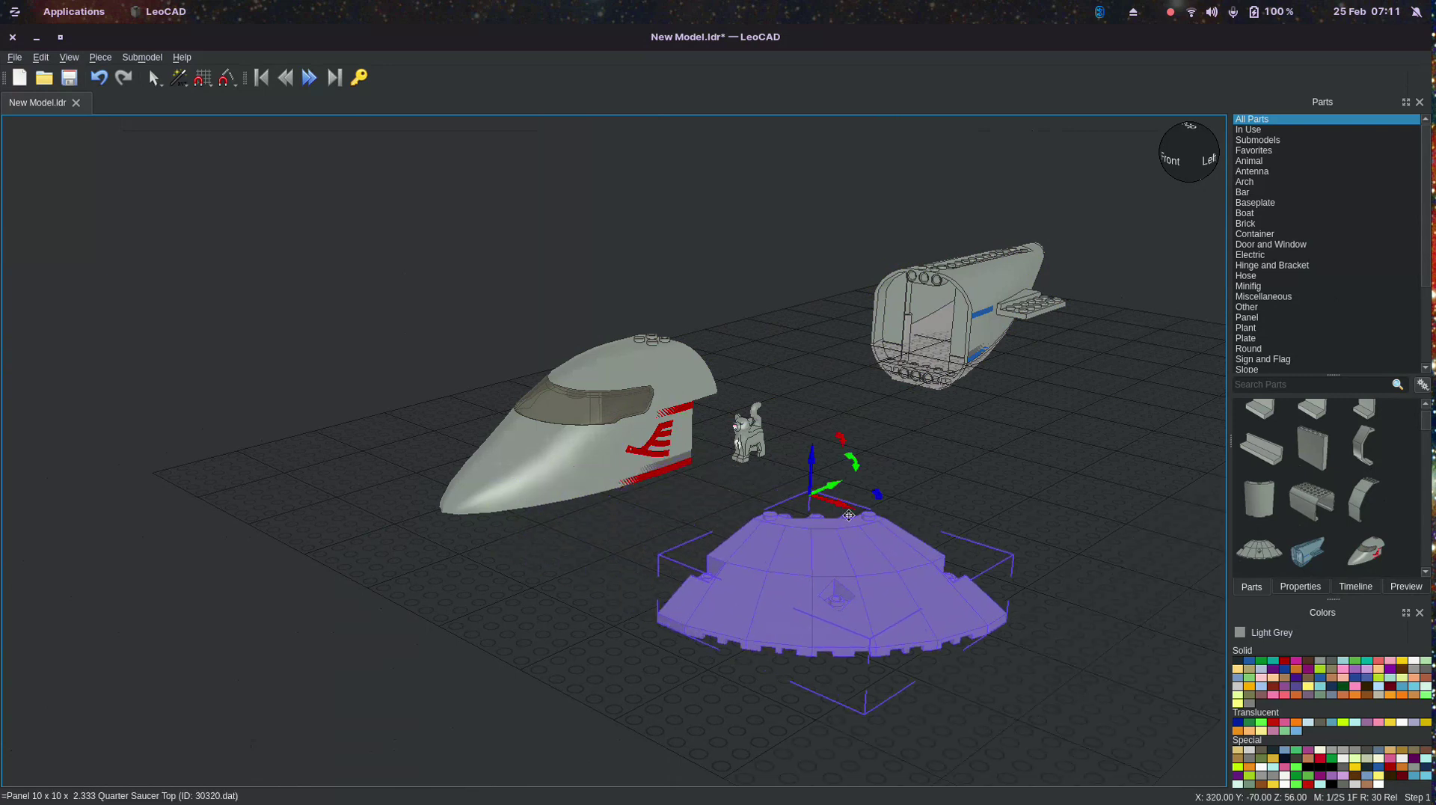
Place a Technic Engine Cylinder Head between the saucer top and the plane aft section, at about X 400, Y 220, Z 48
scroll(1324, 531, down, 2)
scroll(1324, 531, down, 4)
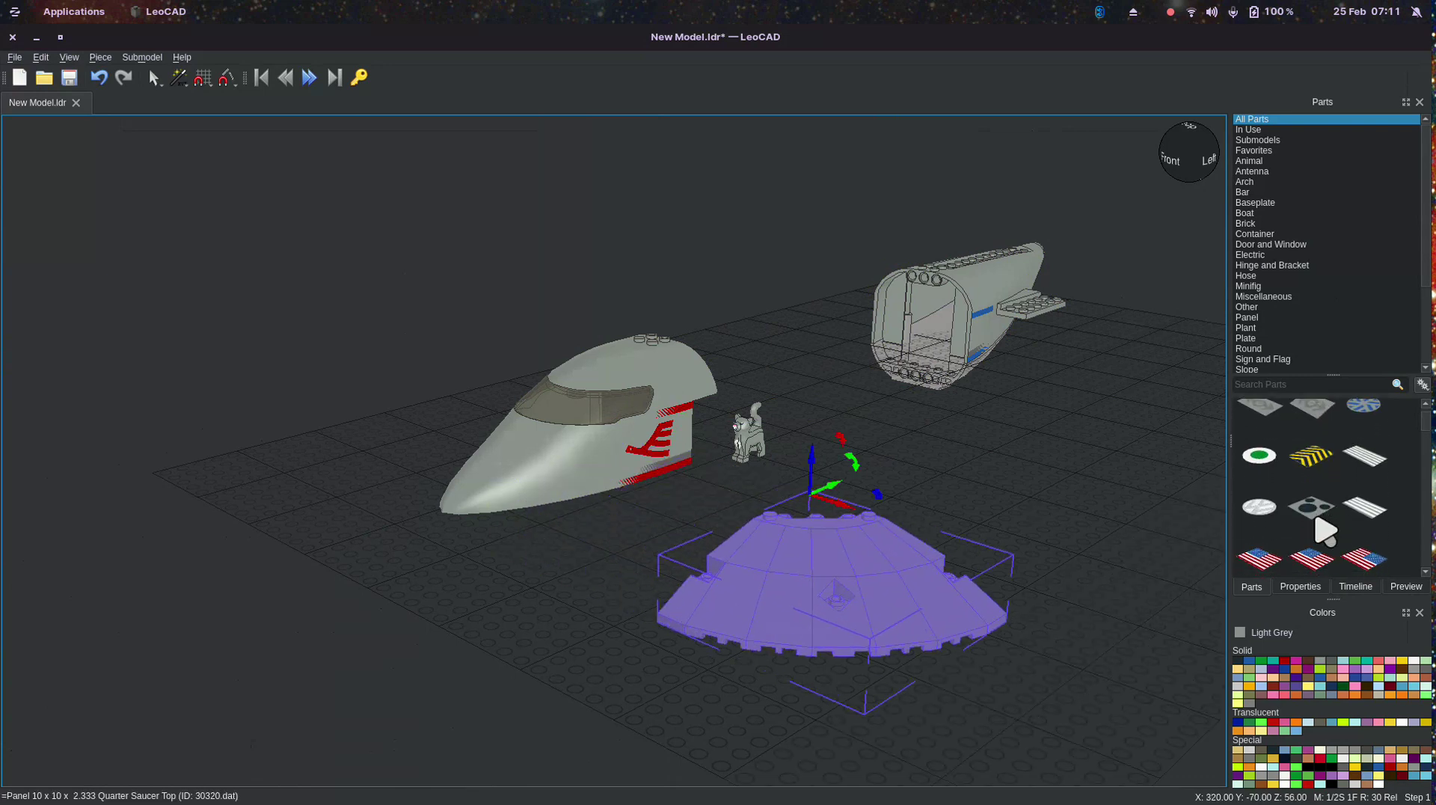
scroll(1324, 531, down, 5)
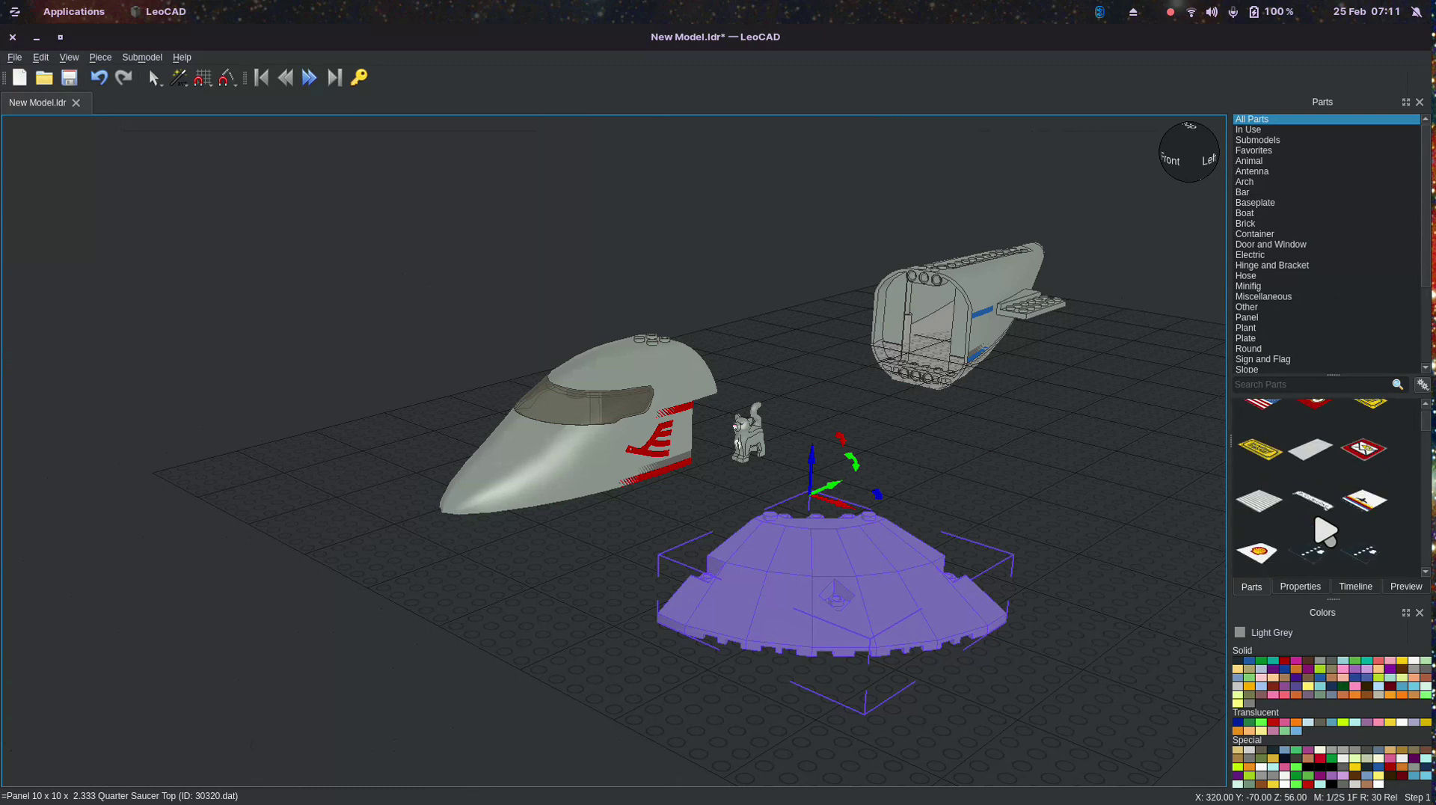
scroll(1324, 527, down, 5)
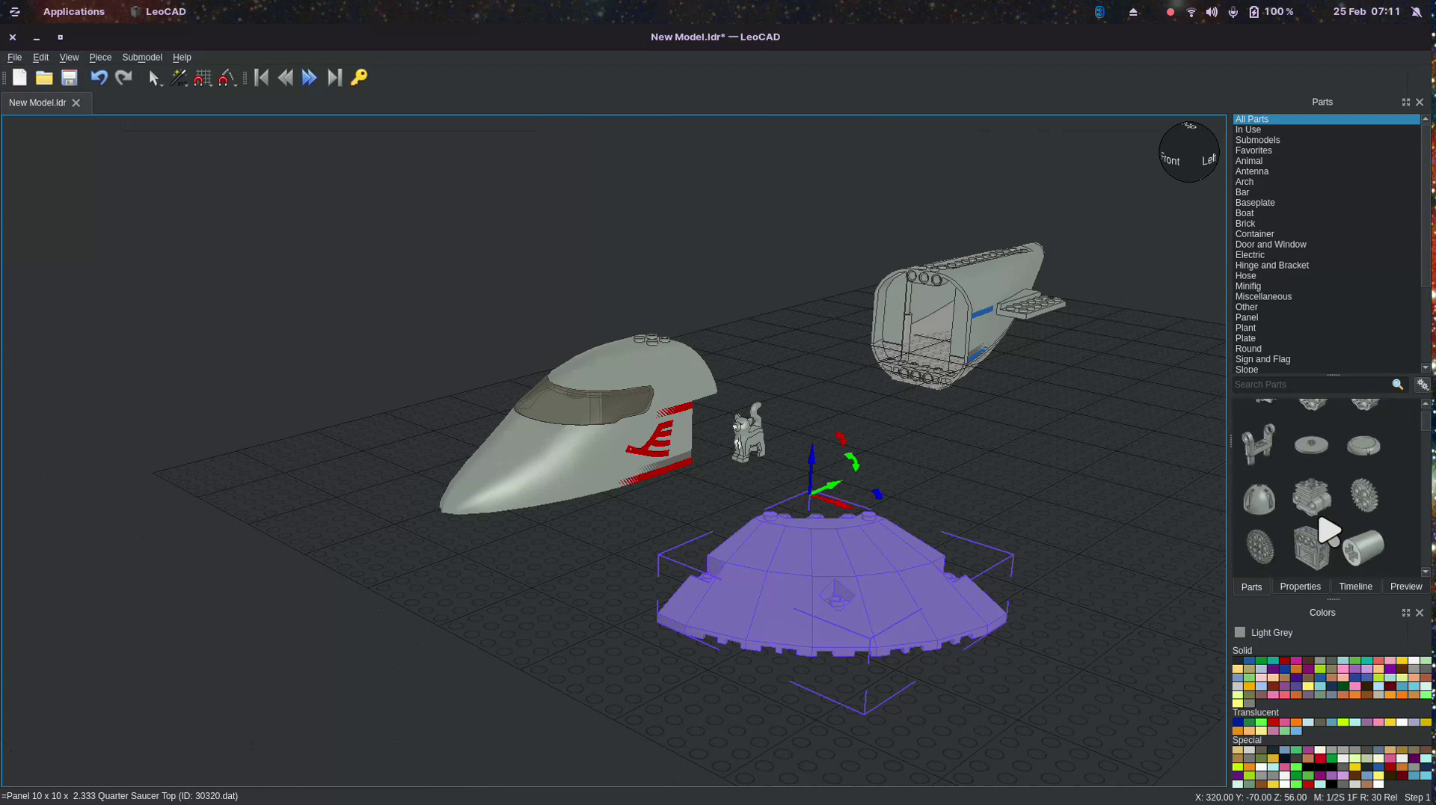
drag(1316, 497, 1045, 447)
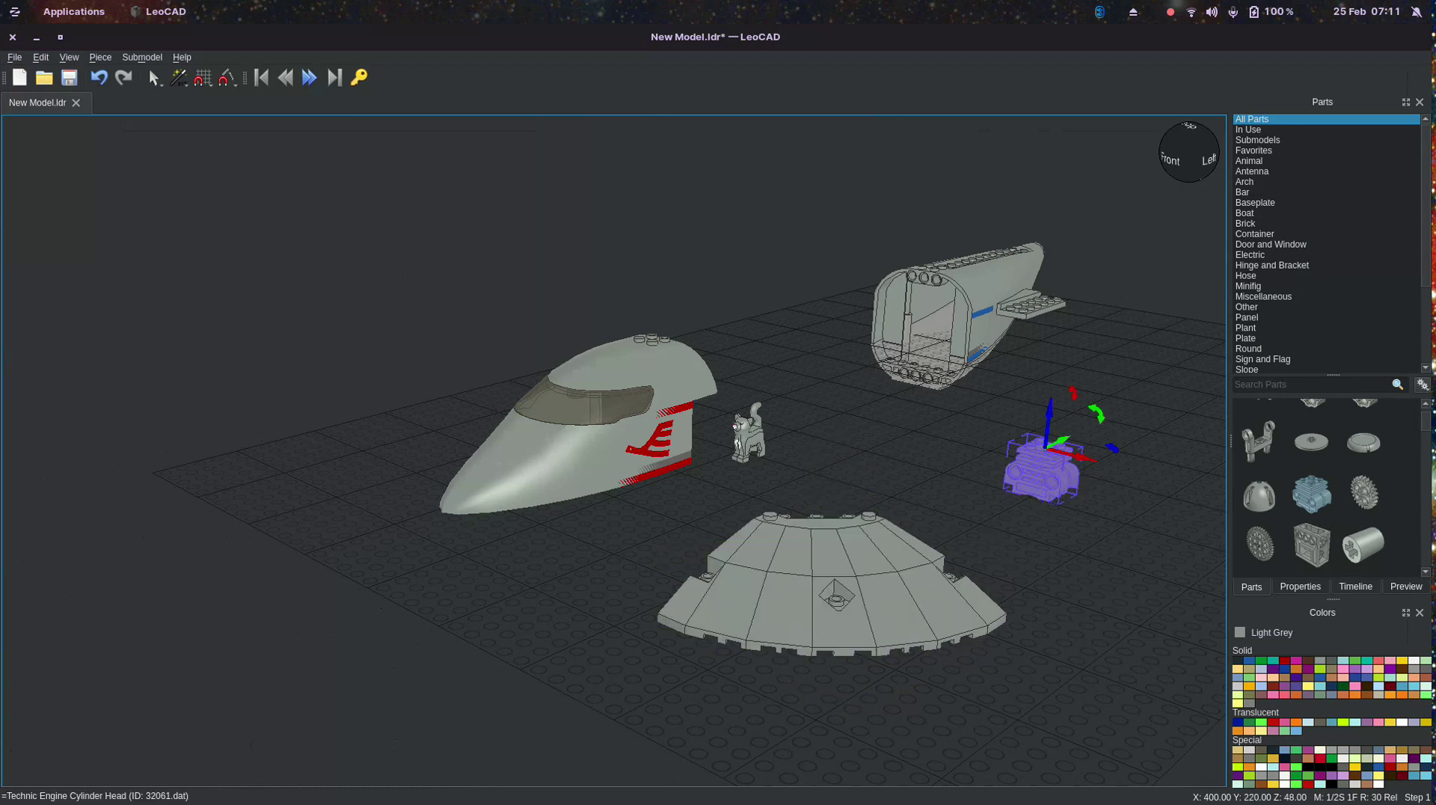
View the properties of the engine cylinder head, and deselect it
right_click(1045, 494)
key(Escape)
drag(1010, 446, 964, 427)
click(1046, 474)
click(1321, 587)
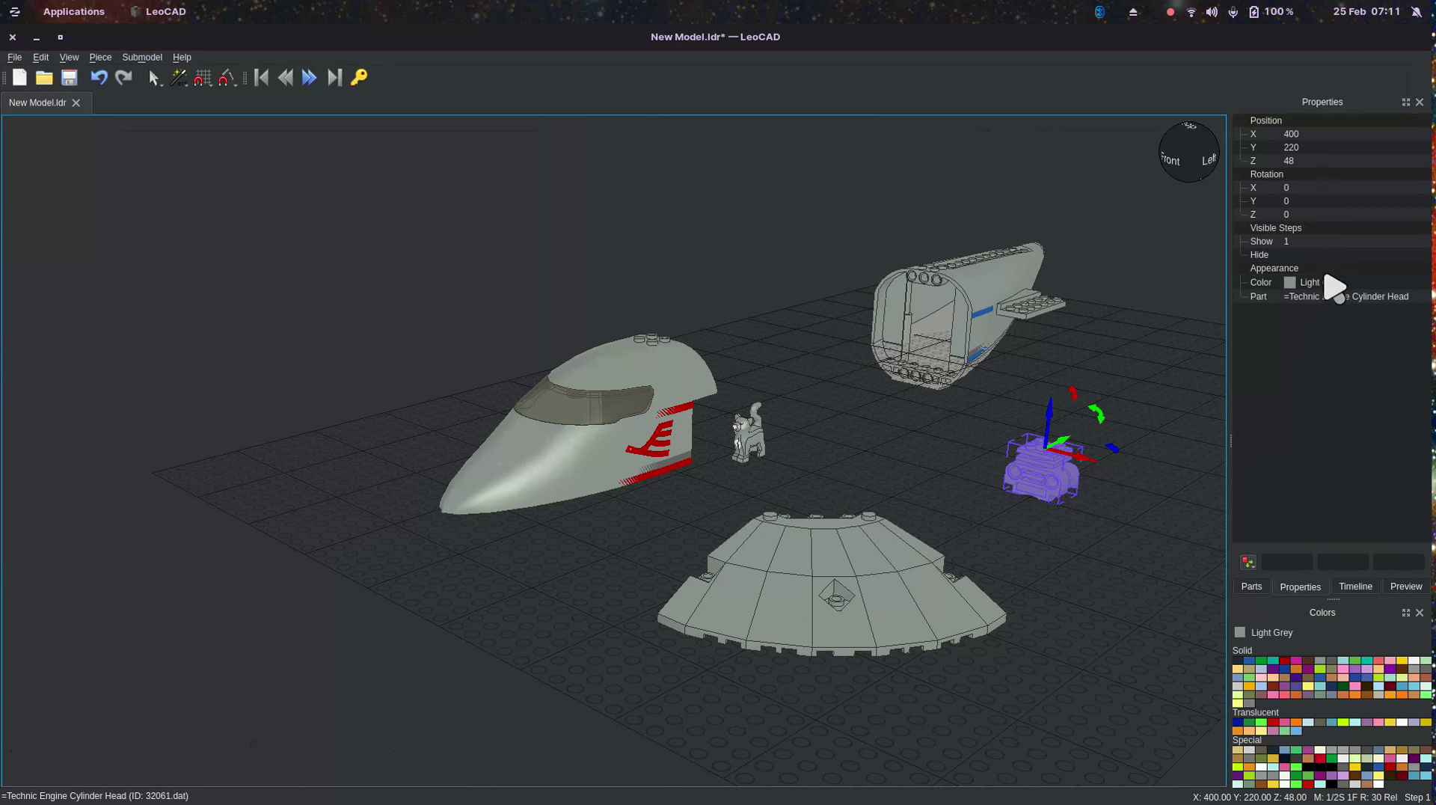
click(1156, 470)
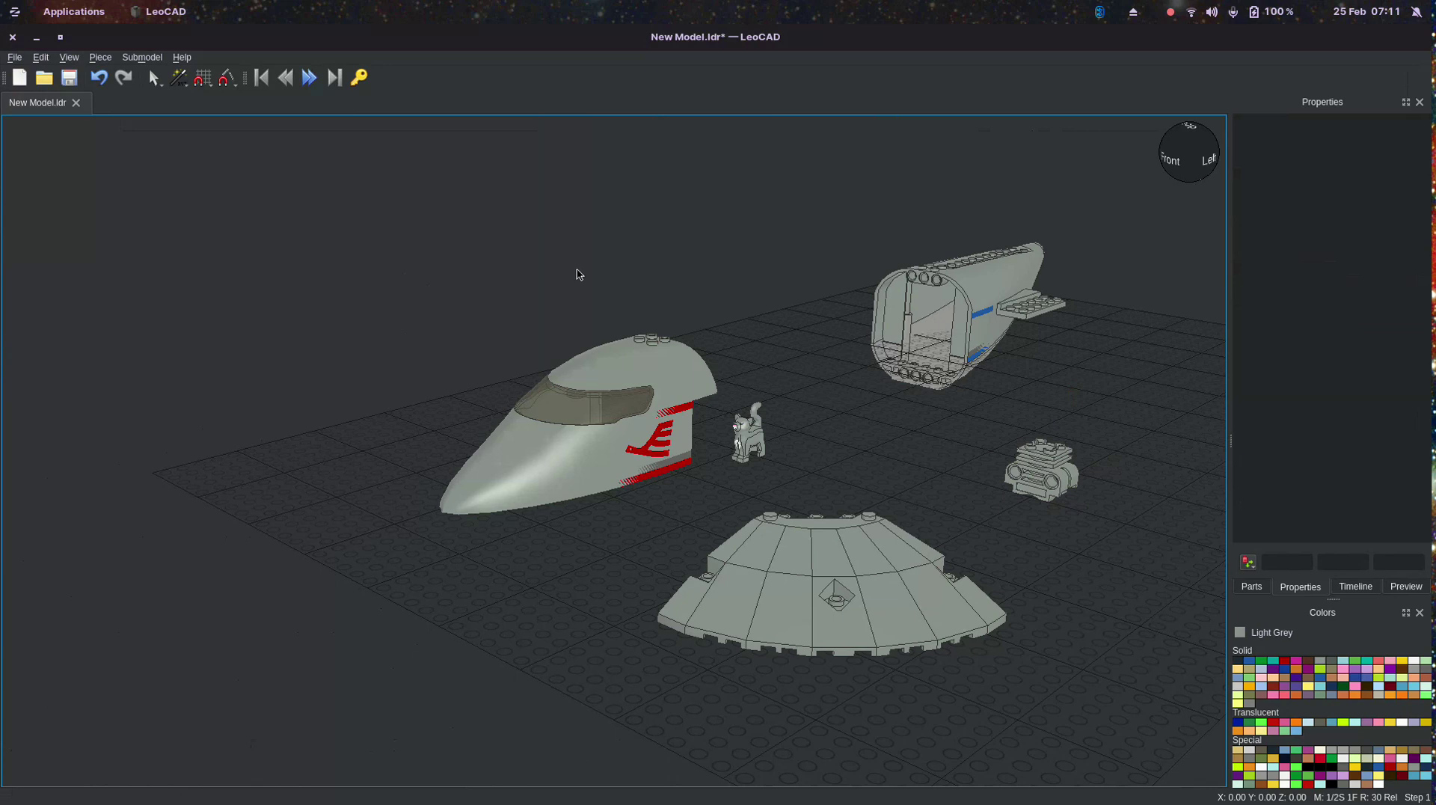
Export the model in COLLADA format as New Model.dae in the Downloads folder
click(16, 58)
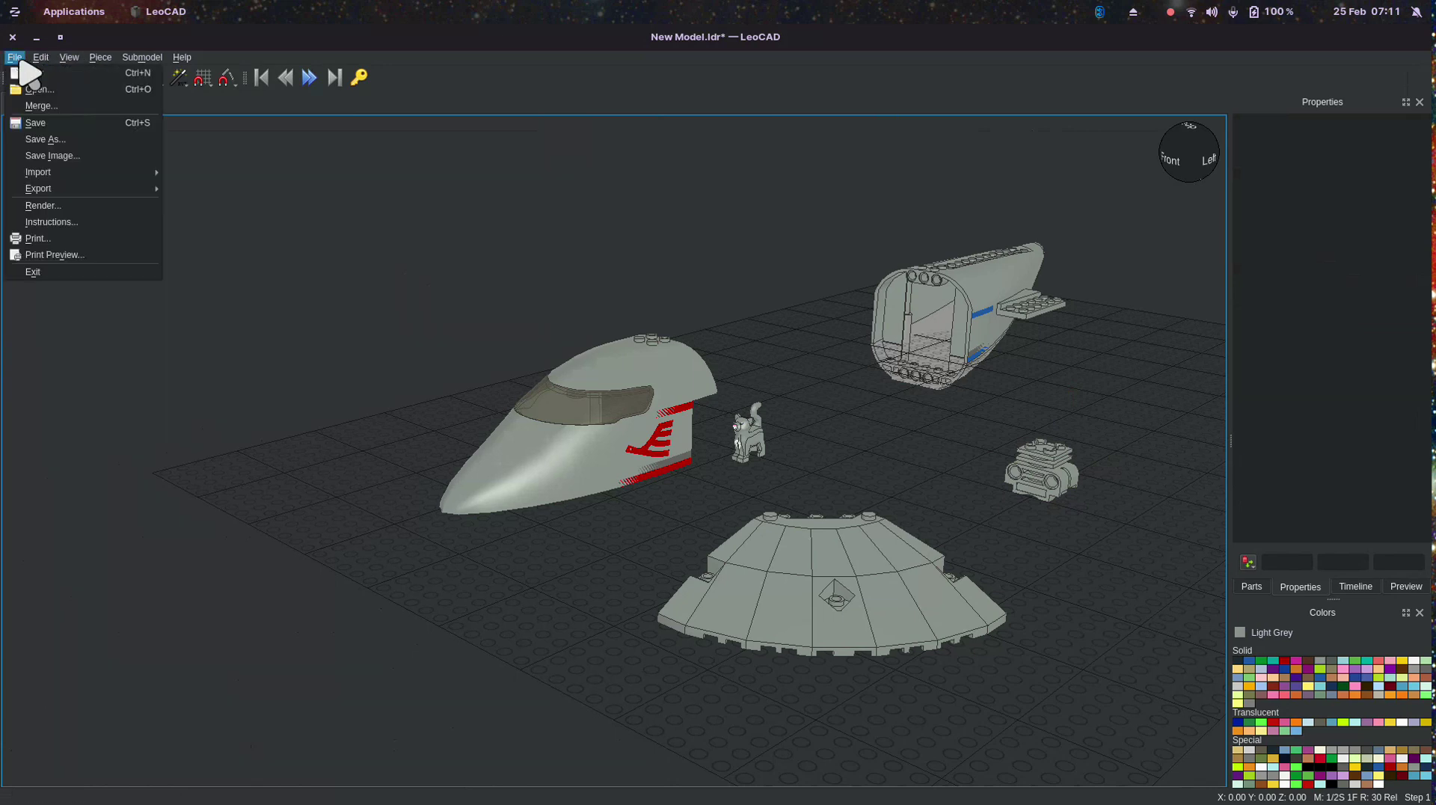
mouse_move(51, 193)
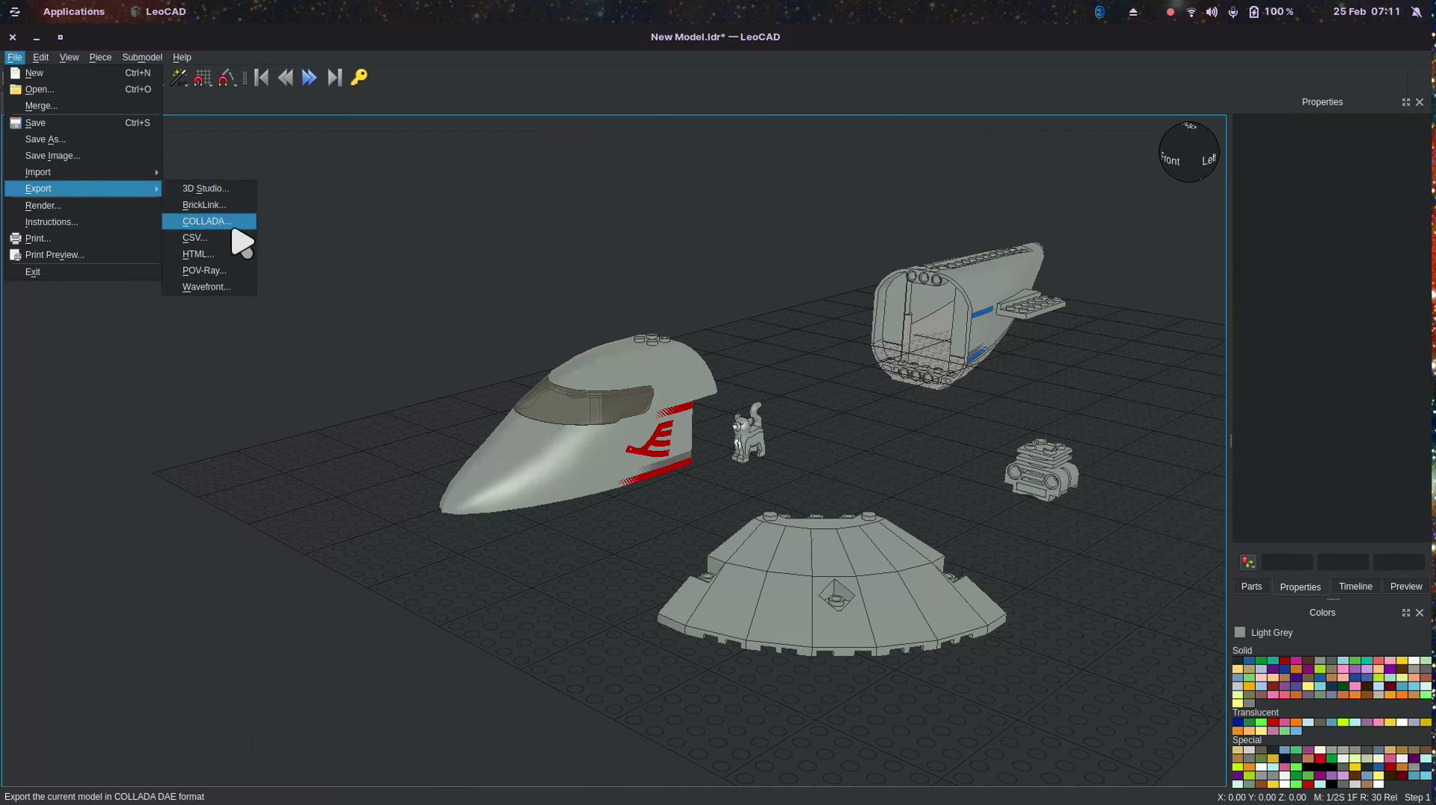
click(210, 221)
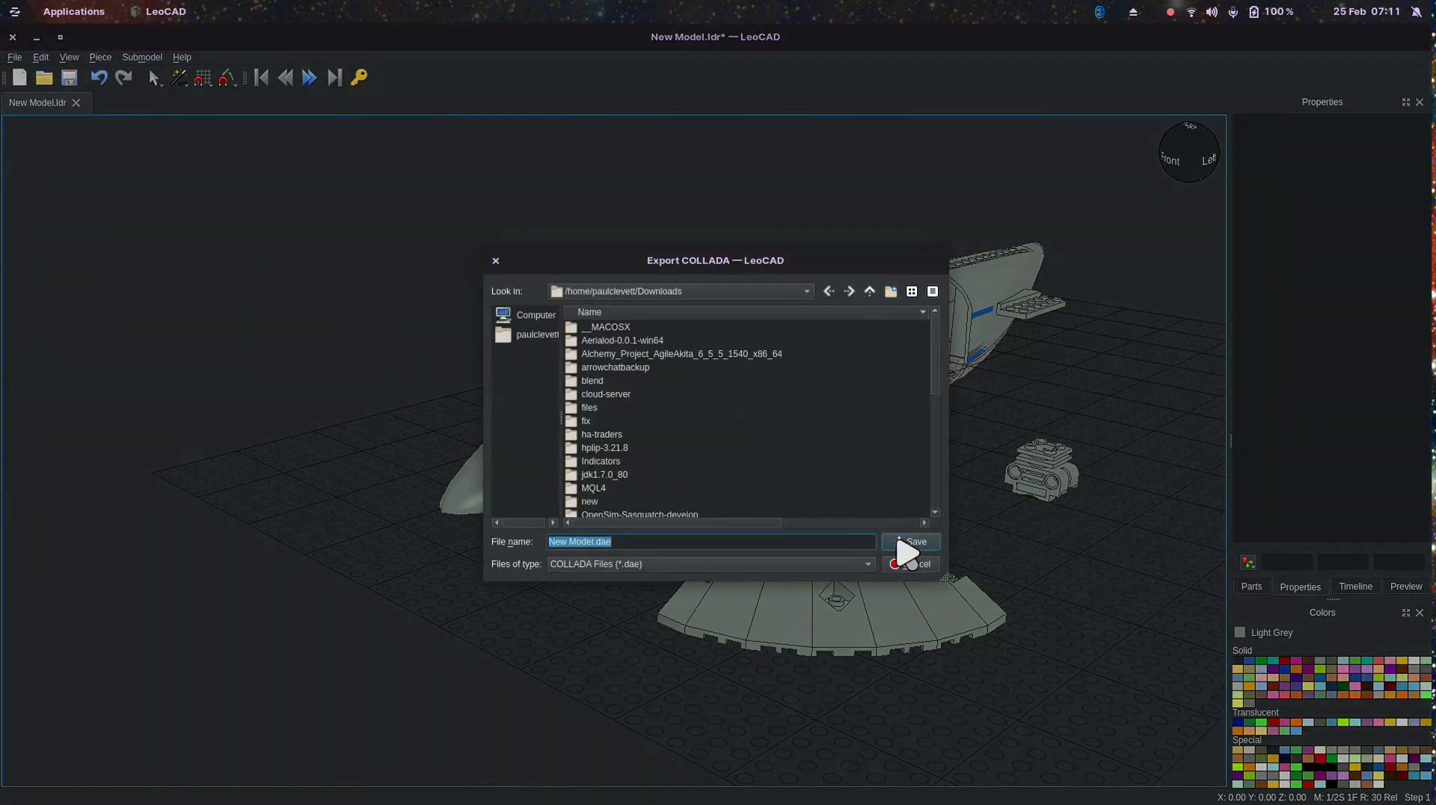
click(909, 543)
click(750, 447)
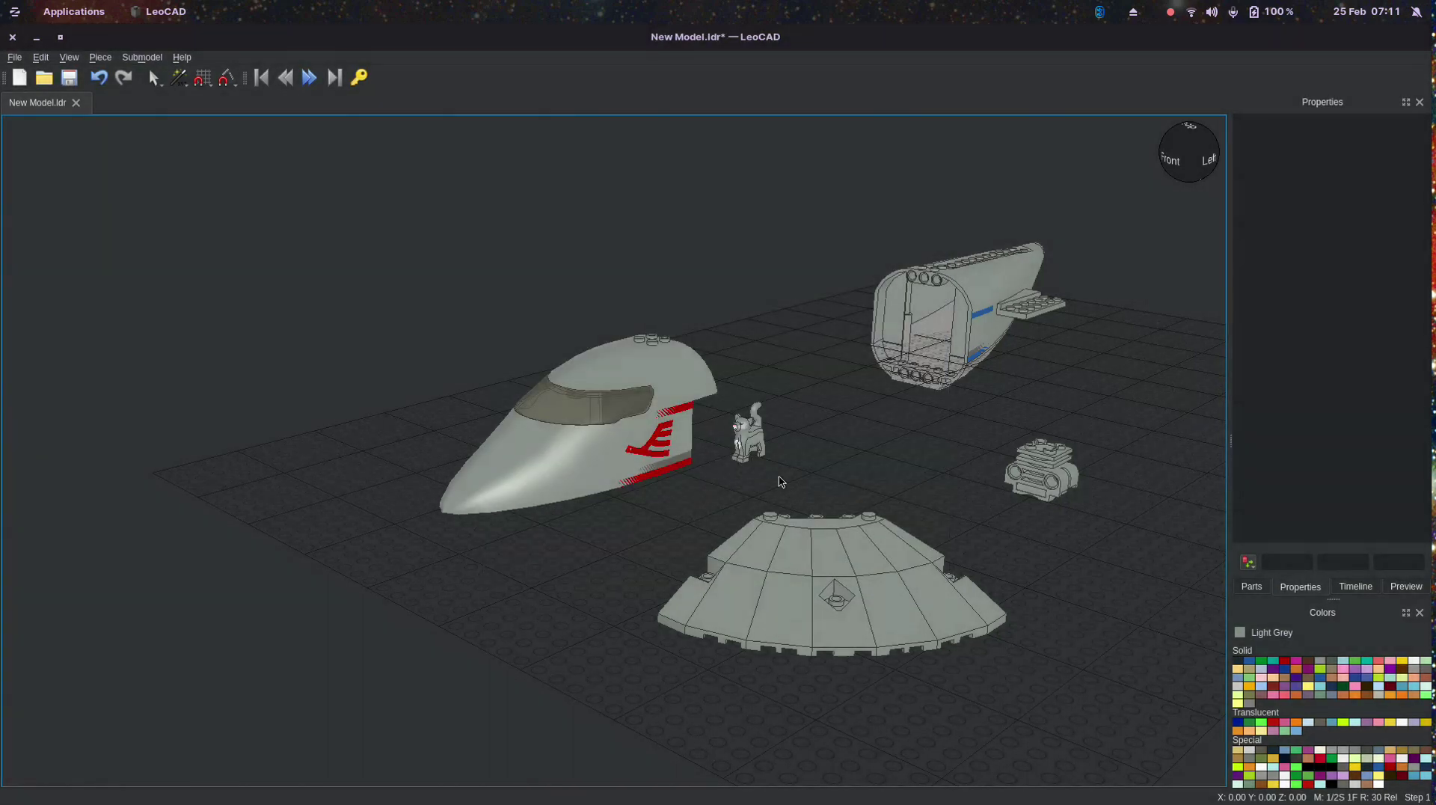
Switch to the Firestorm viewer and start a mesh model upload
key(super)
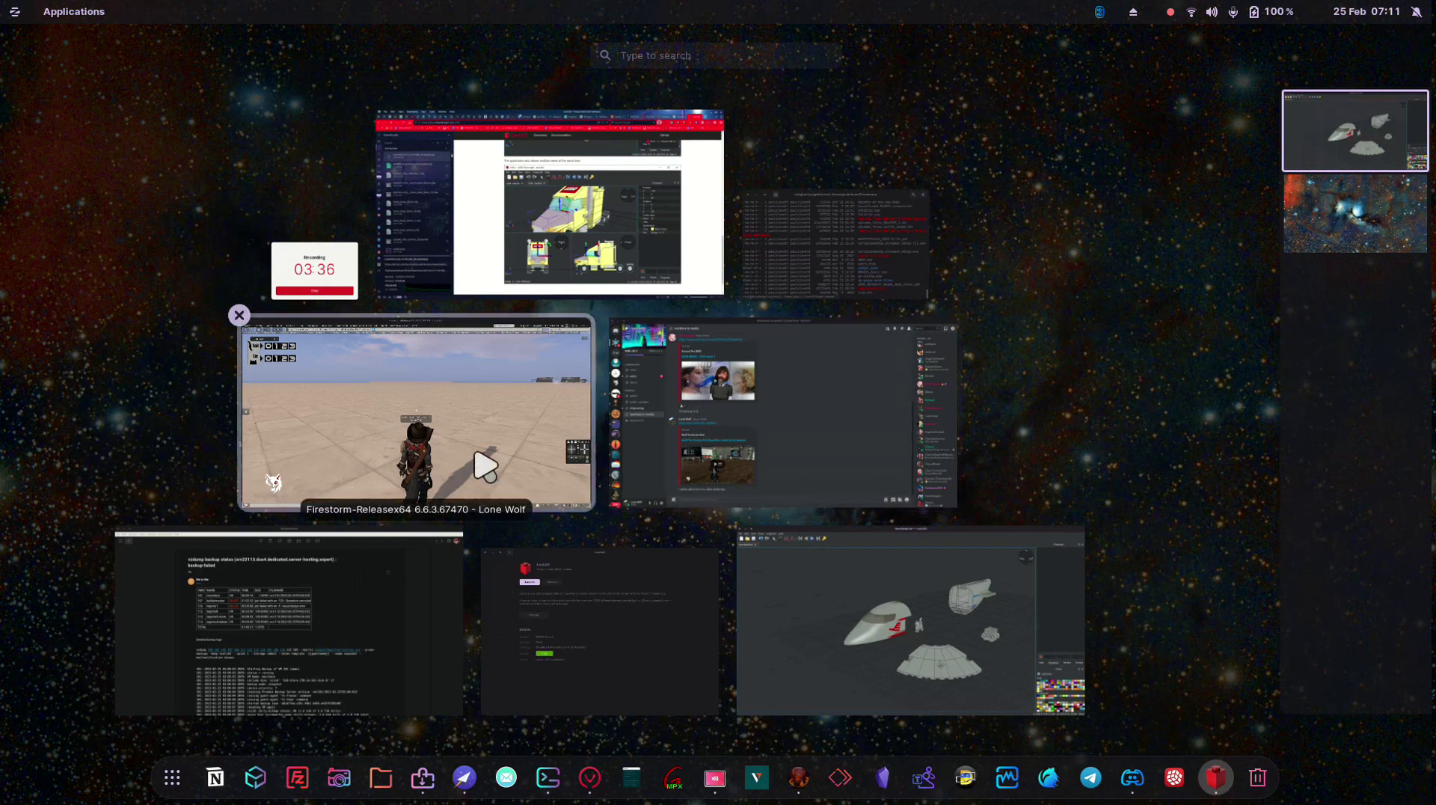
click(481, 467)
click(151, 57)
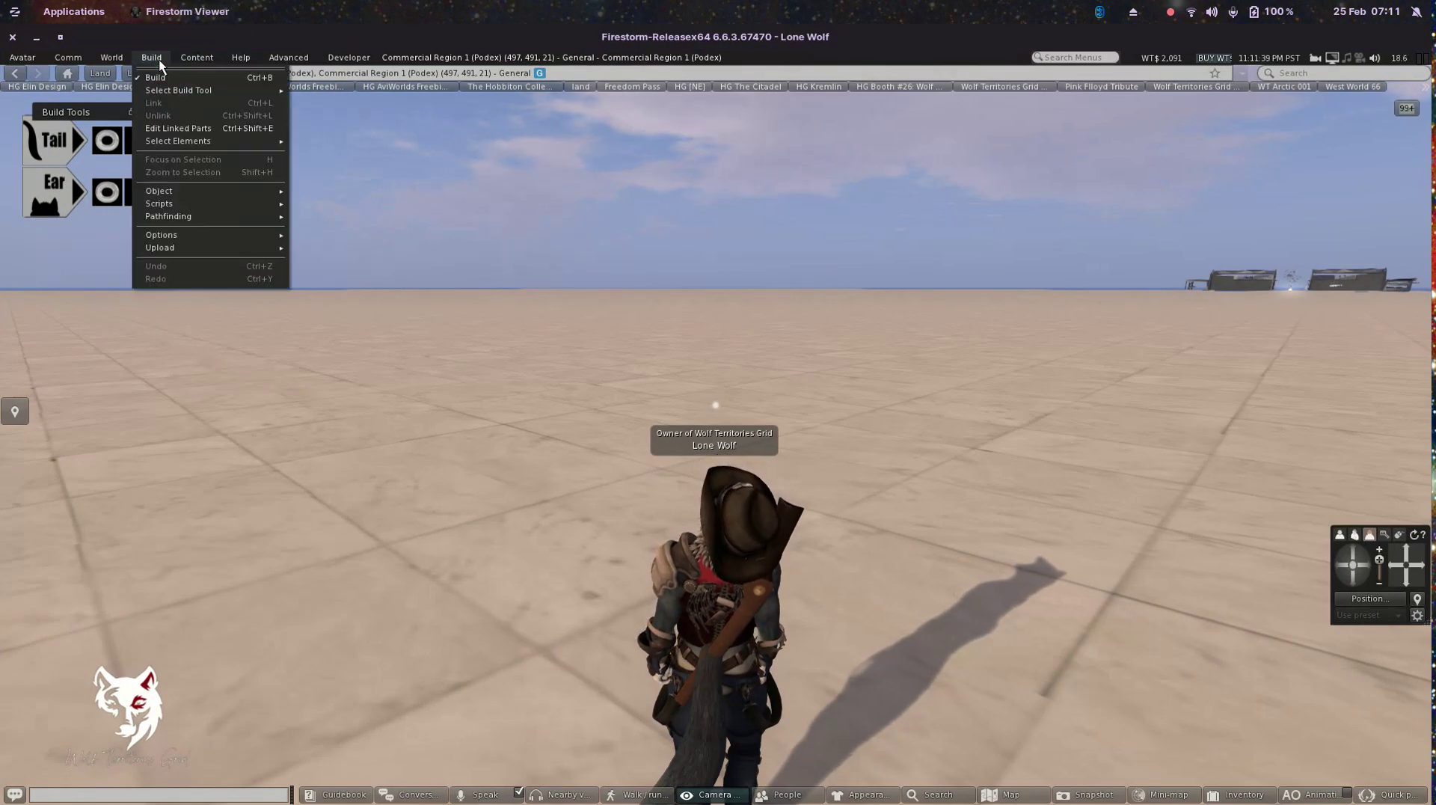
mouse_move(214, 247)
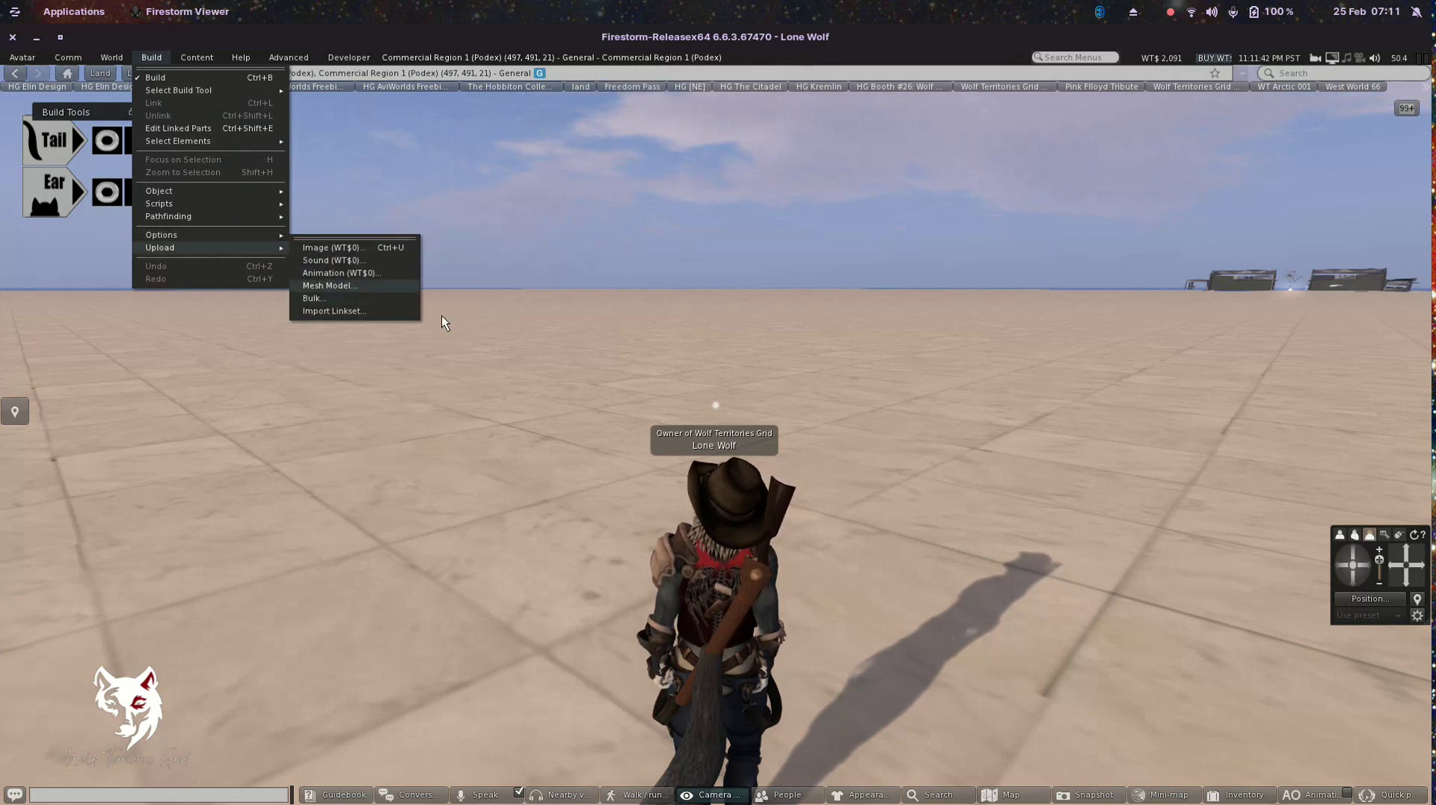
key(super)
click(411, 281)
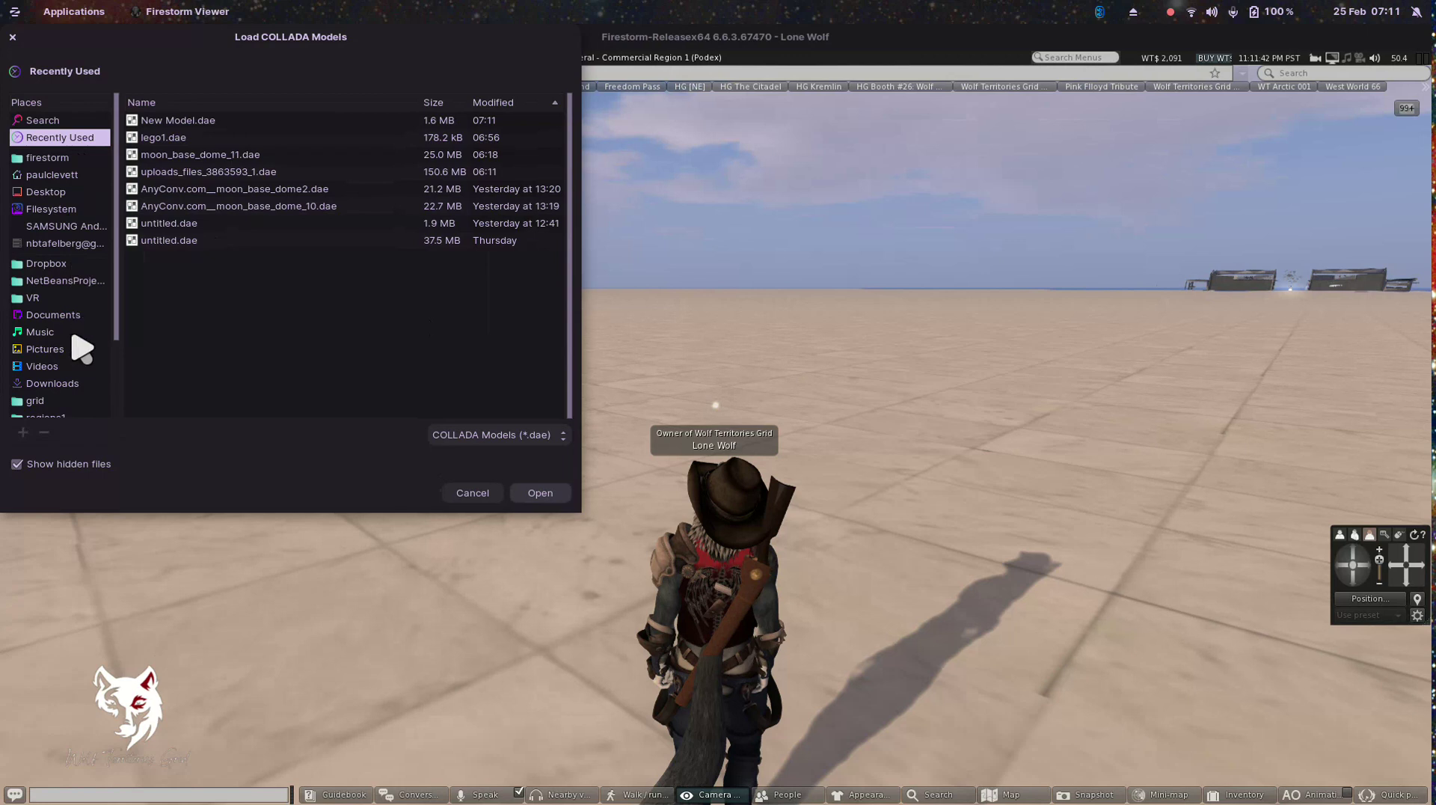
Load New Model.dae from the Downloads folder into the model upload
click(71, 383)
scroll(230, 302, down, 5)
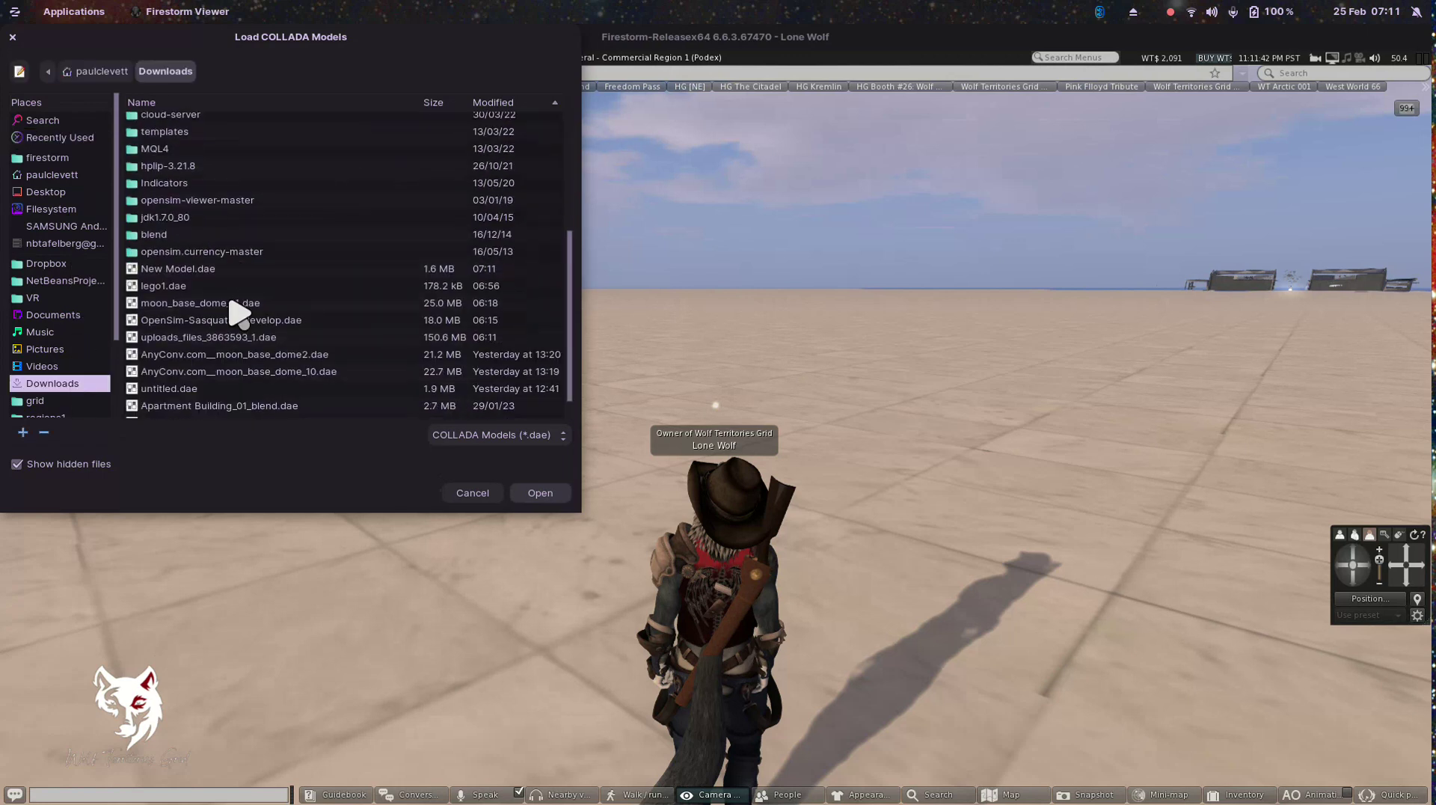
click(200, 239)
double_click(201, 240)
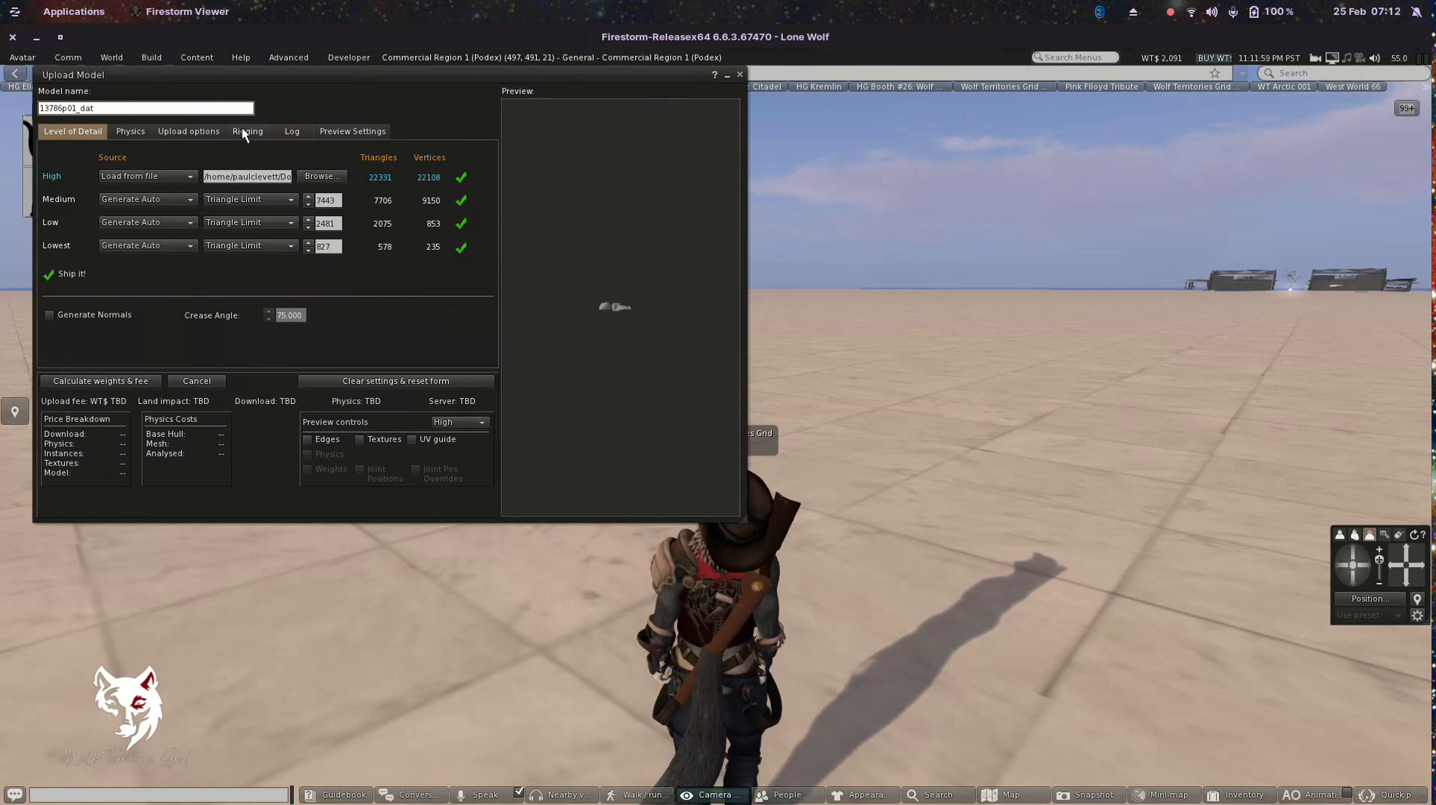
Set the upload scale of the model to 5 and return to its level of detail settings
click(197, 132)
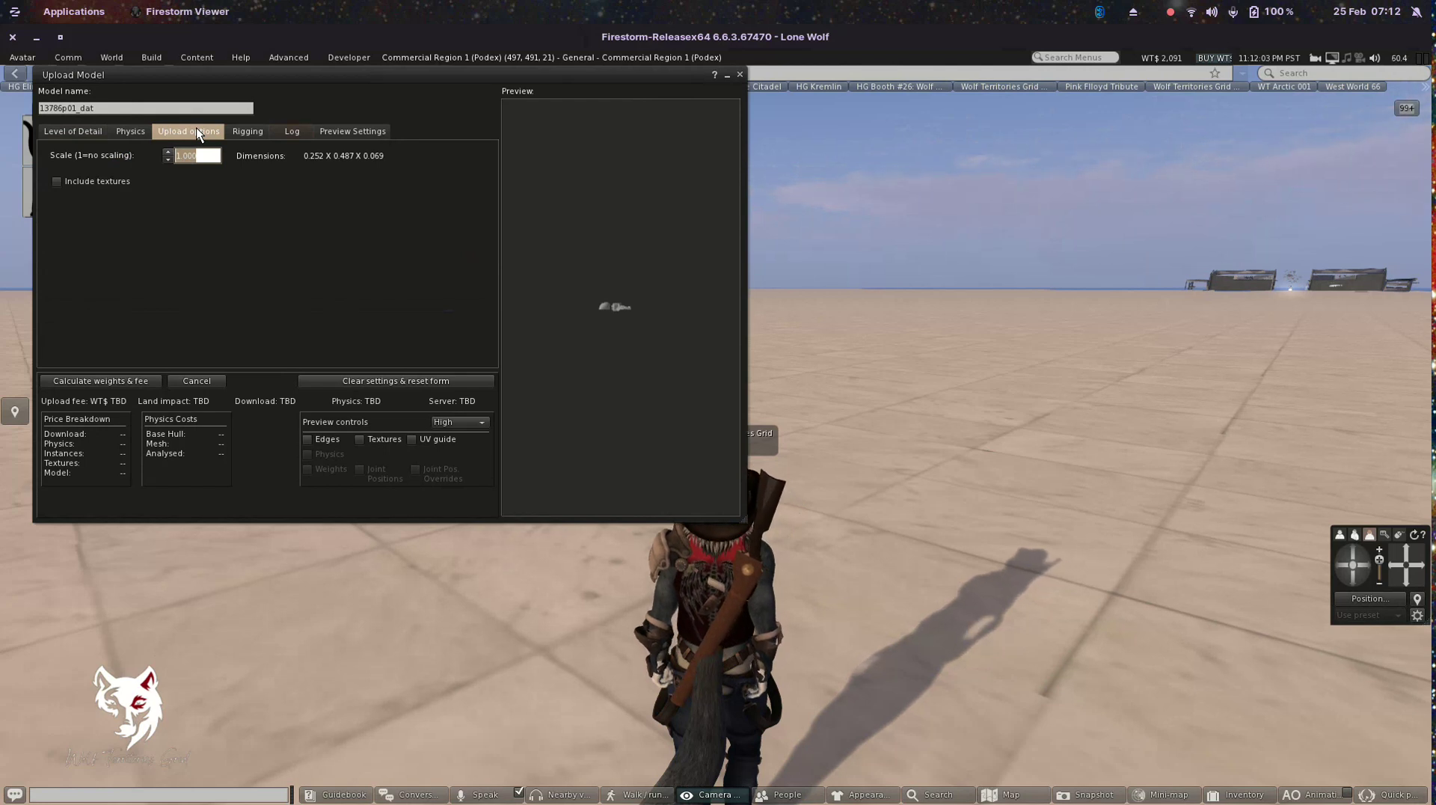
key(Tab)
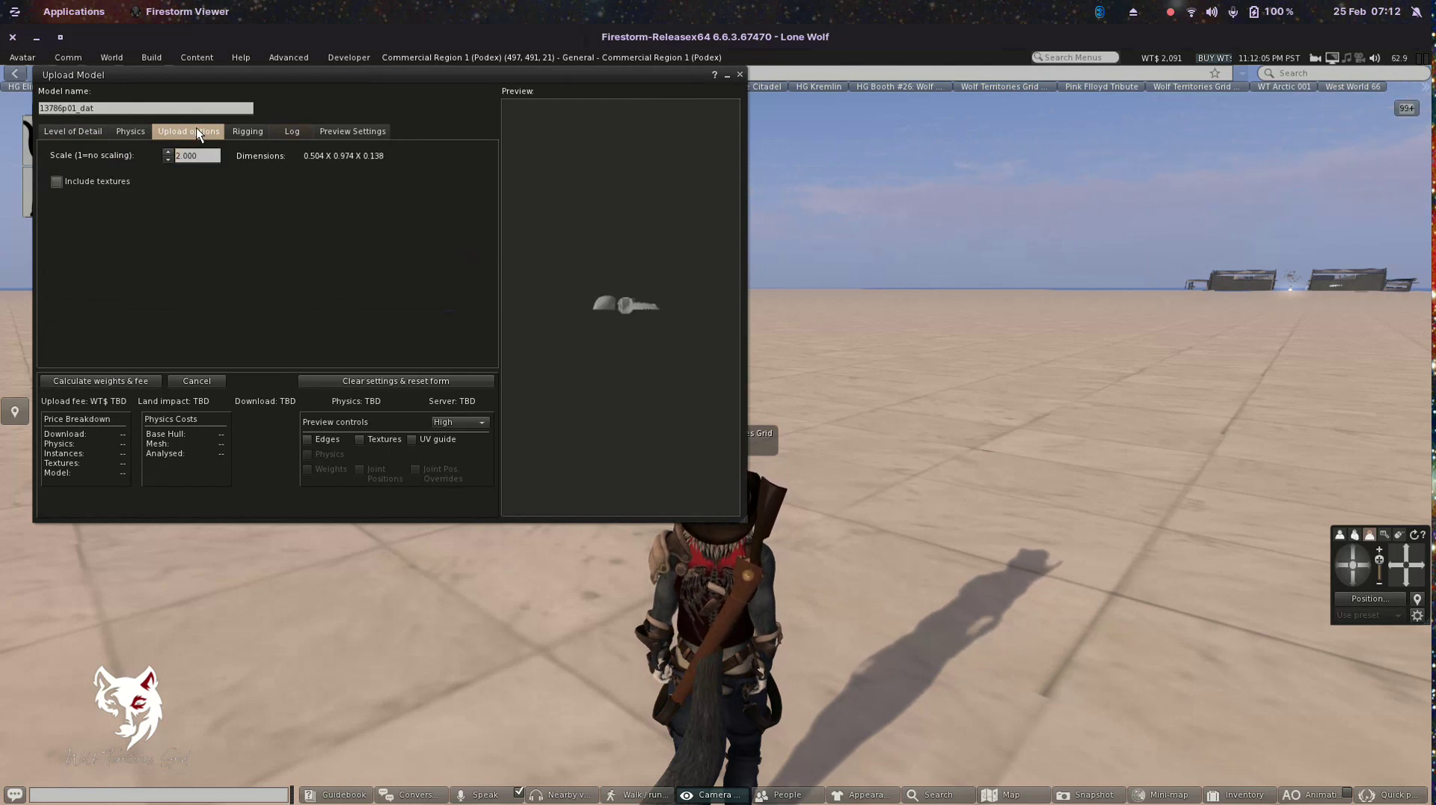
click(206, 159)
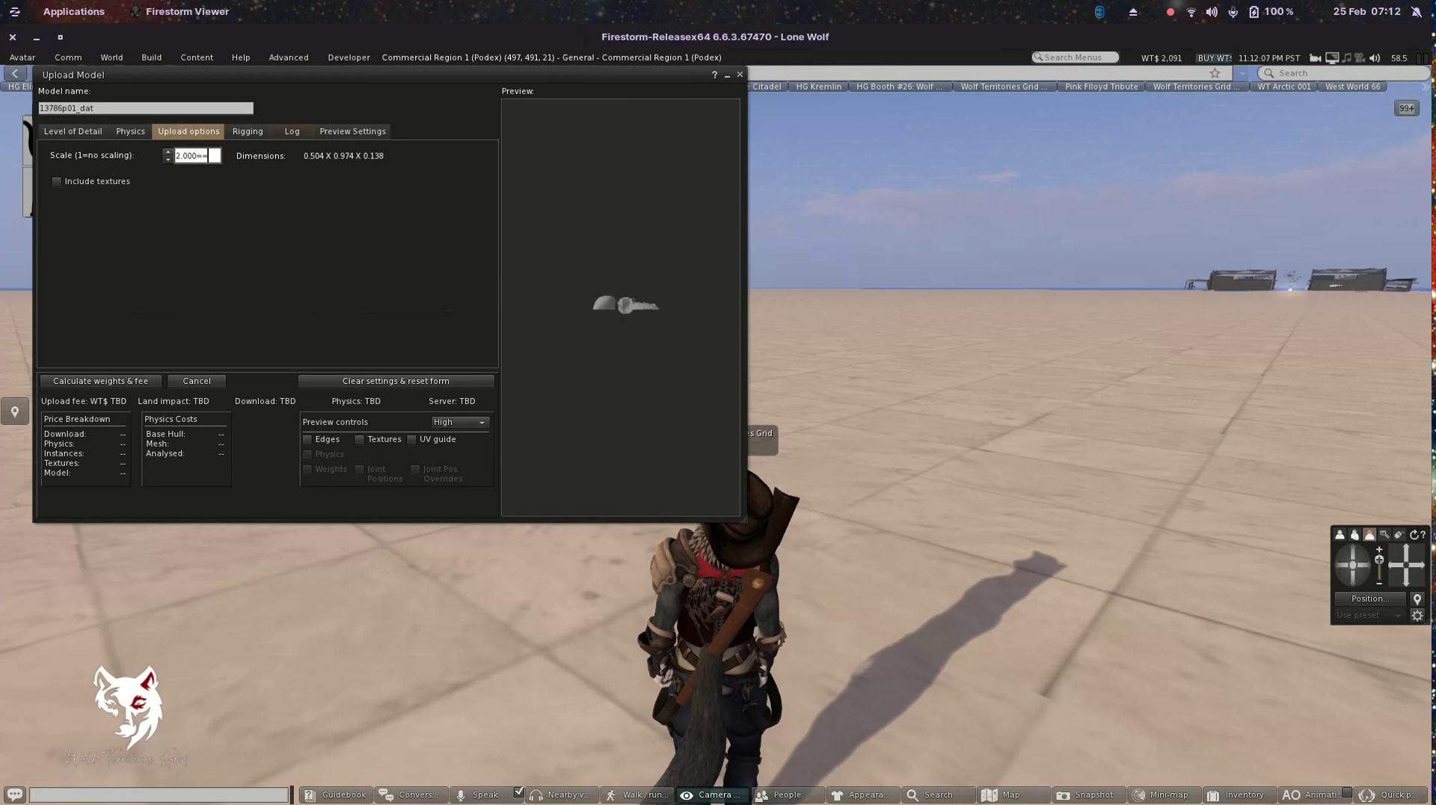
key(BackSpace)
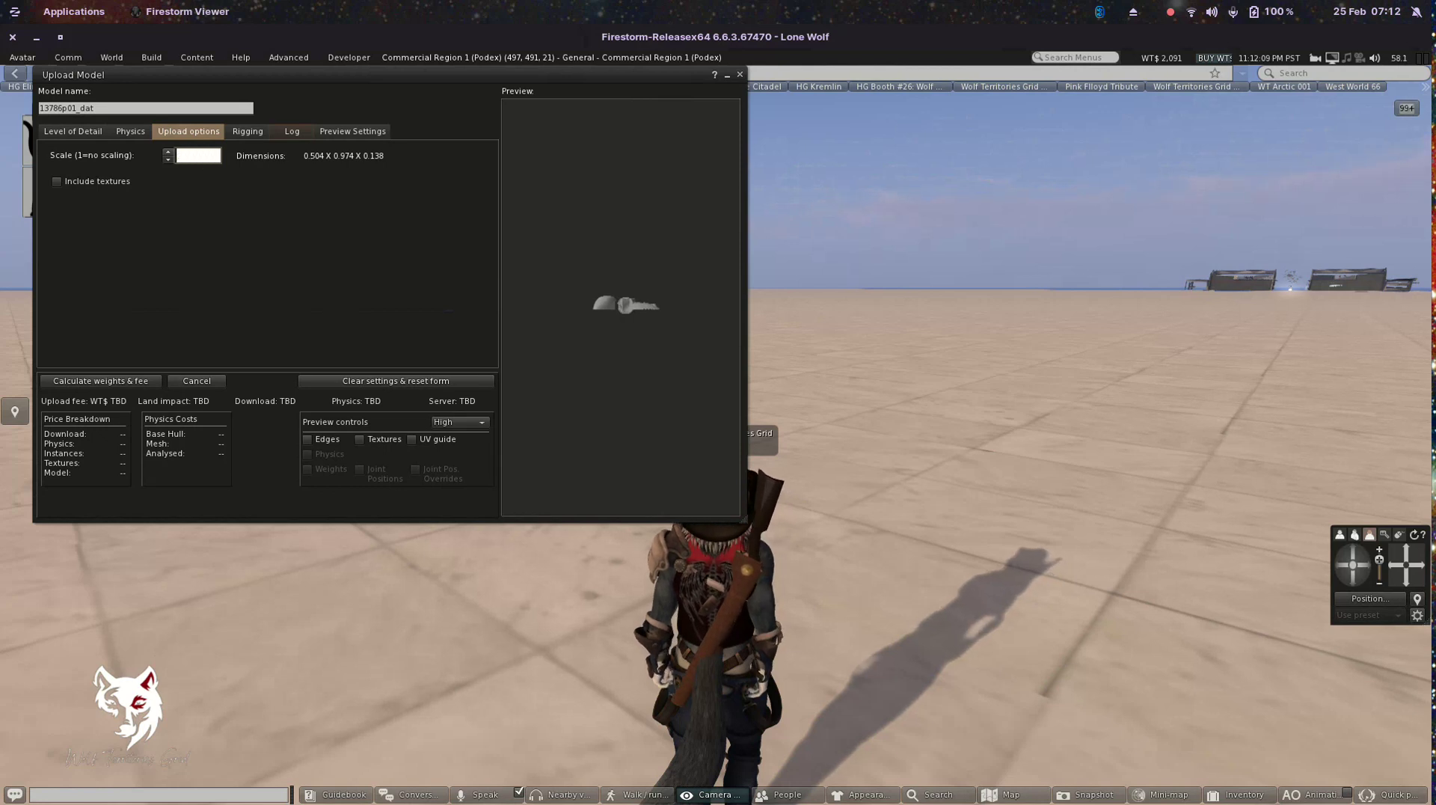
text(5)
key(Tab)
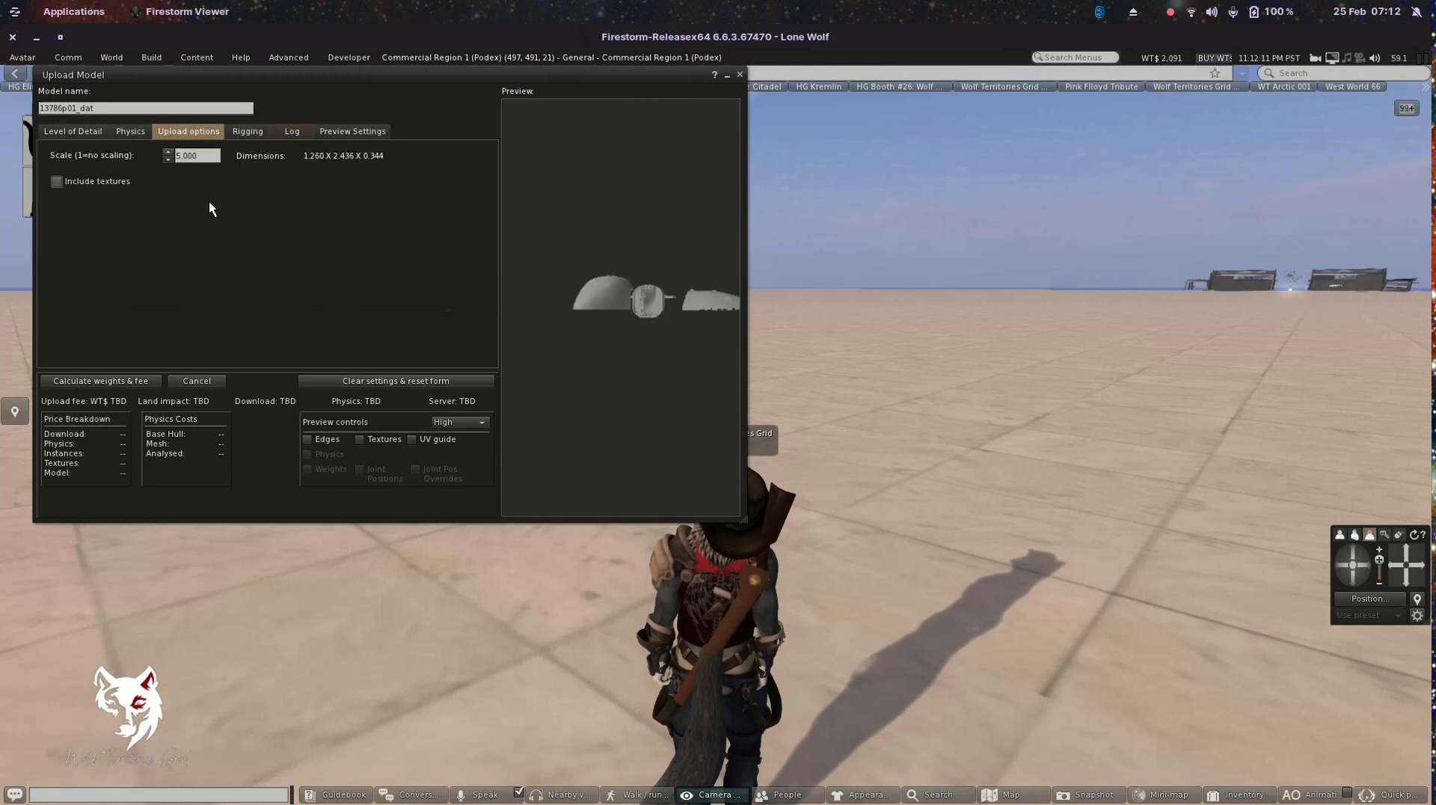
click(74, 132)
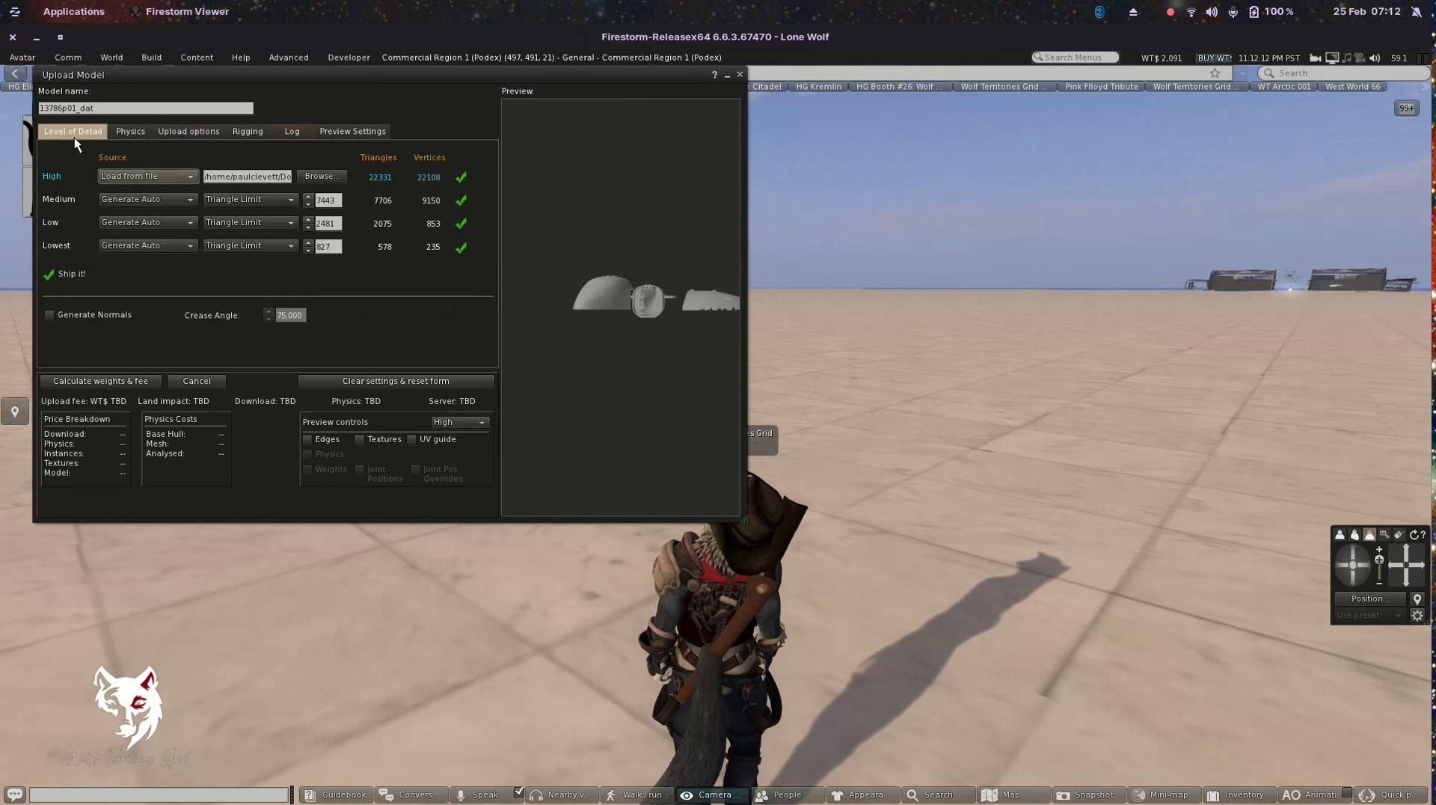
Include textures in the model upload and inspect the textured parts in the preview
click(180, 133)
click(125, 182)
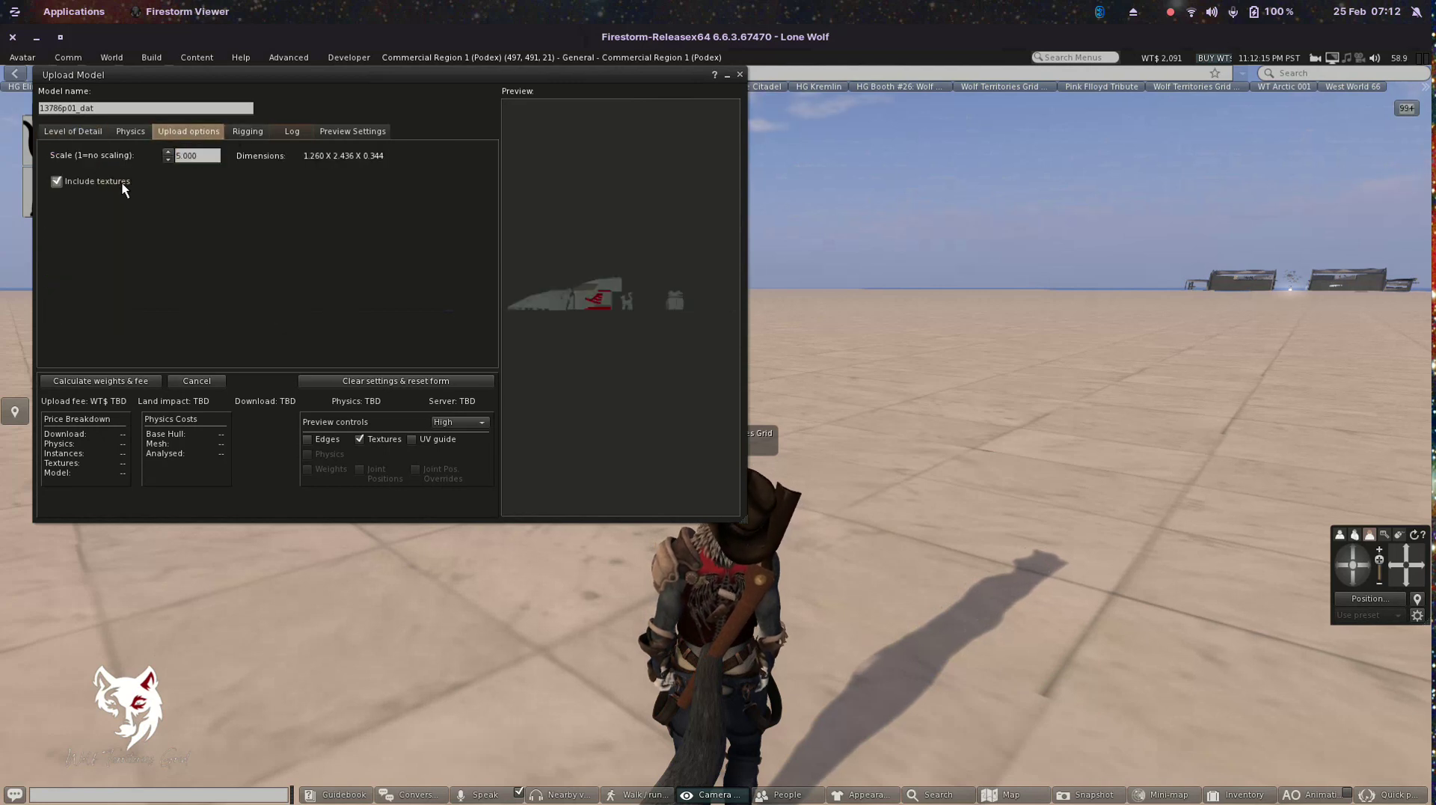
drag(609, 323, 625, 323)
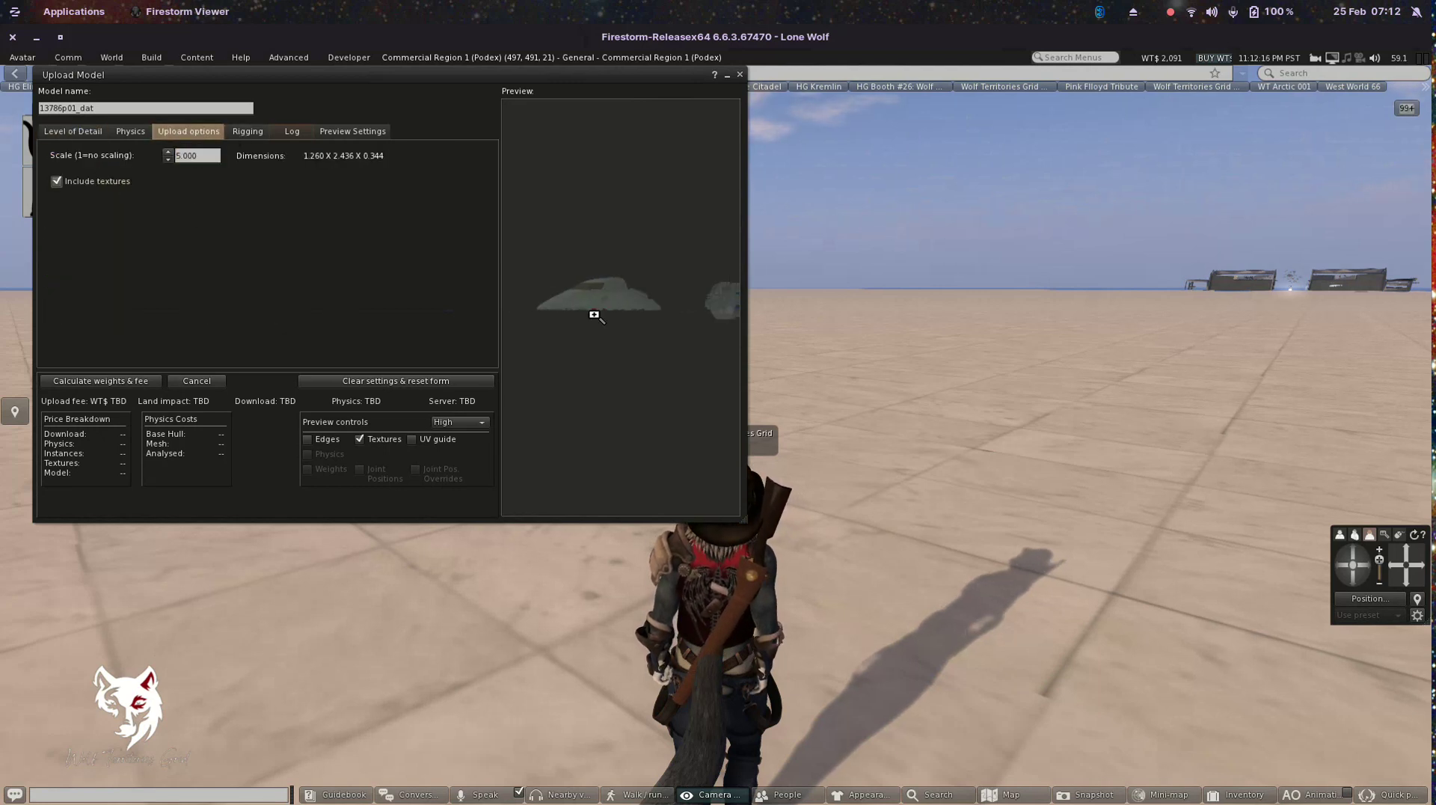
scroll(594, 317, up, 3)
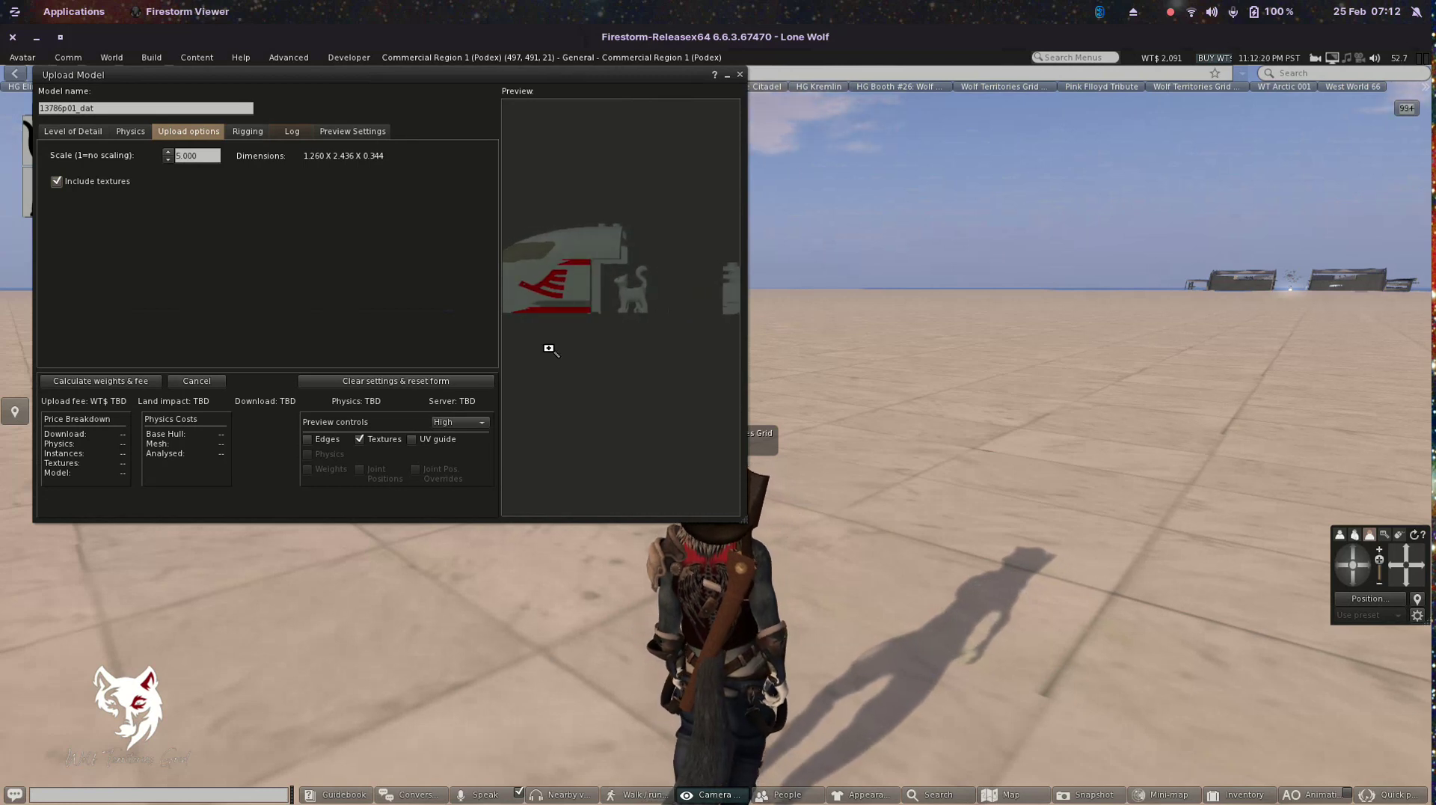
Name the model LEGOTEST and upload it after calculating its weights and fee
click(74, 109)
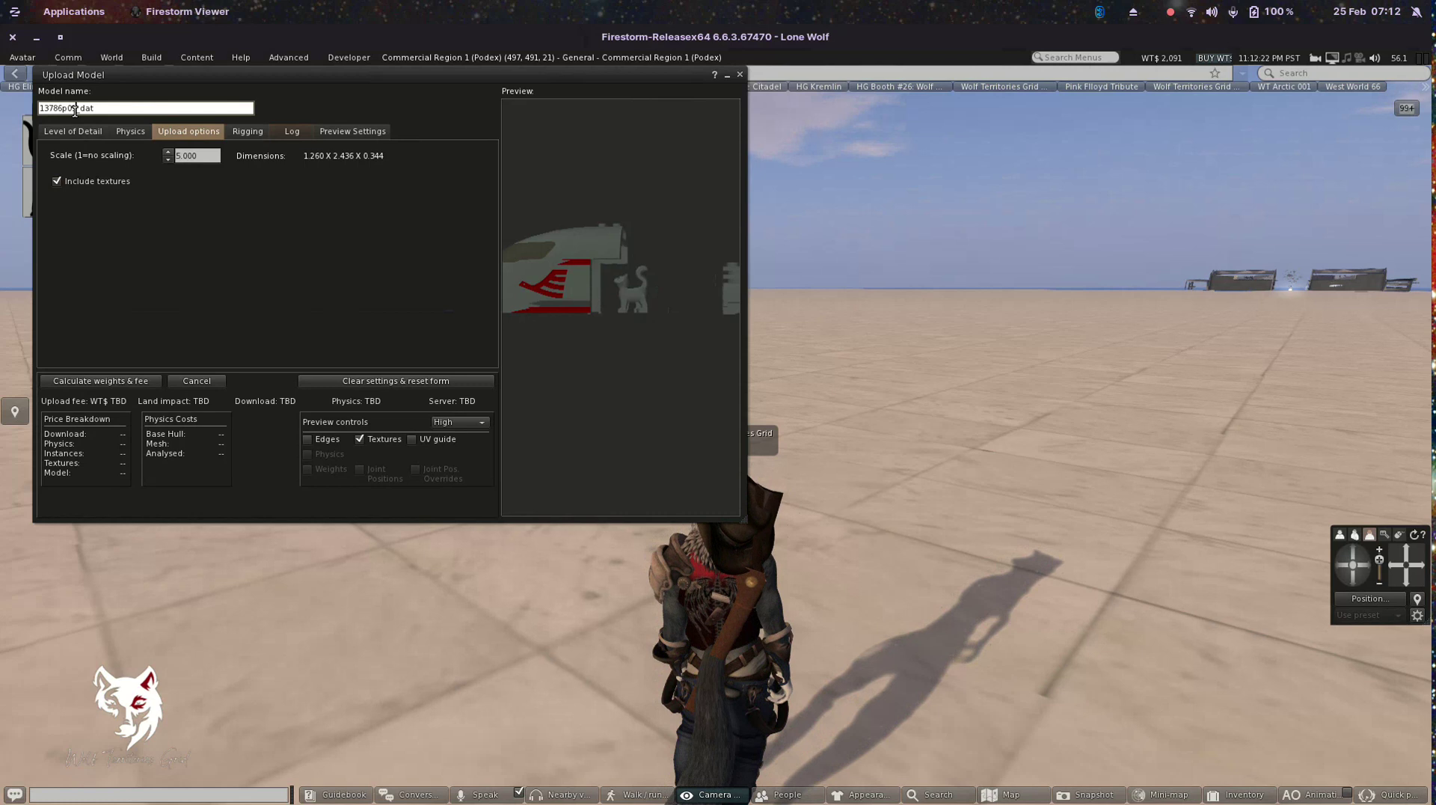
text(LEGOTEST)
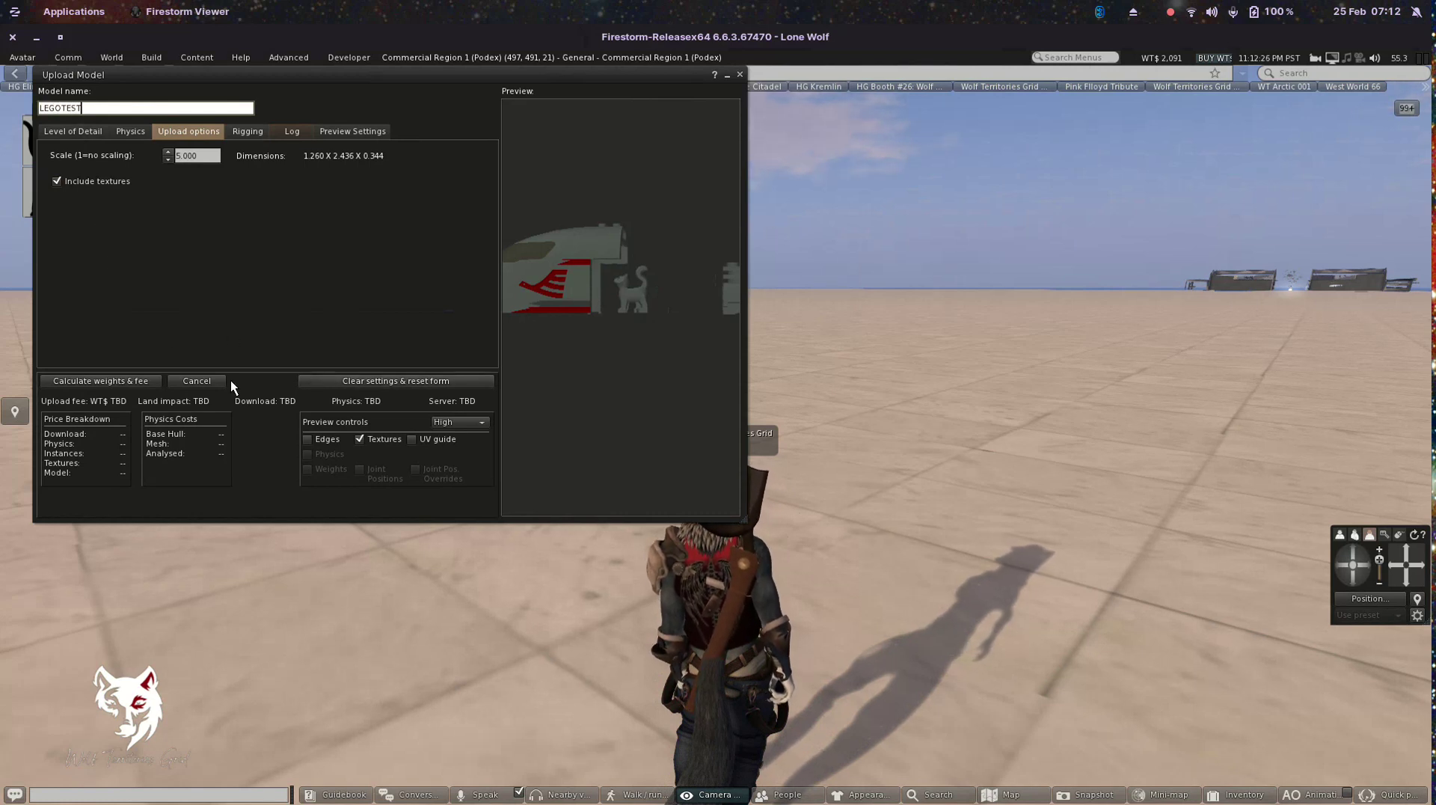
click(66, 380)
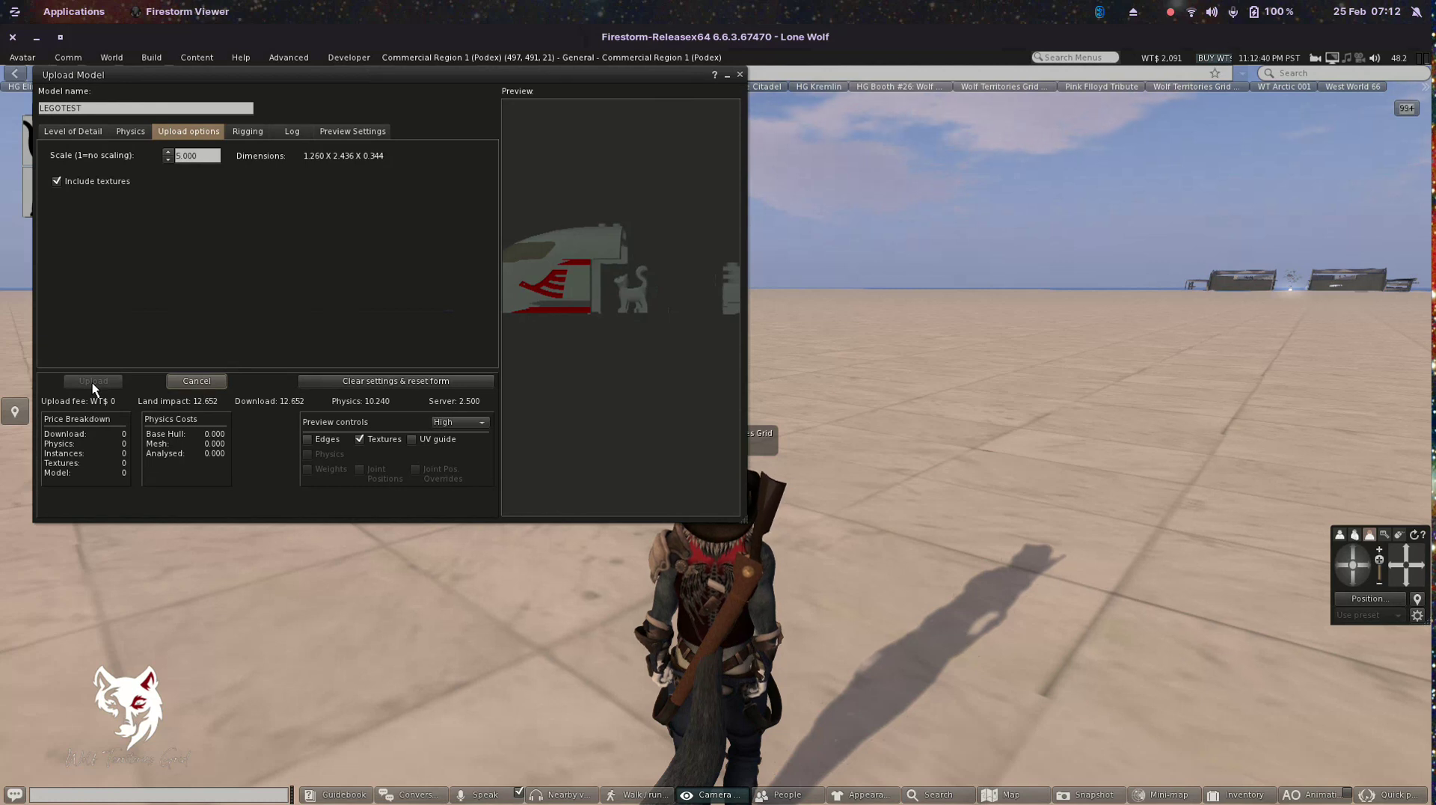
click(93, 381)
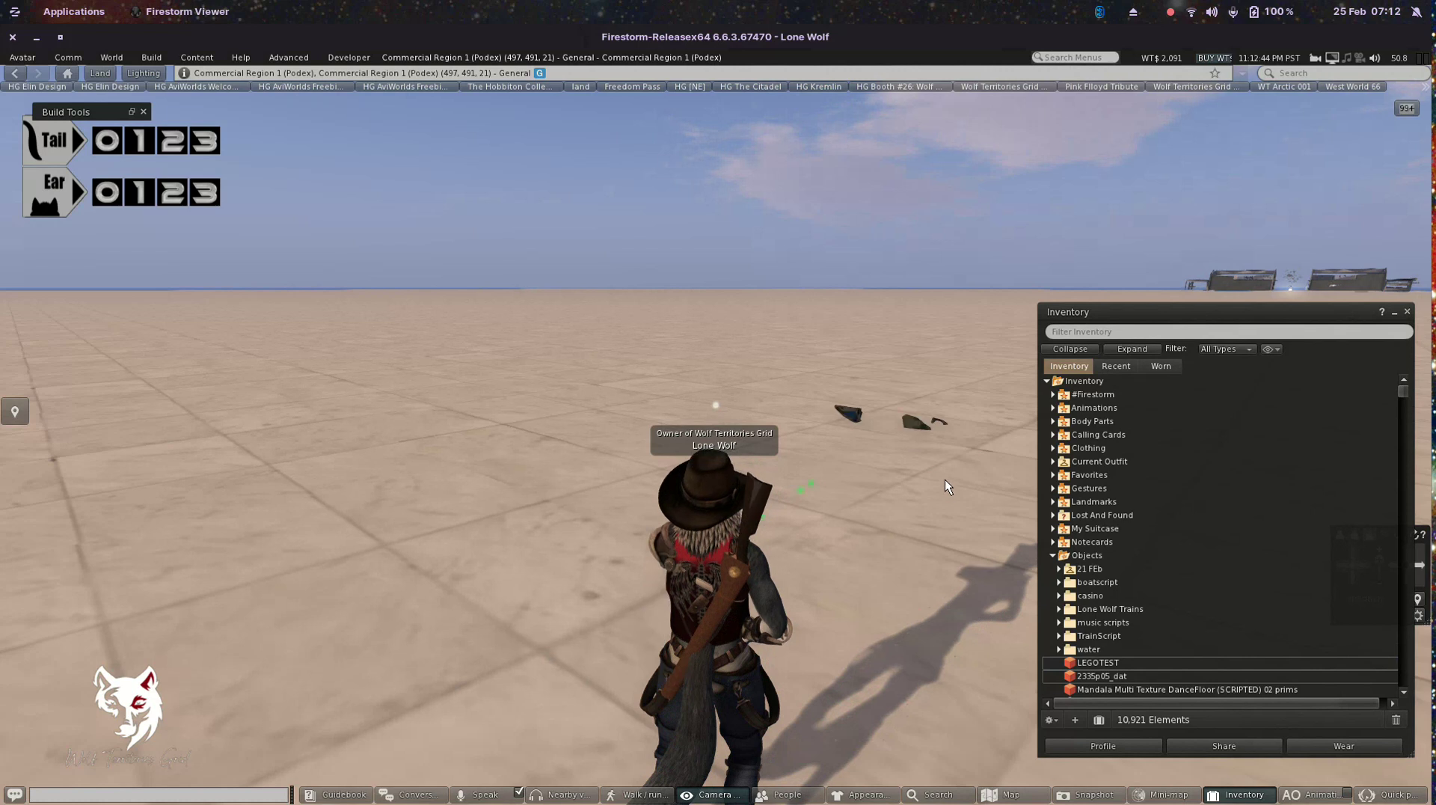
Stretch the uploaded LEGO model in the world proportionally to about 15 × 29 × 4.1 m
right_click(914, 416)
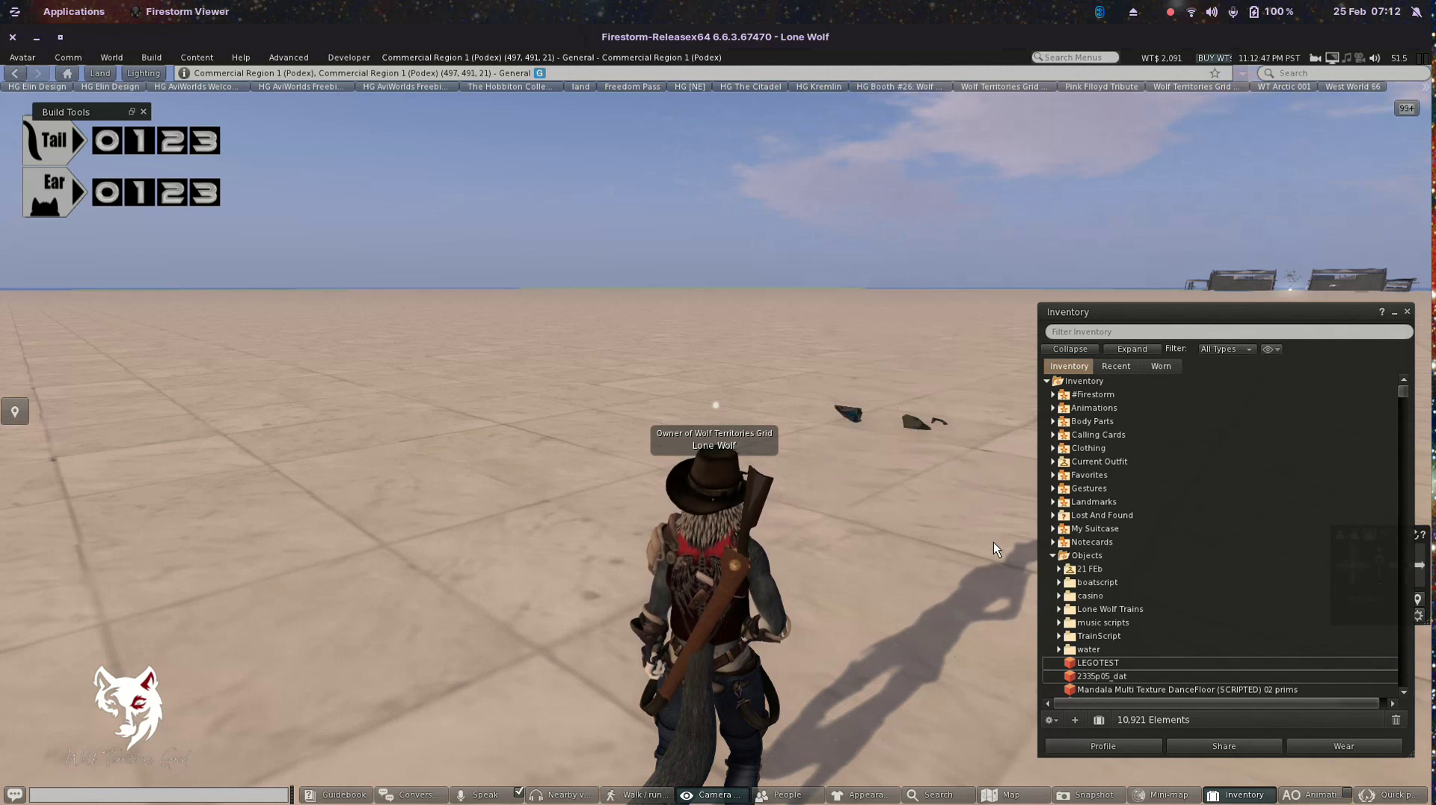
right_click(920, 423)
click(940, 442)
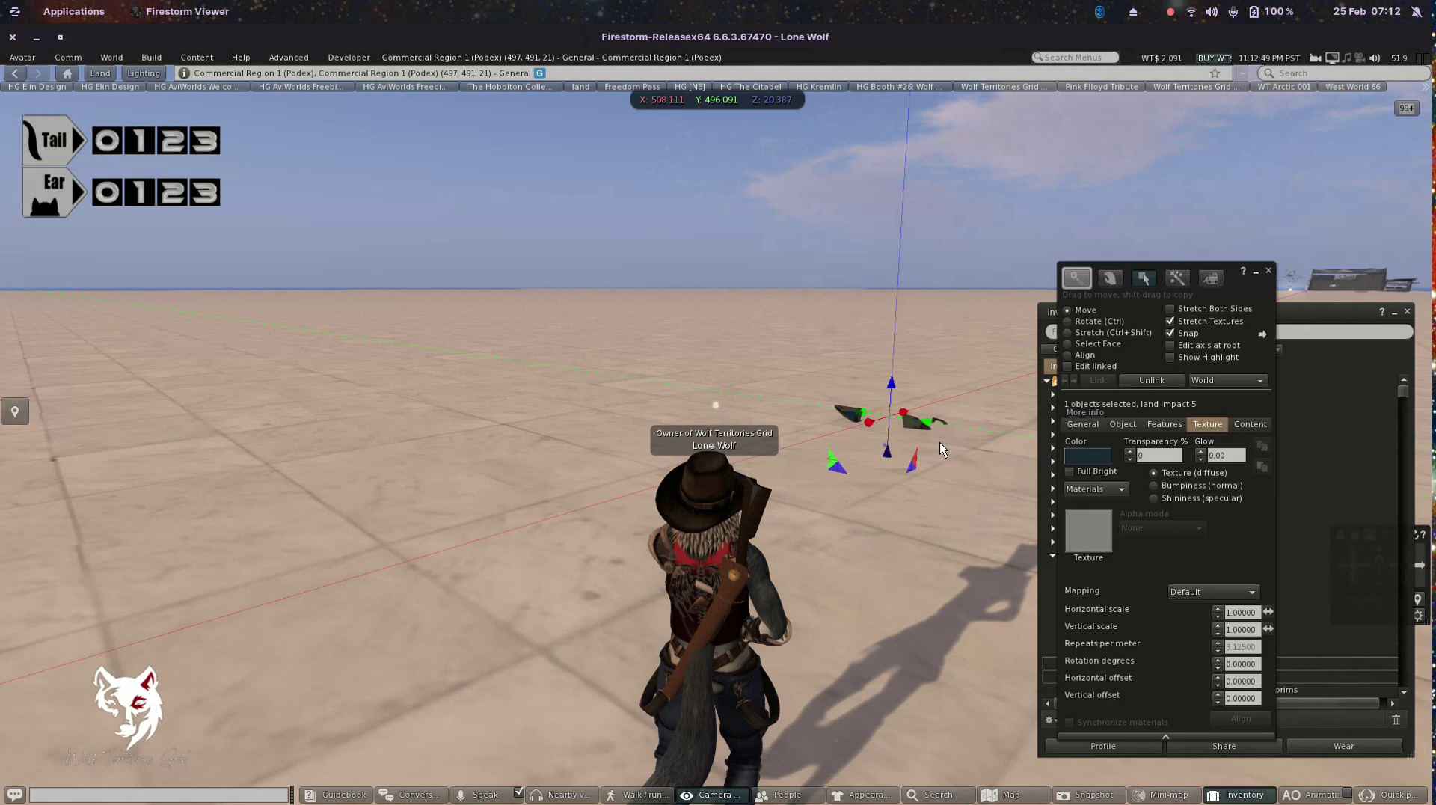
click(1070, 333)
drag(830, 407, 0, 485)
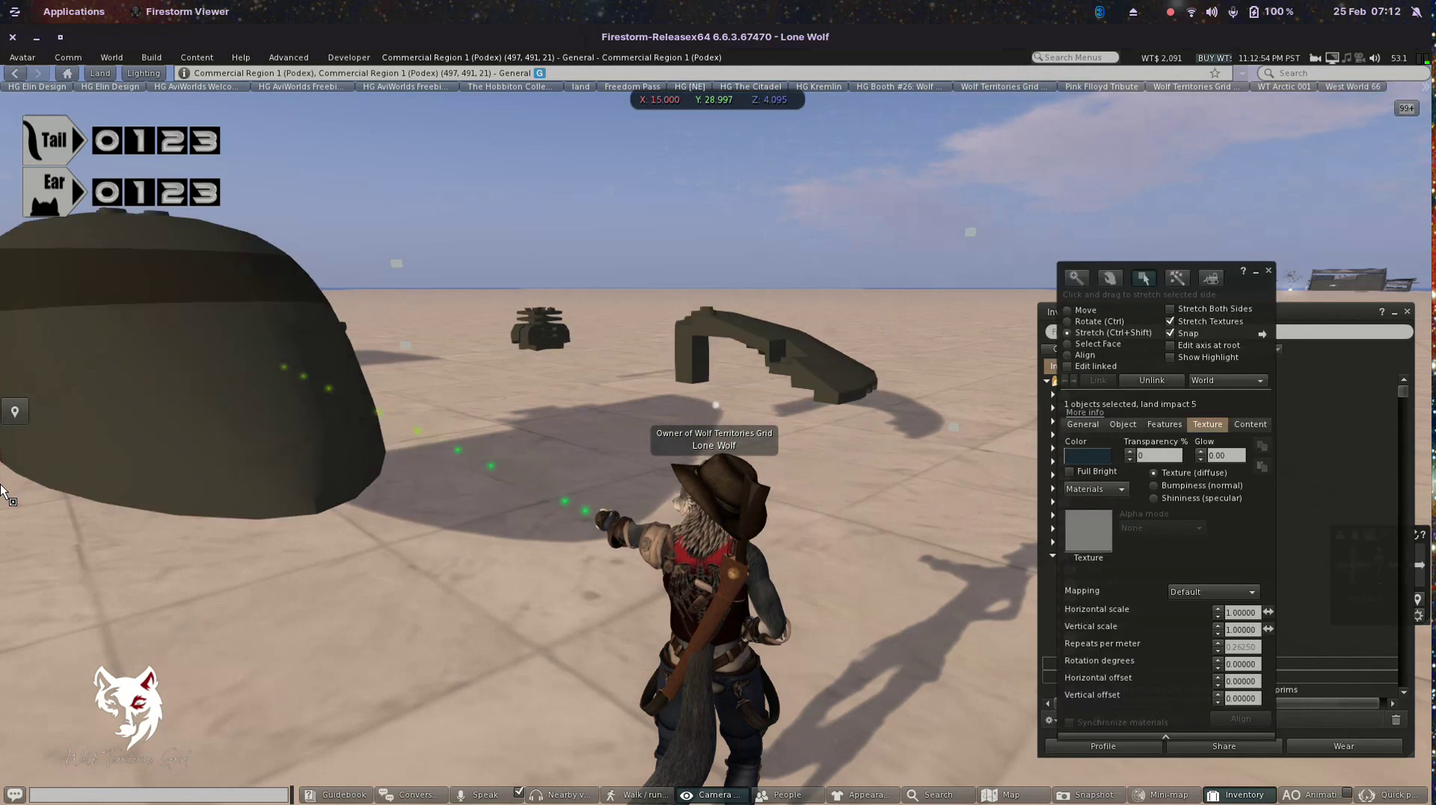
key(Escape)
Walk the avatar around the enlarged LEGO parts to examine the nose section, cat, fuselage and studded piece
key(Right)
key(shift+Left)
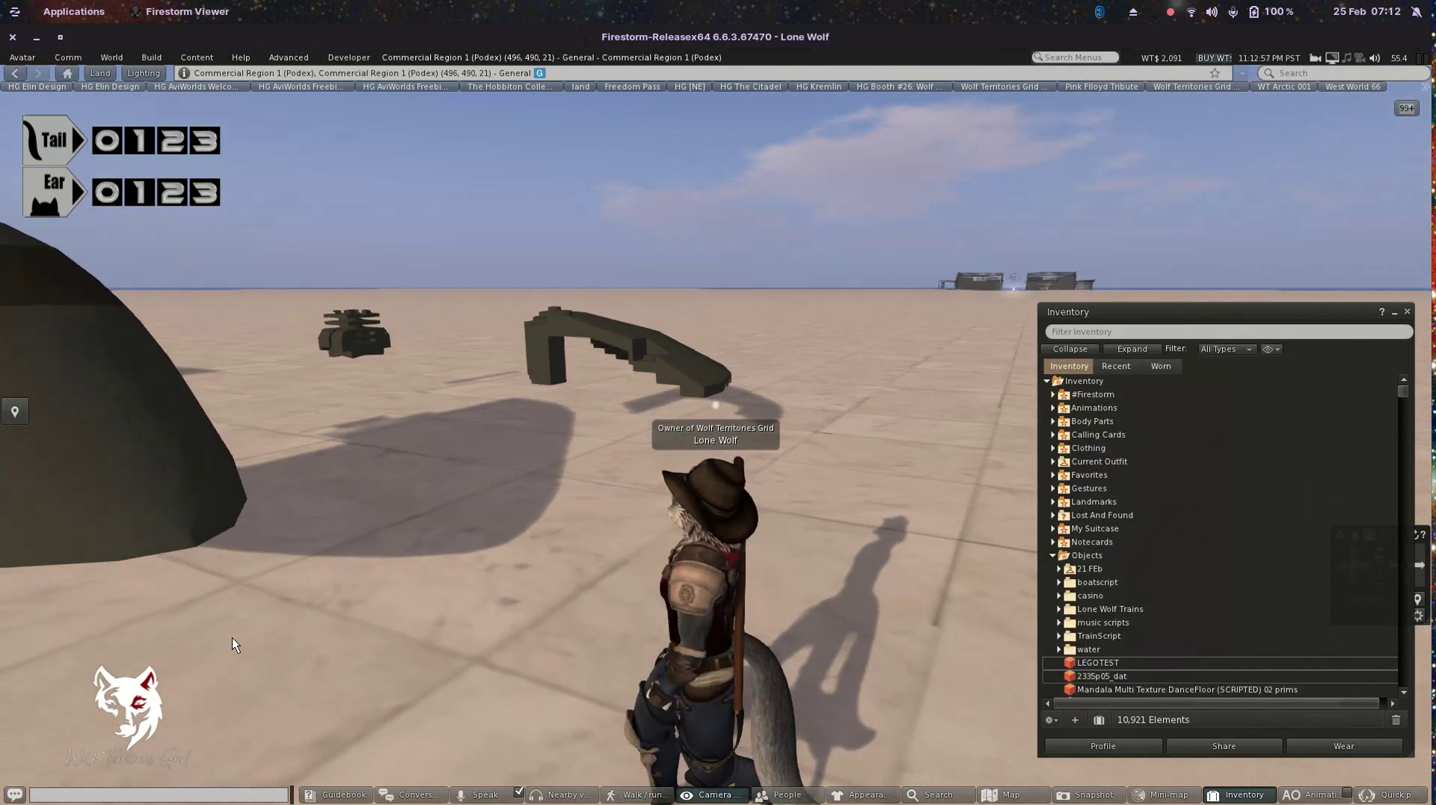
key(Left)
key(Up)
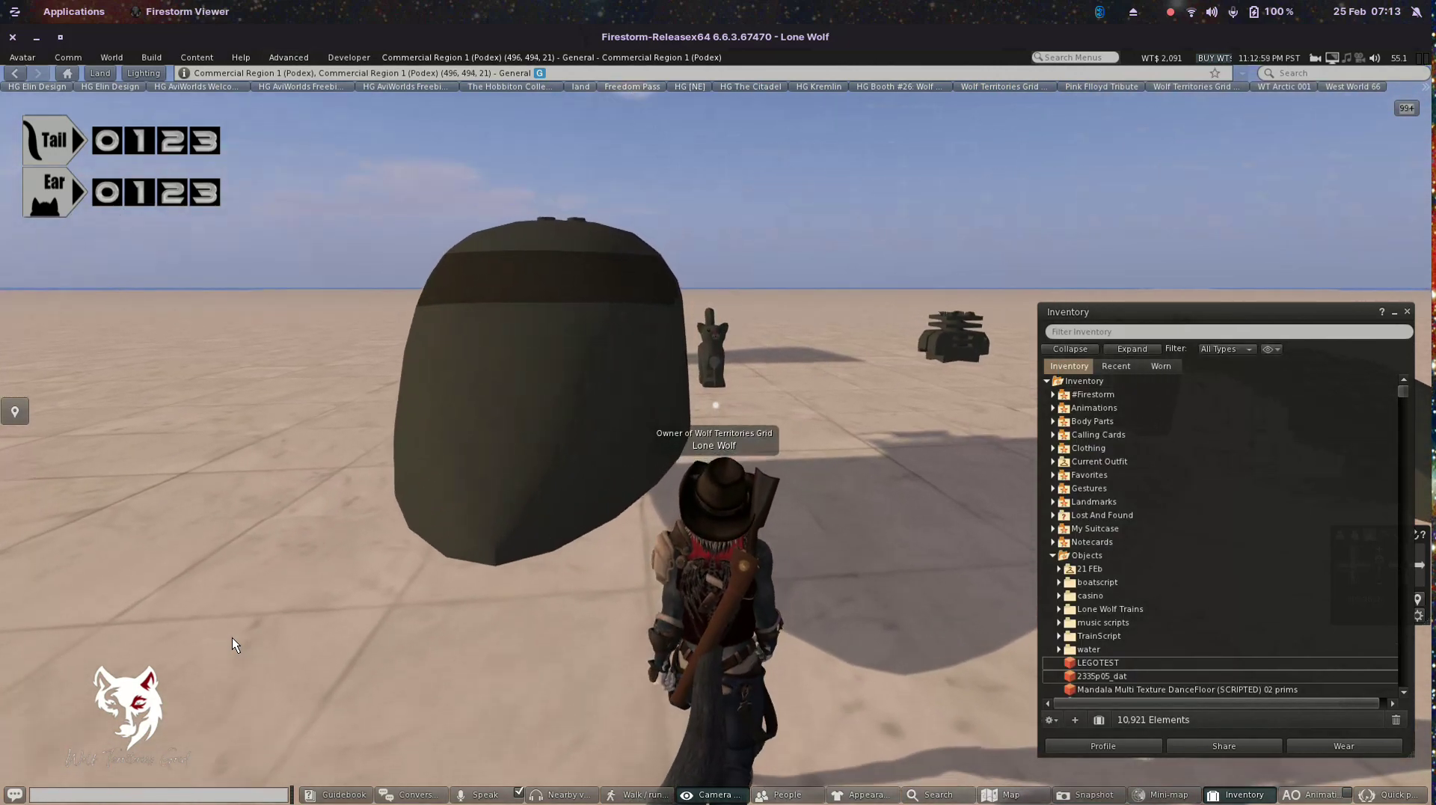
key(Up)
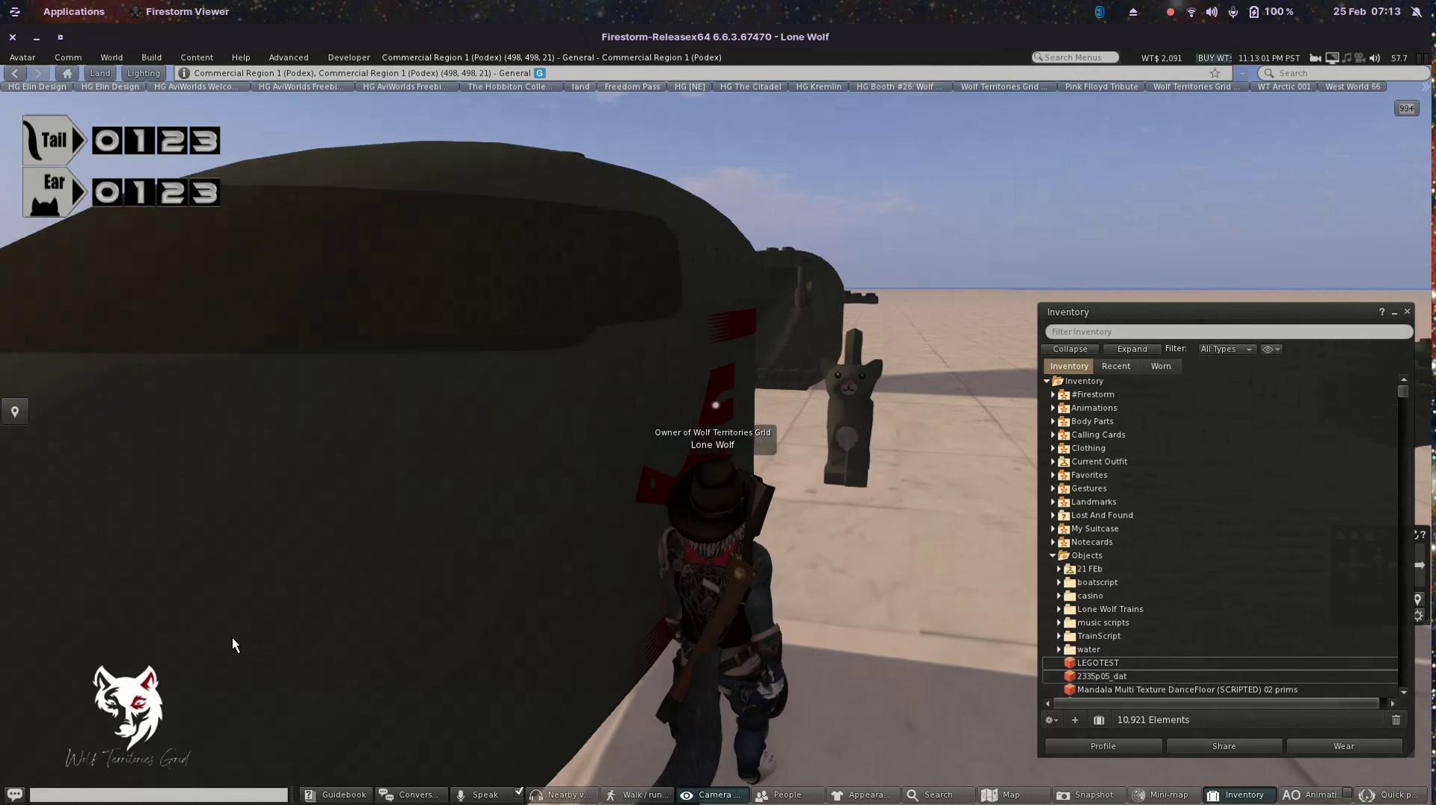
key(Up)
key(Left)
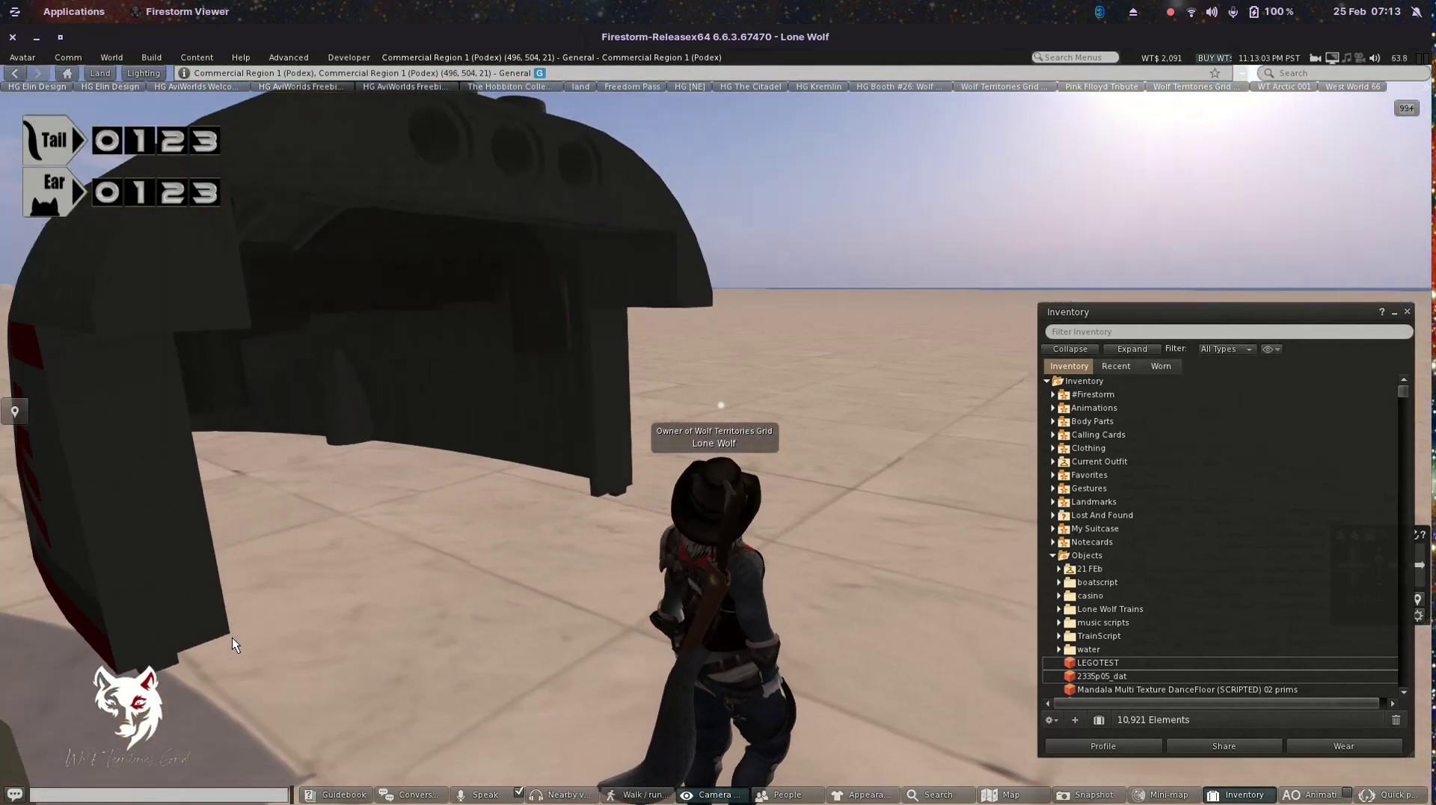
key(Left)
key(Up)
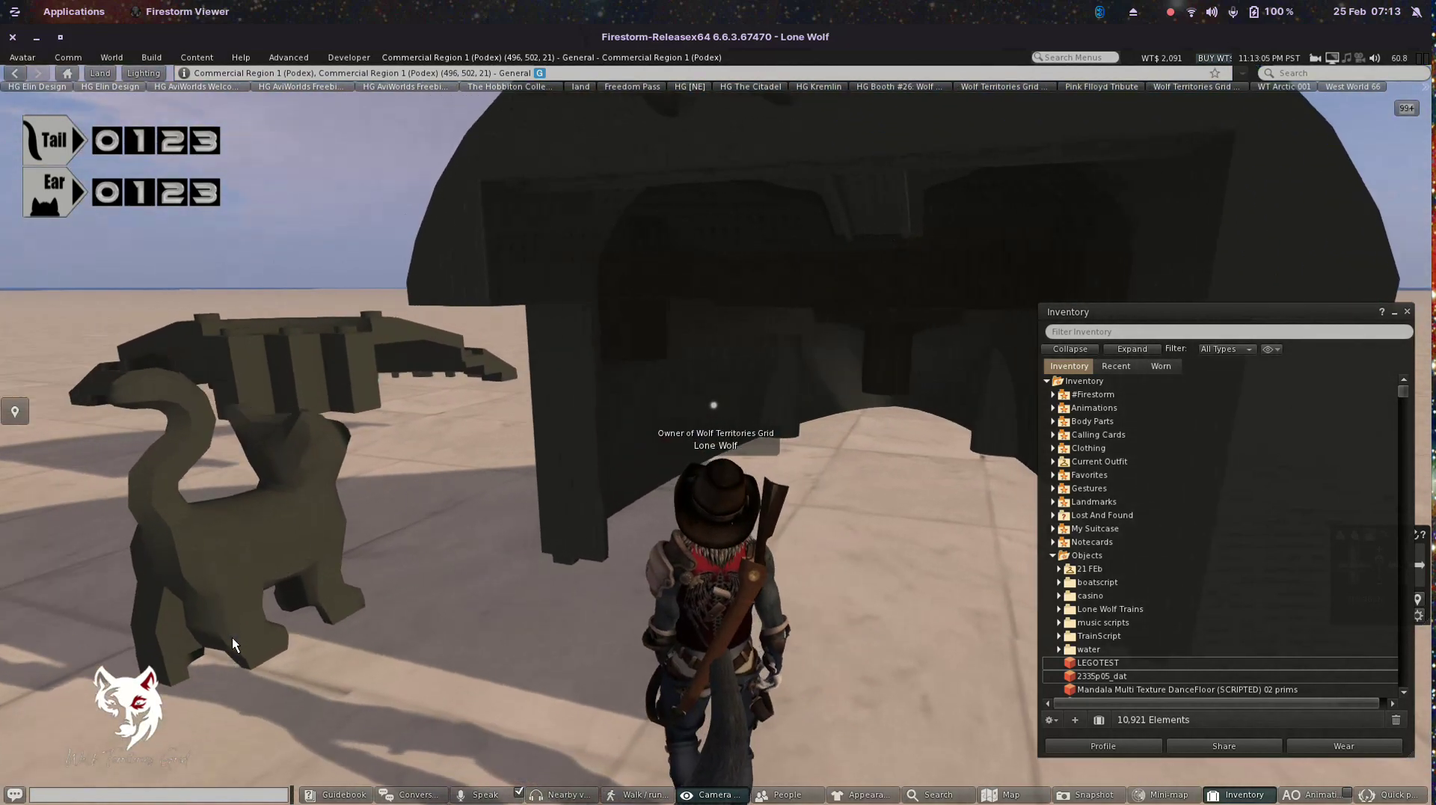
key(Left)
key(Up)
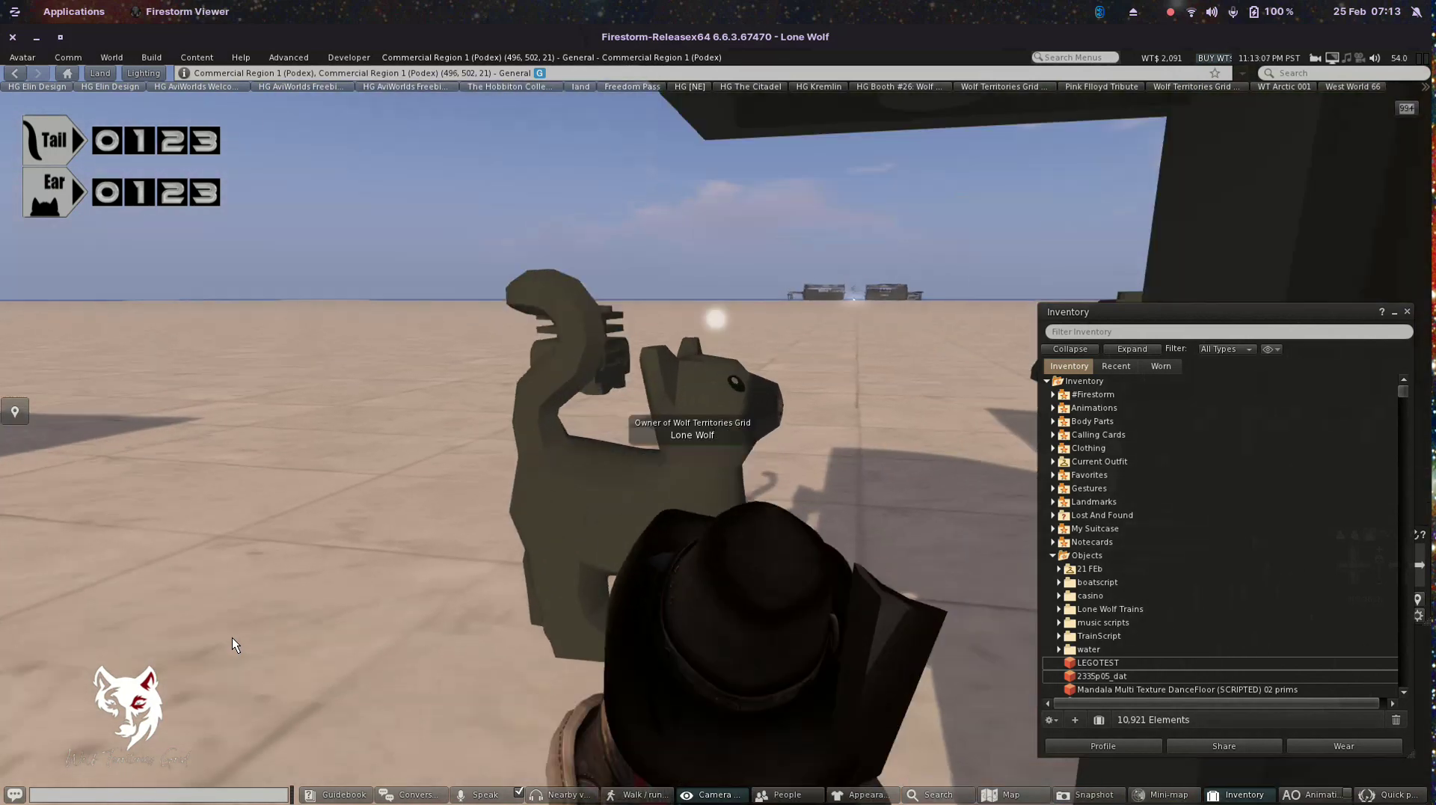
key(Right)
key(Up)
key(Left)
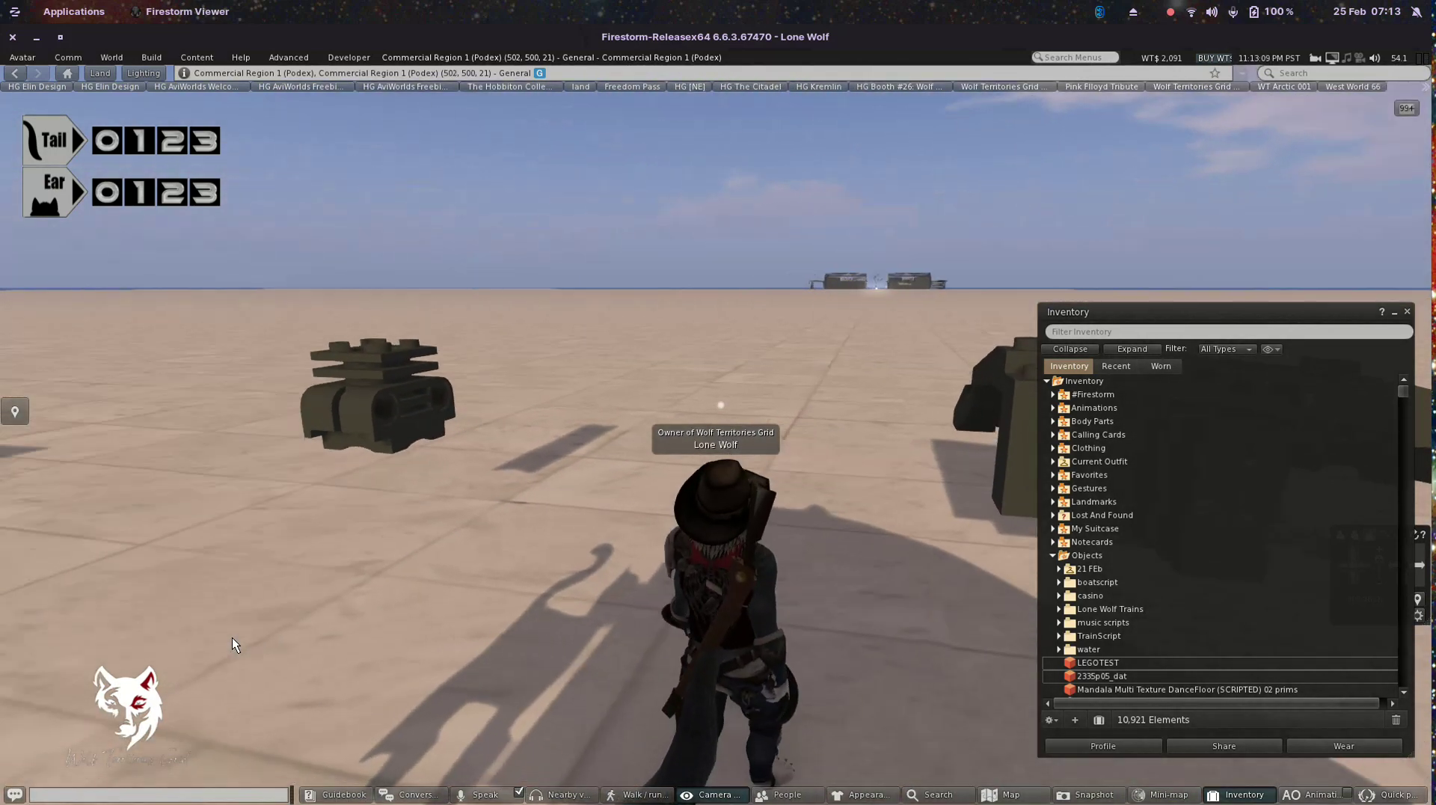
key(Left)
key(Up)
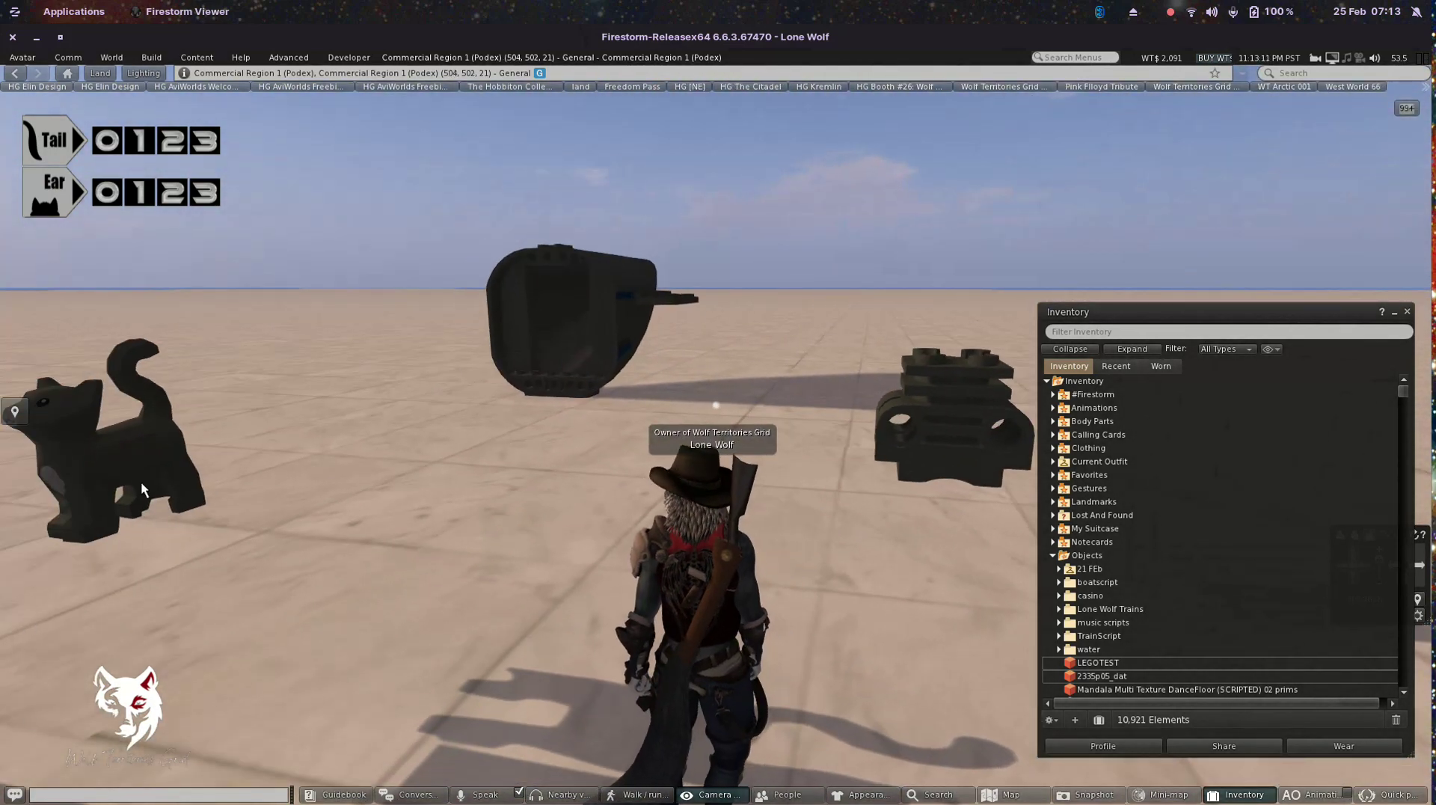
Unlink the linked LEGO model so that its parts become separate objects
right_click(556, 283)
click(589, 308)
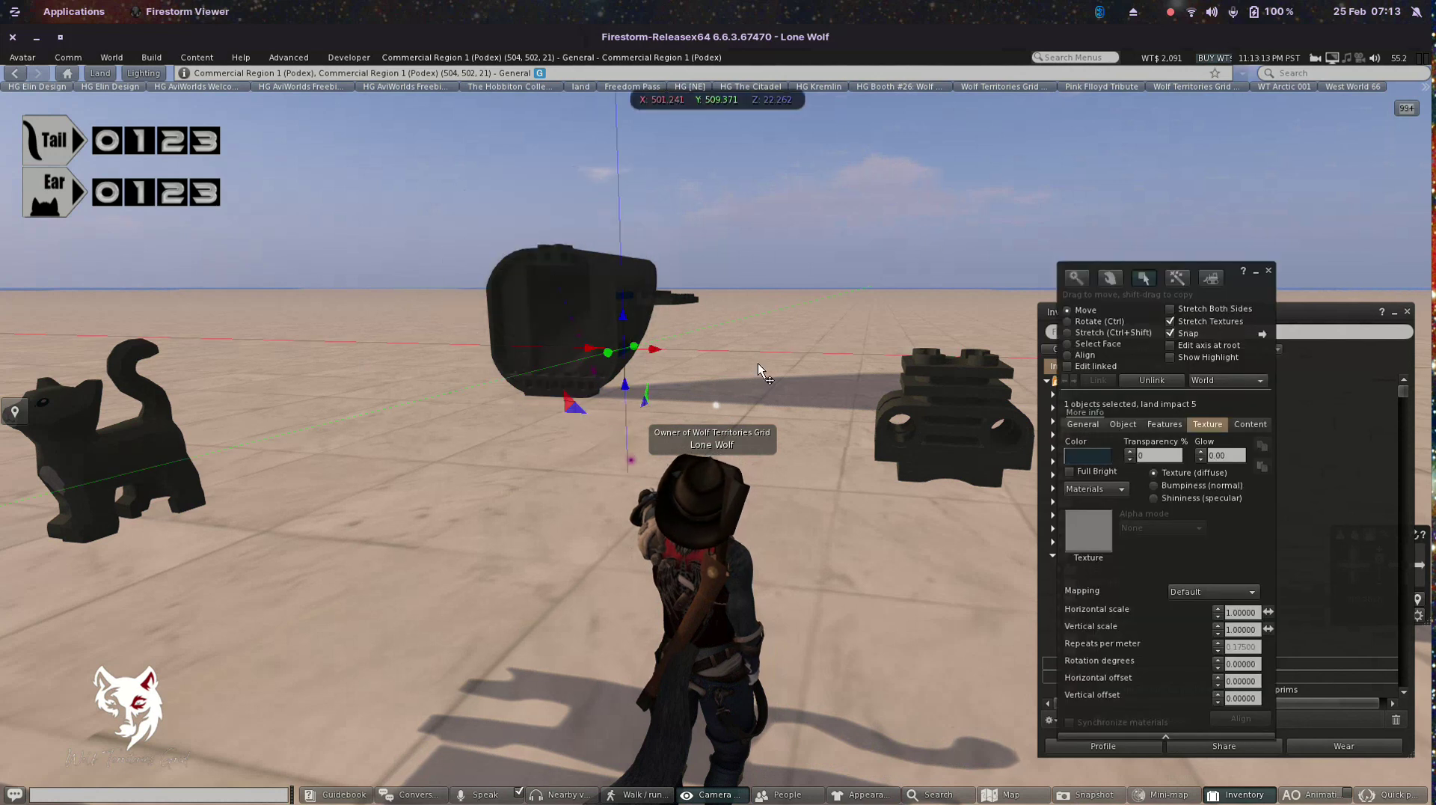
click(1109, 428)
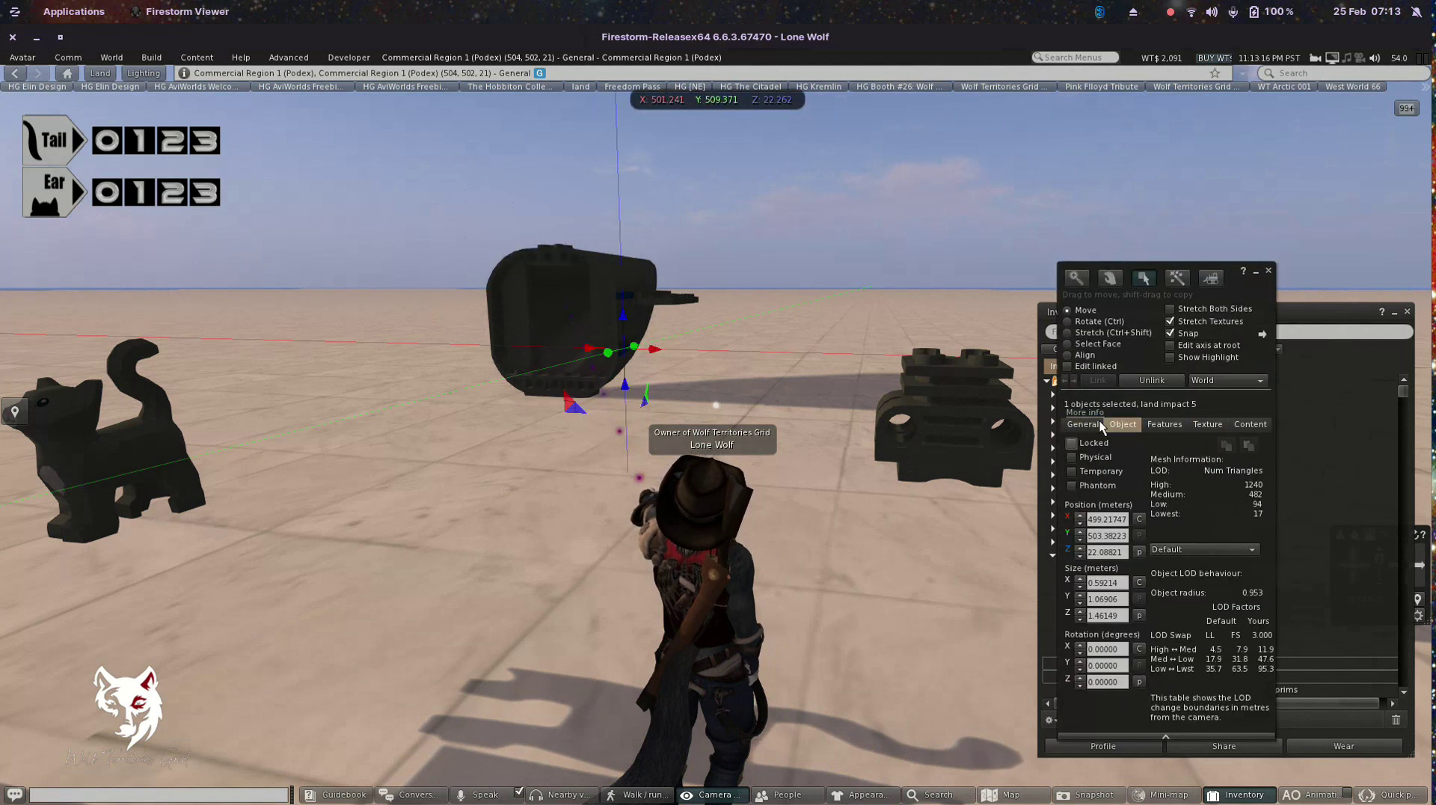
click(1152, 380)
click(697, 471)
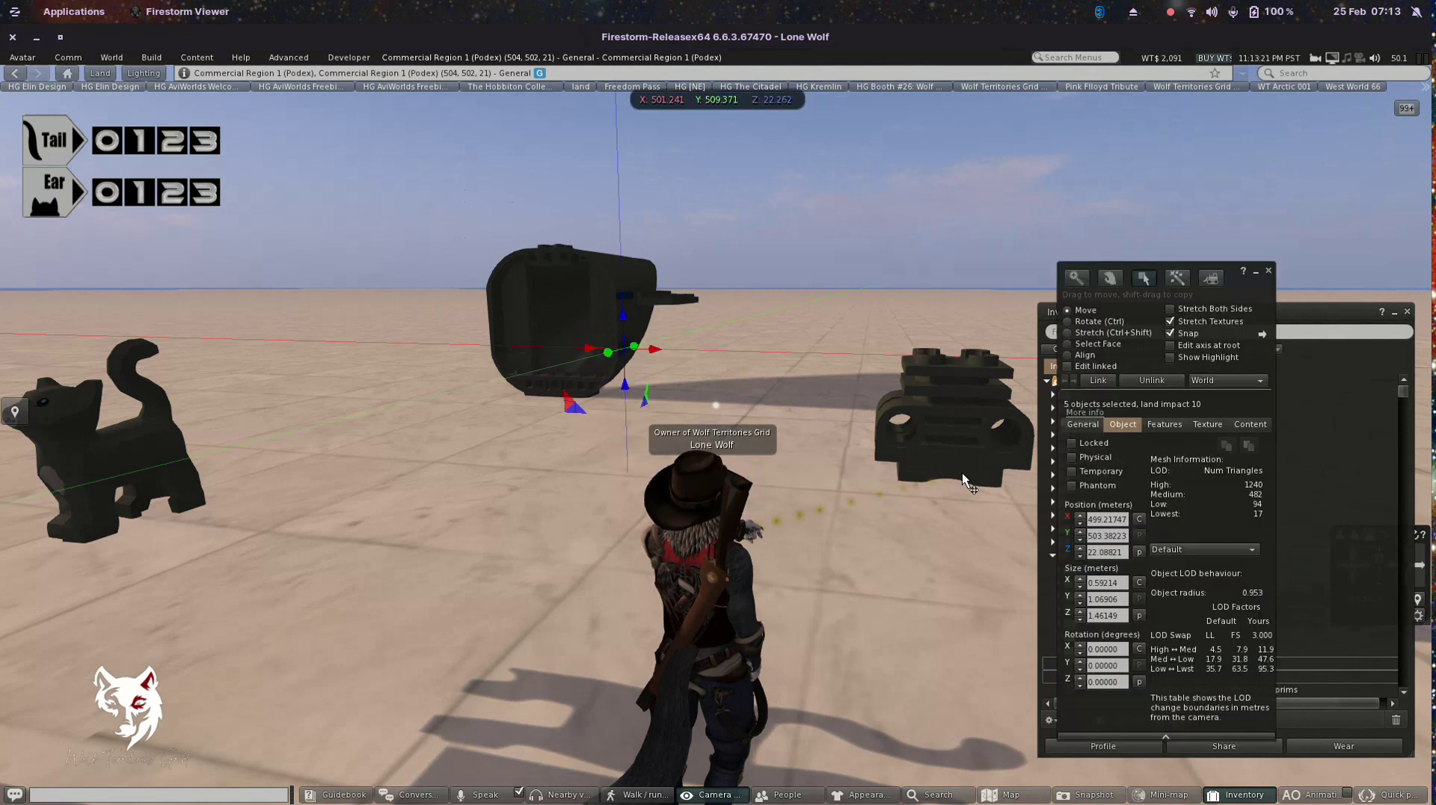
key(Escape)
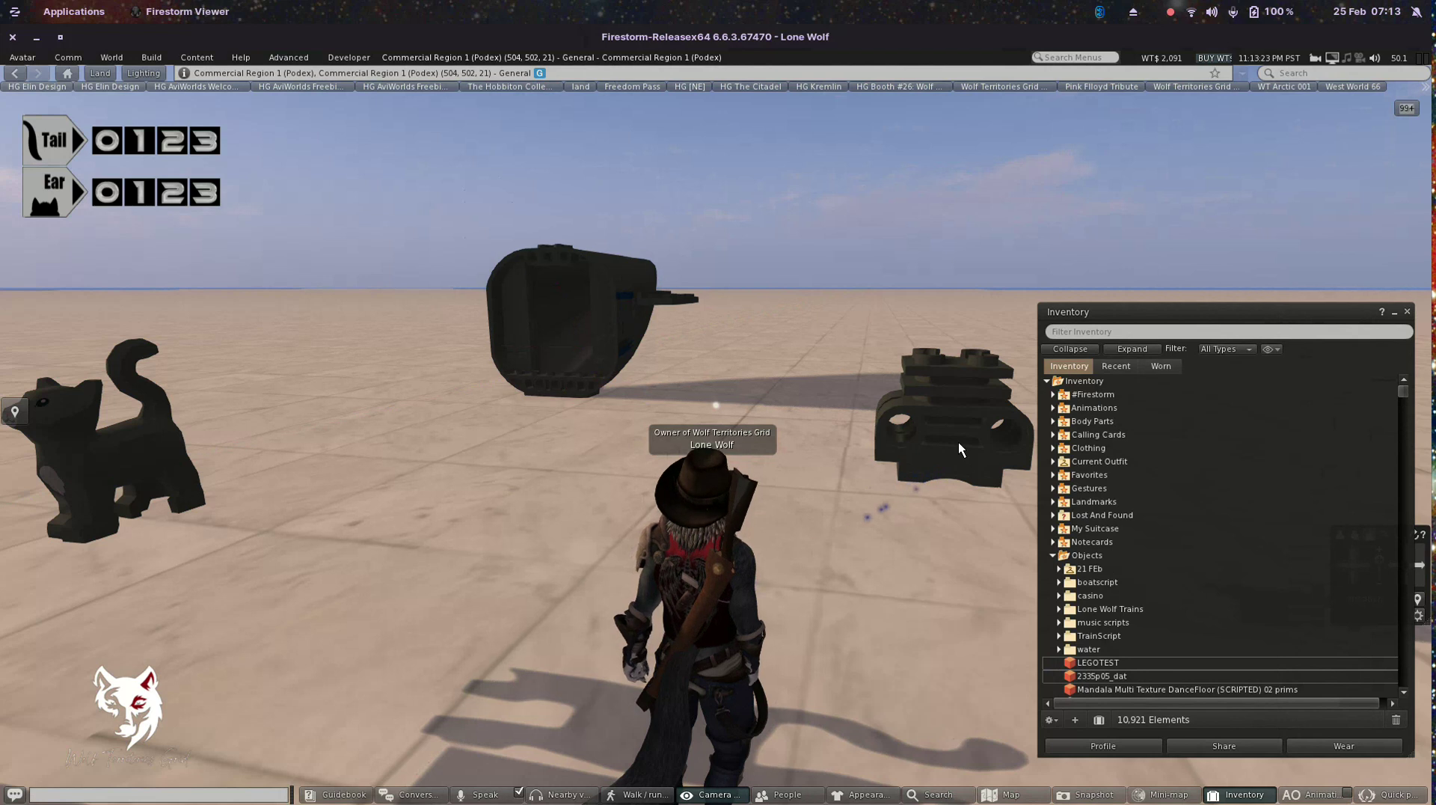
Move the small studded piece along the X axis and the hollow fuselage along Y to about 511.9
right_click(958, 441)
click(1012, 494)
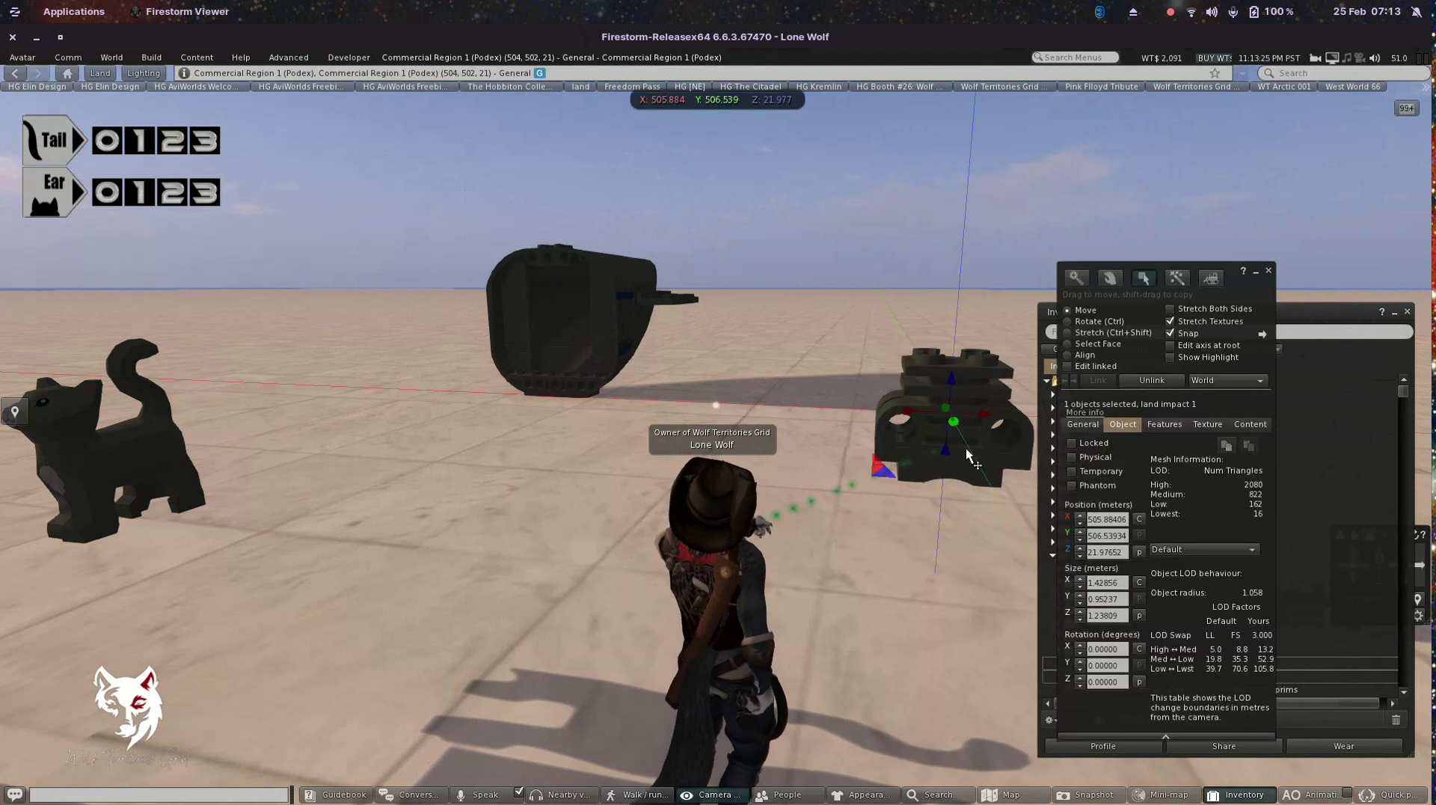
drag(915, 408, 721, 386)
click(561, 323)
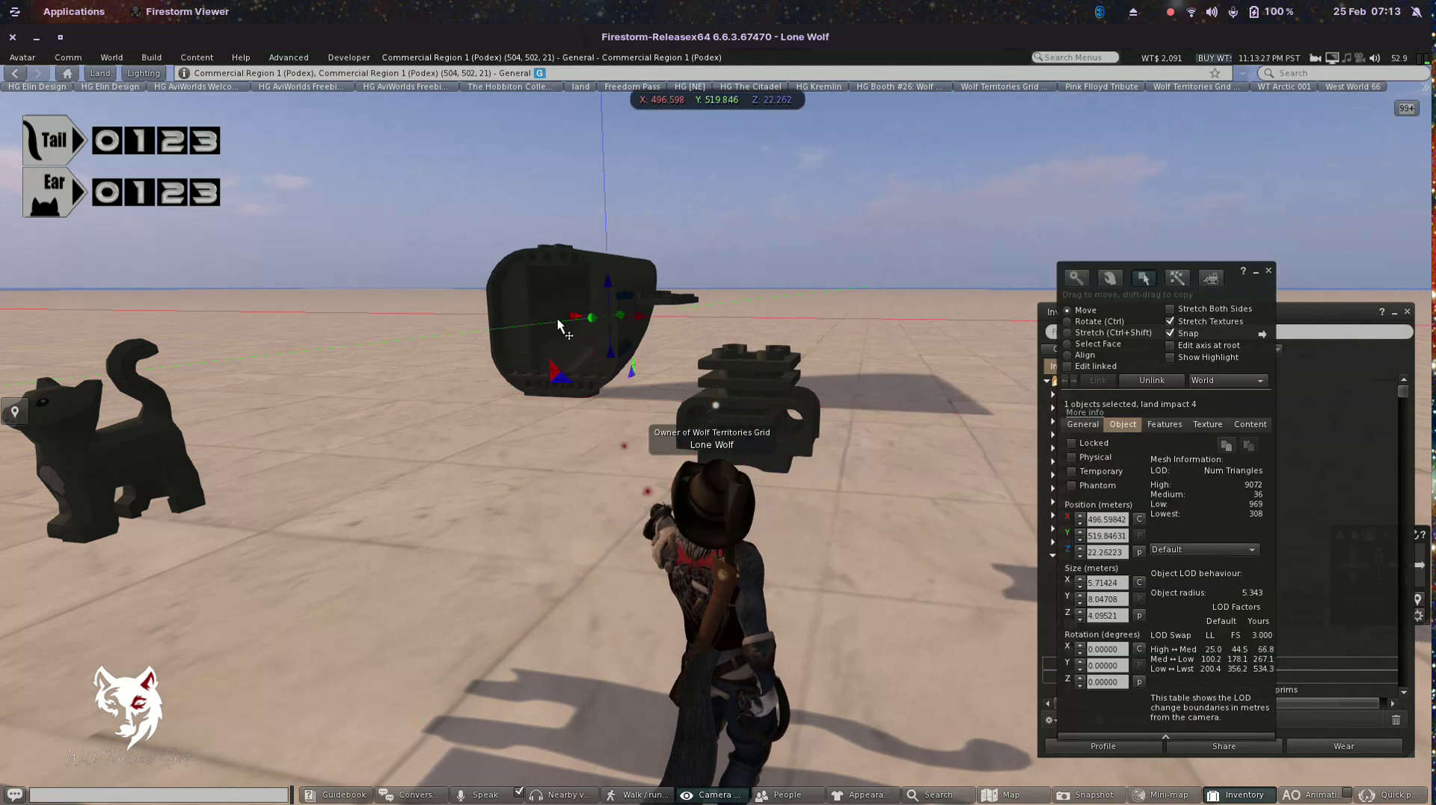
drag(600, 319, 446, 343)
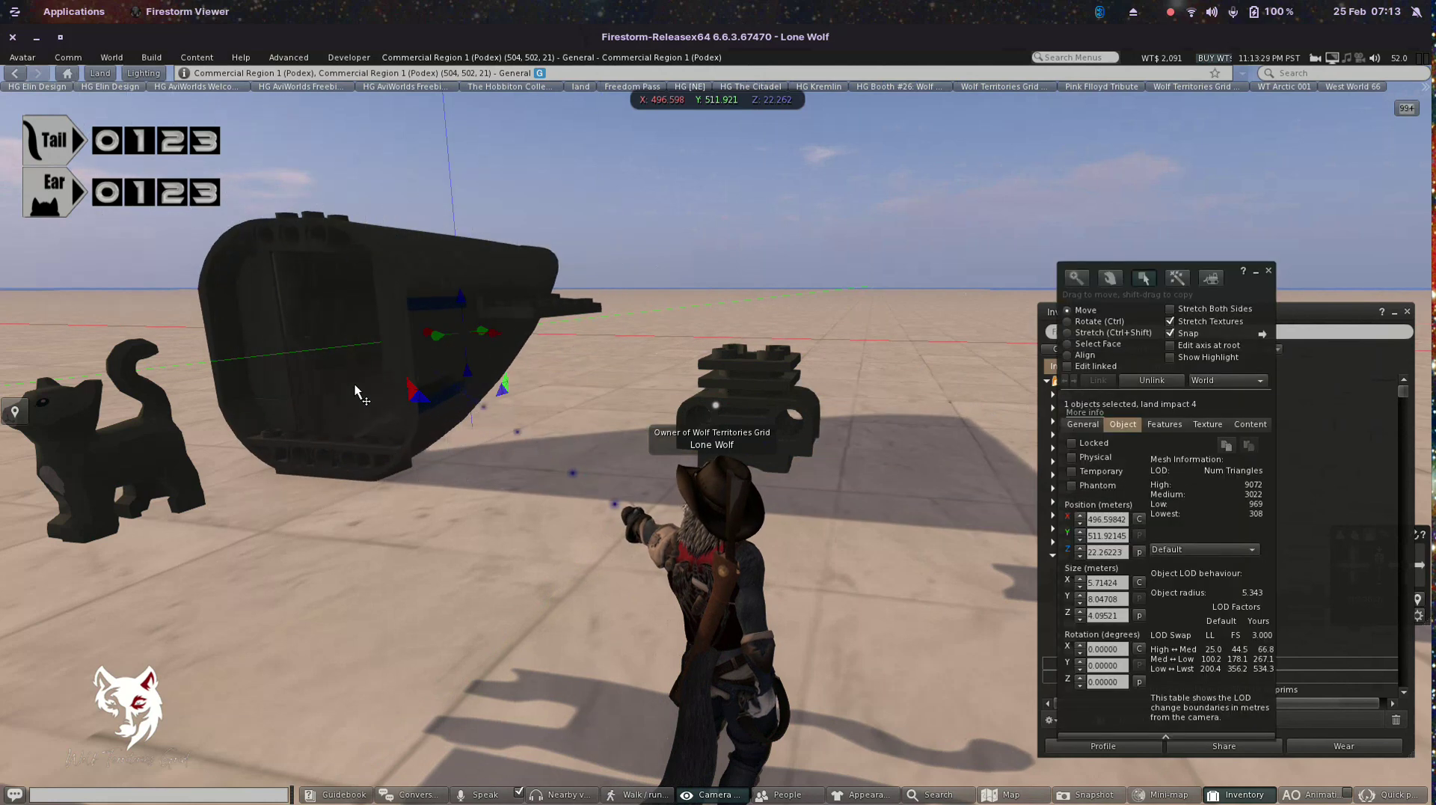
click(188, 438)
Set the color of the nose section with the red bird logo to white (255, 255, 255)
key(Down)
key(Left)
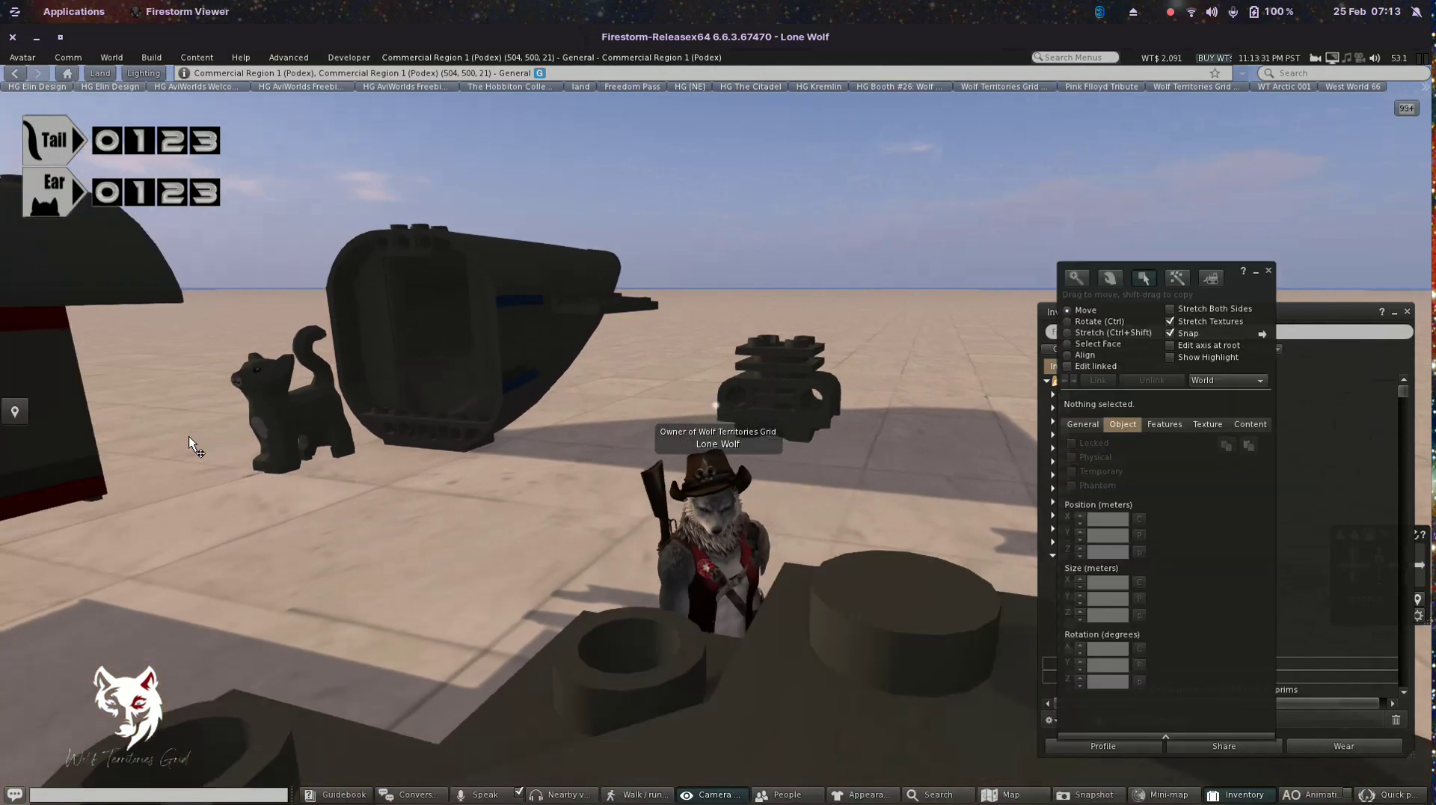
click(188, 438)
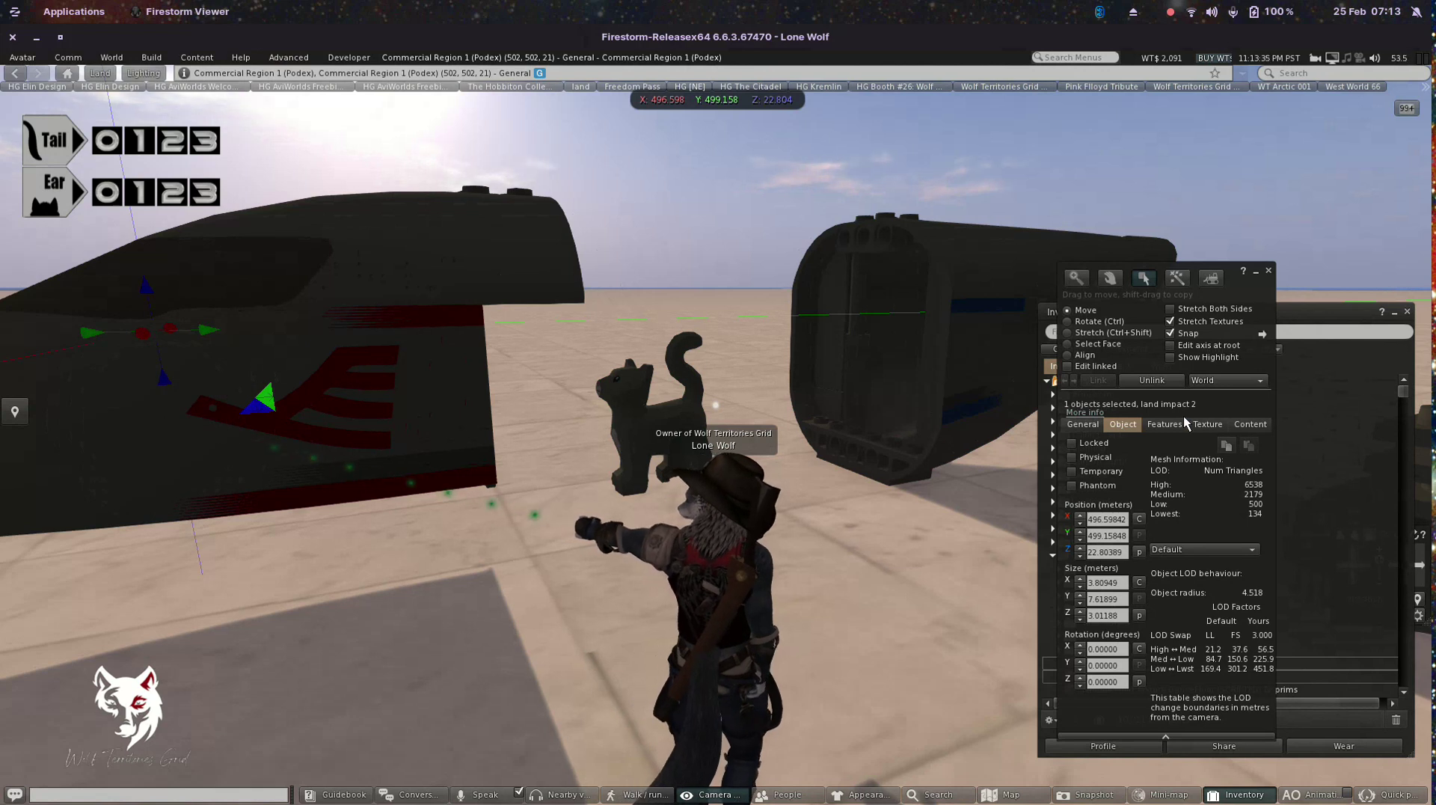
click(1213, 425)
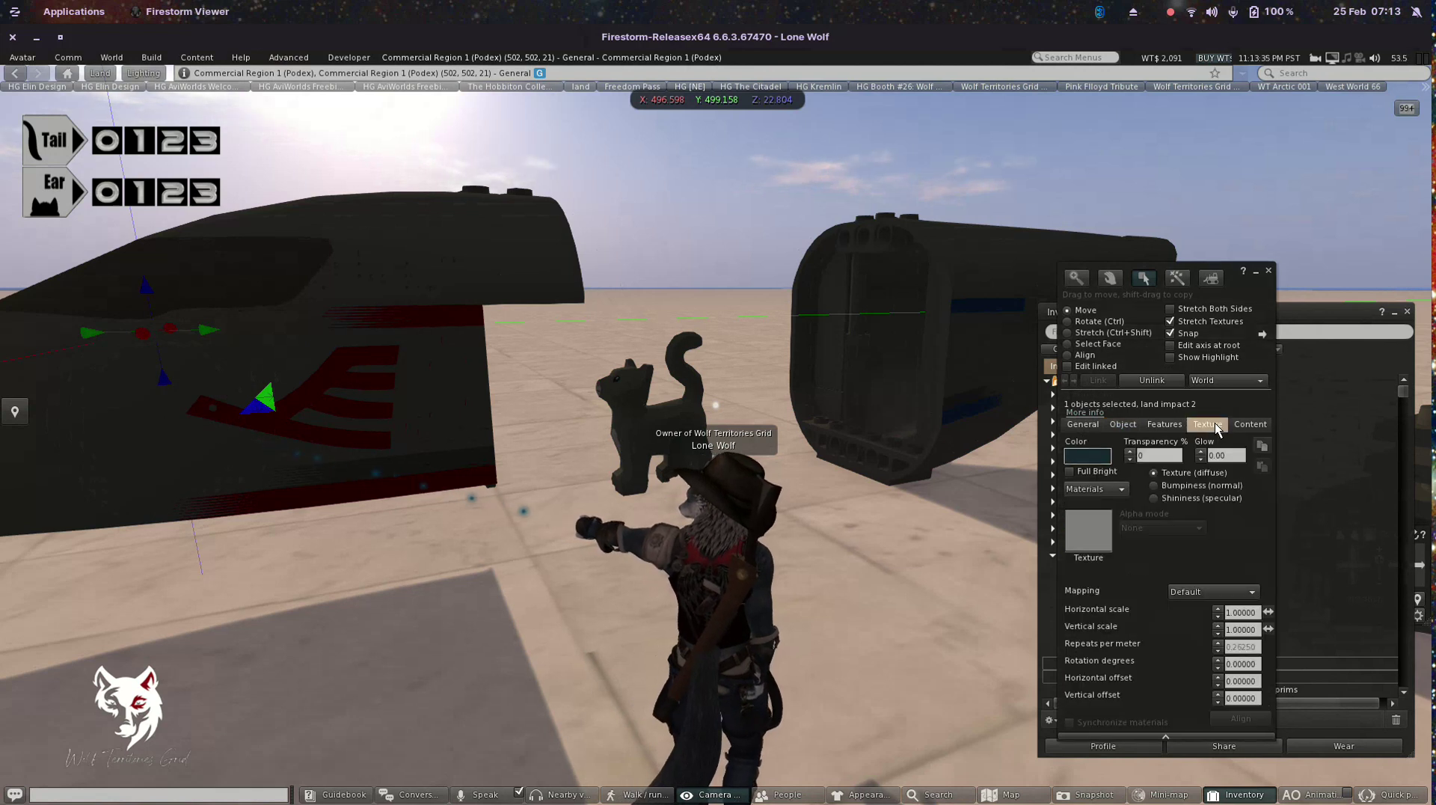
click(1091, 456)
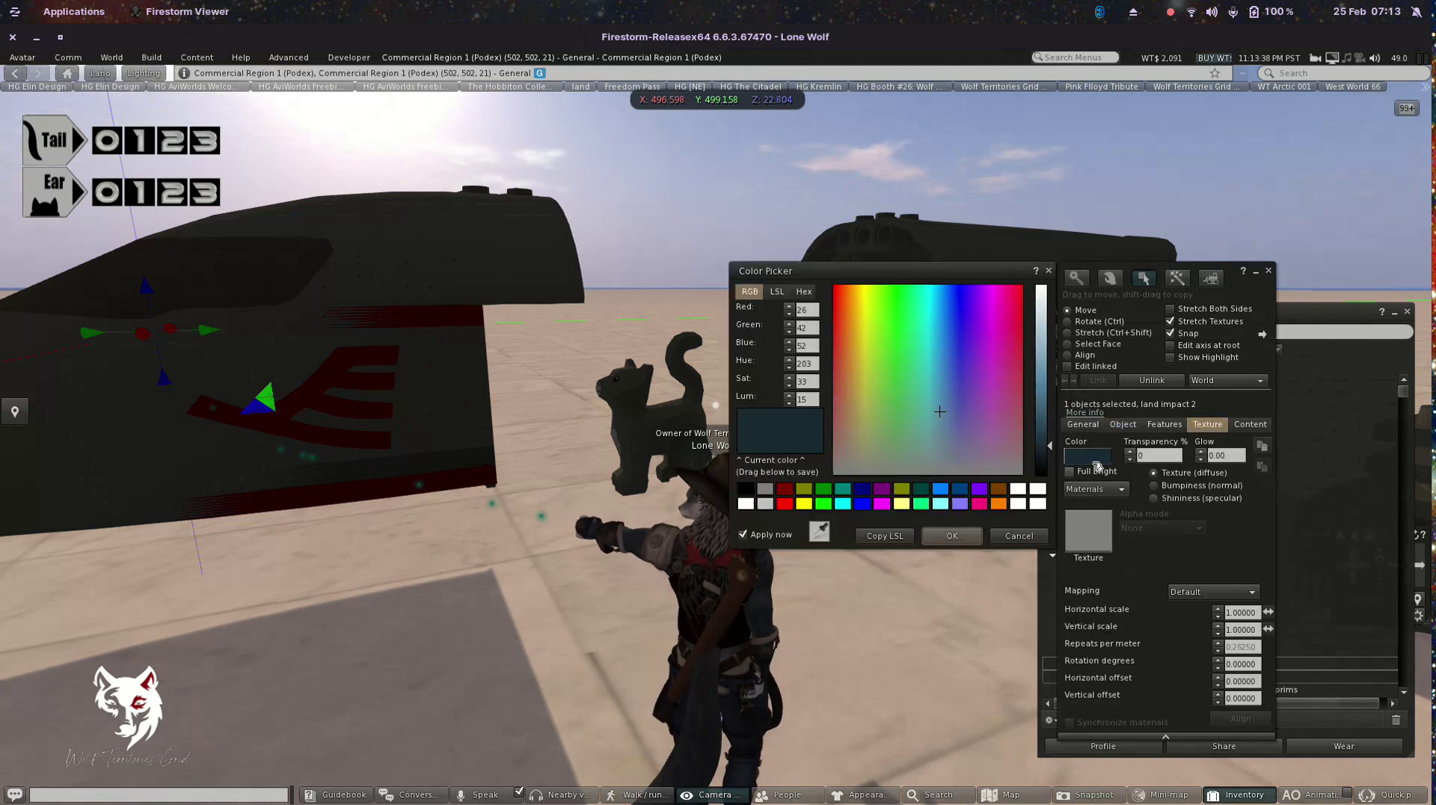
click(1038, 503)
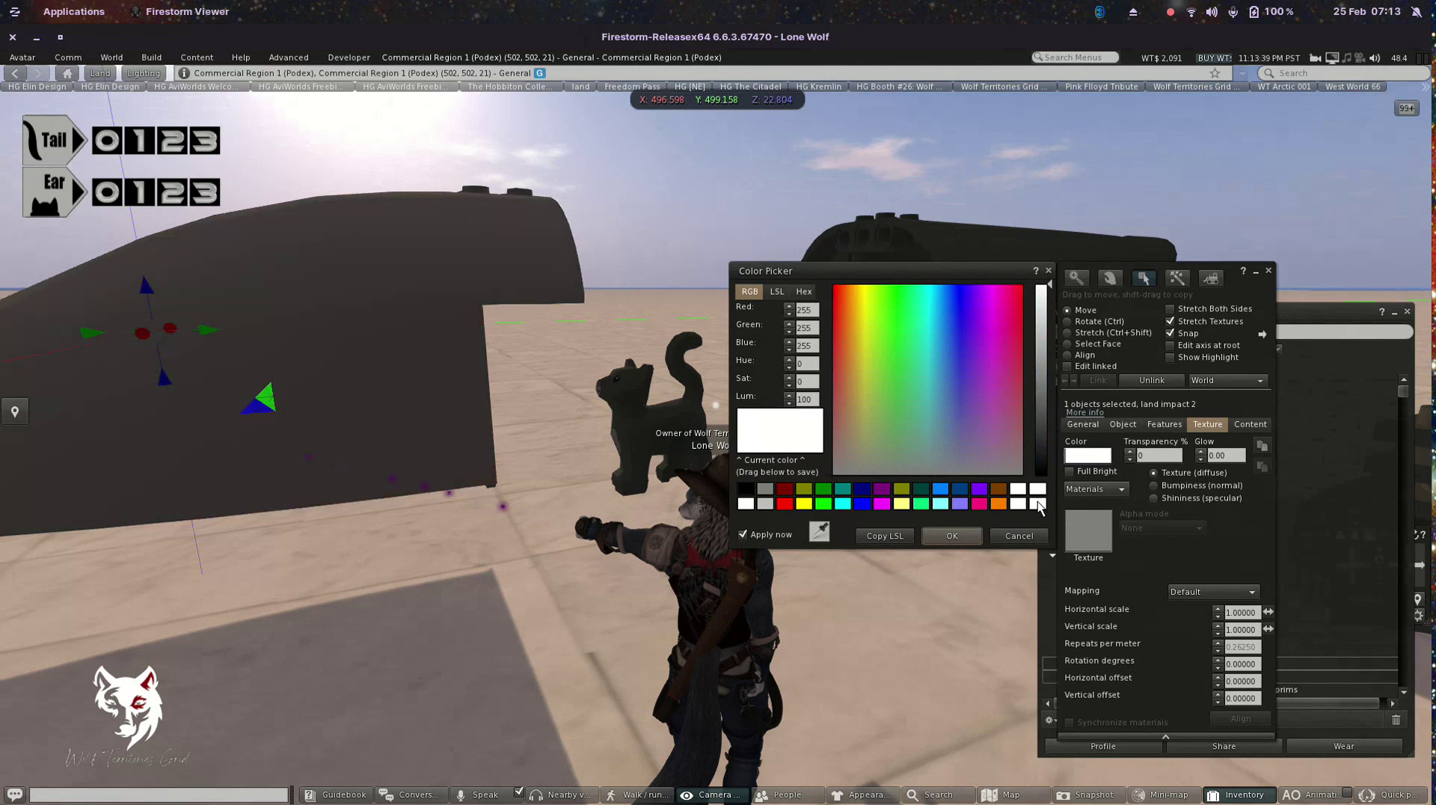
click(956, 538)
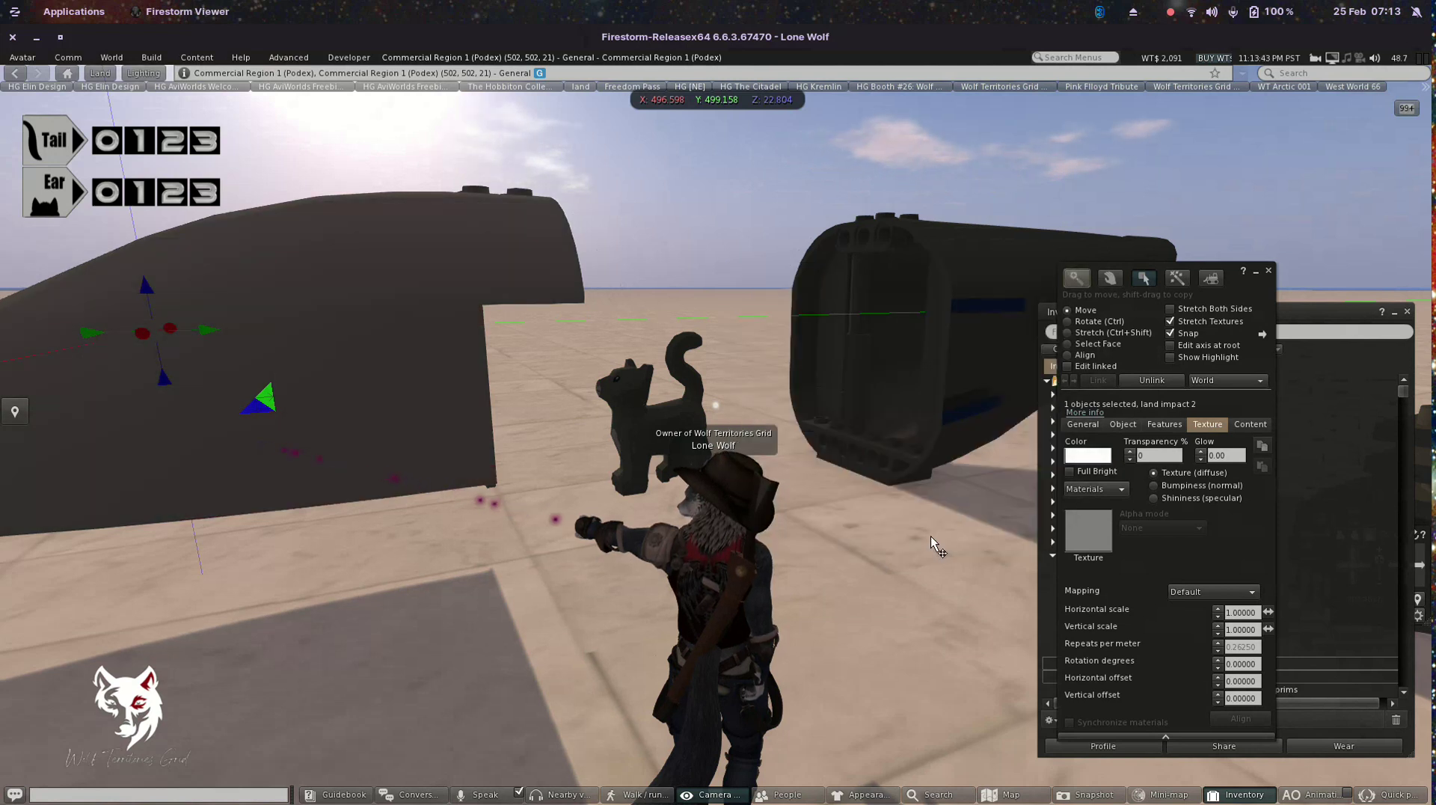
Apply the Blank texture to the whole nose section
scroll(930, 535, down, 2)
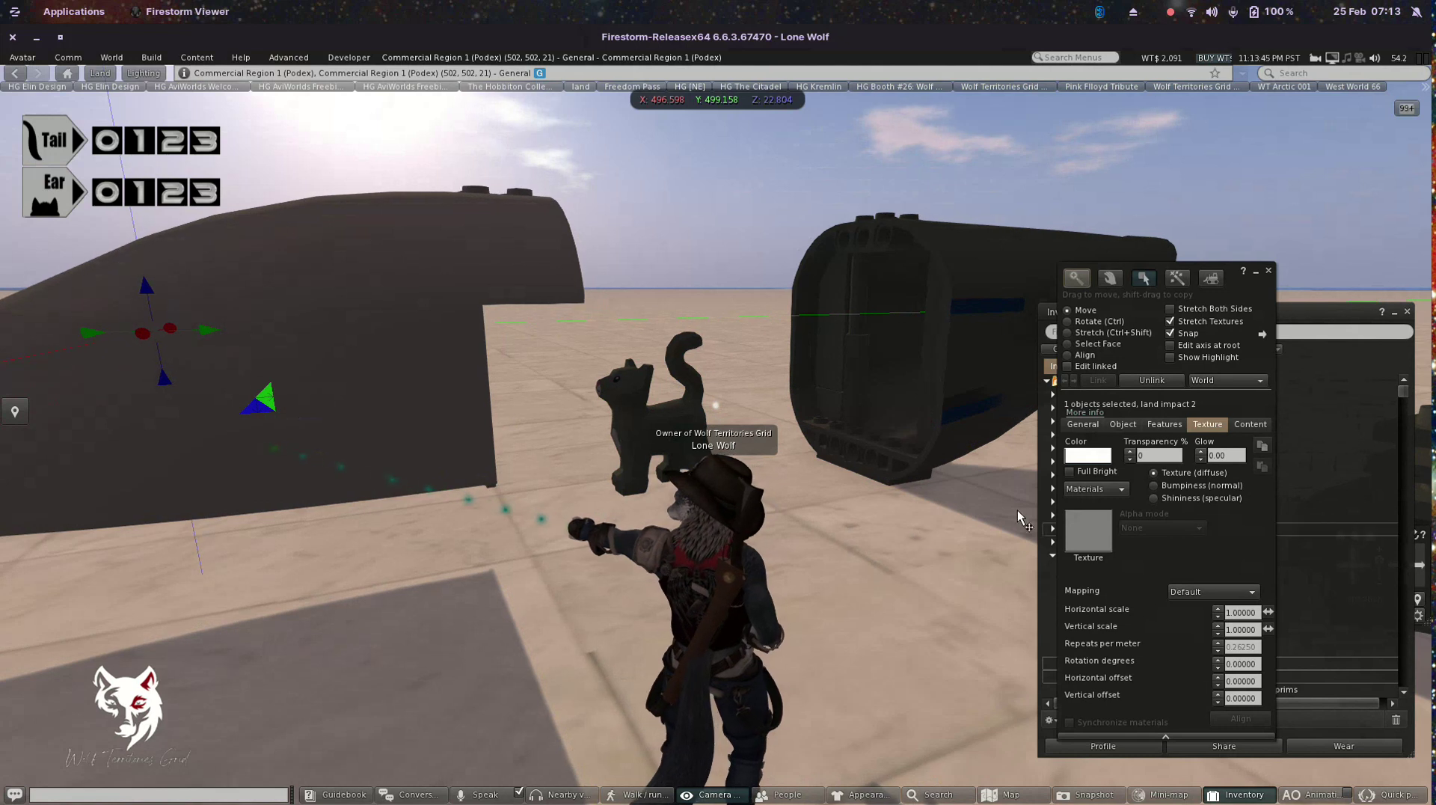
click(1089, 531)
click(848, 448)
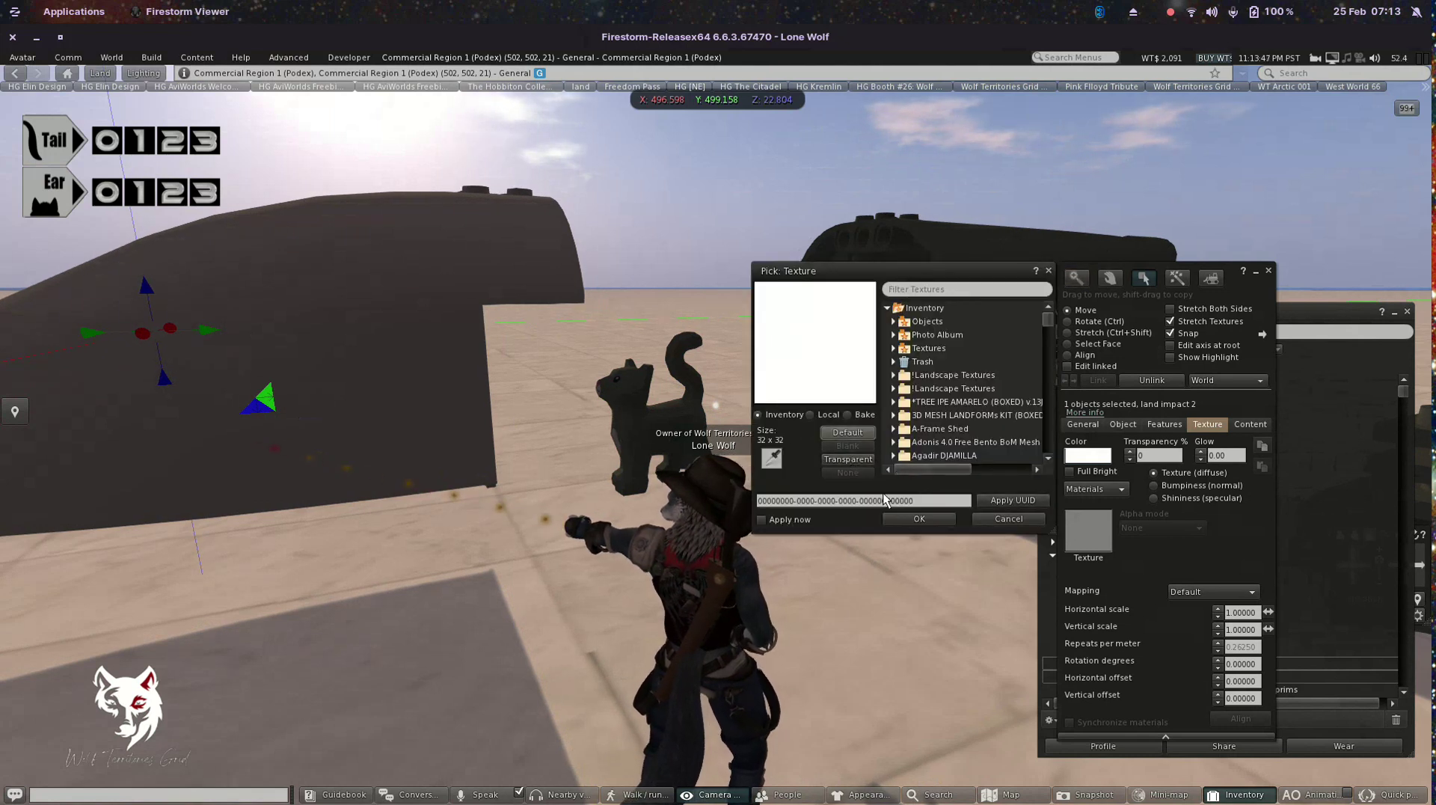
click(901, 513)
click(901, 514)
Select only the bird logo and stripe face of the nose section and set its color to red (255, 0, 0)
click(1068, 344)
click(388, 431)
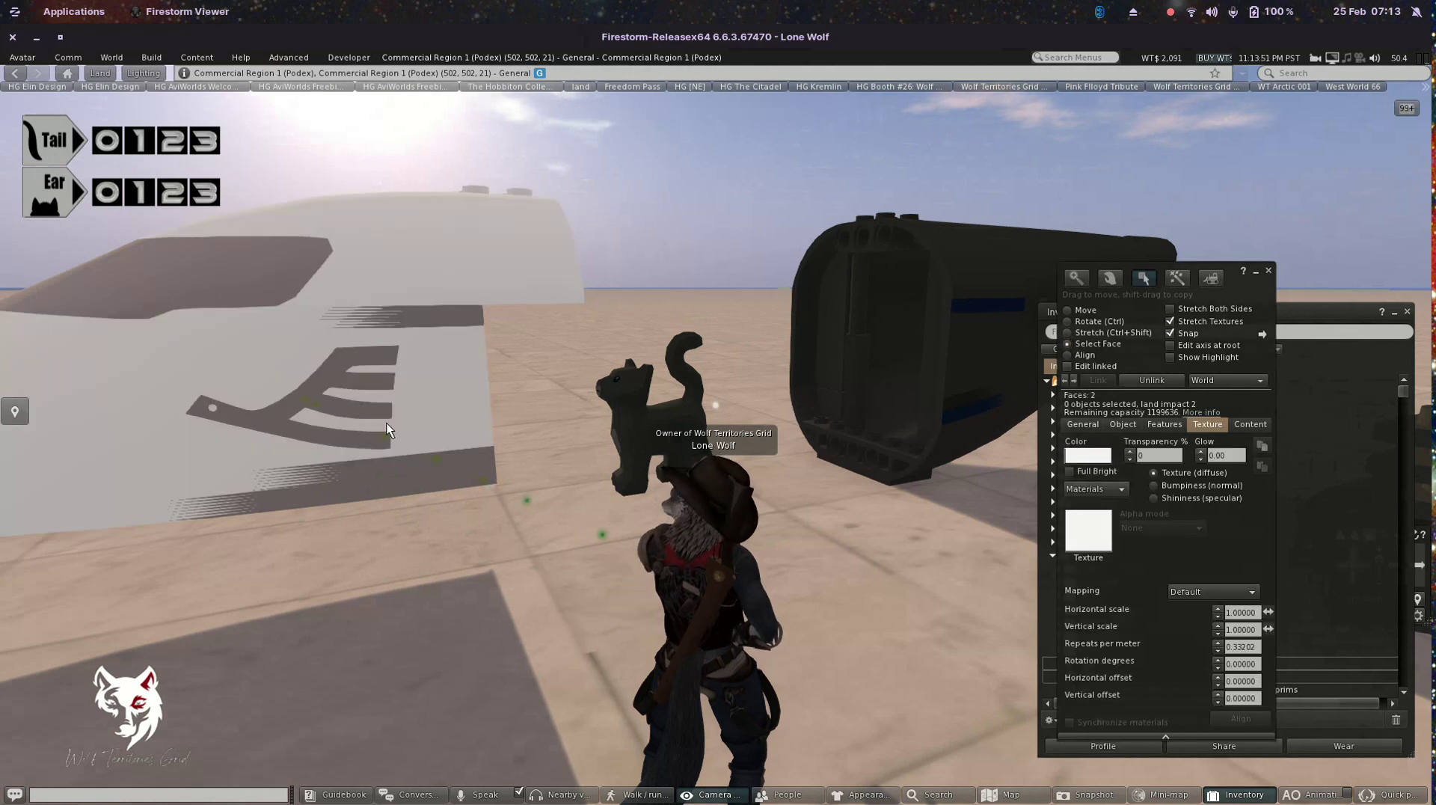
click(380, 424)
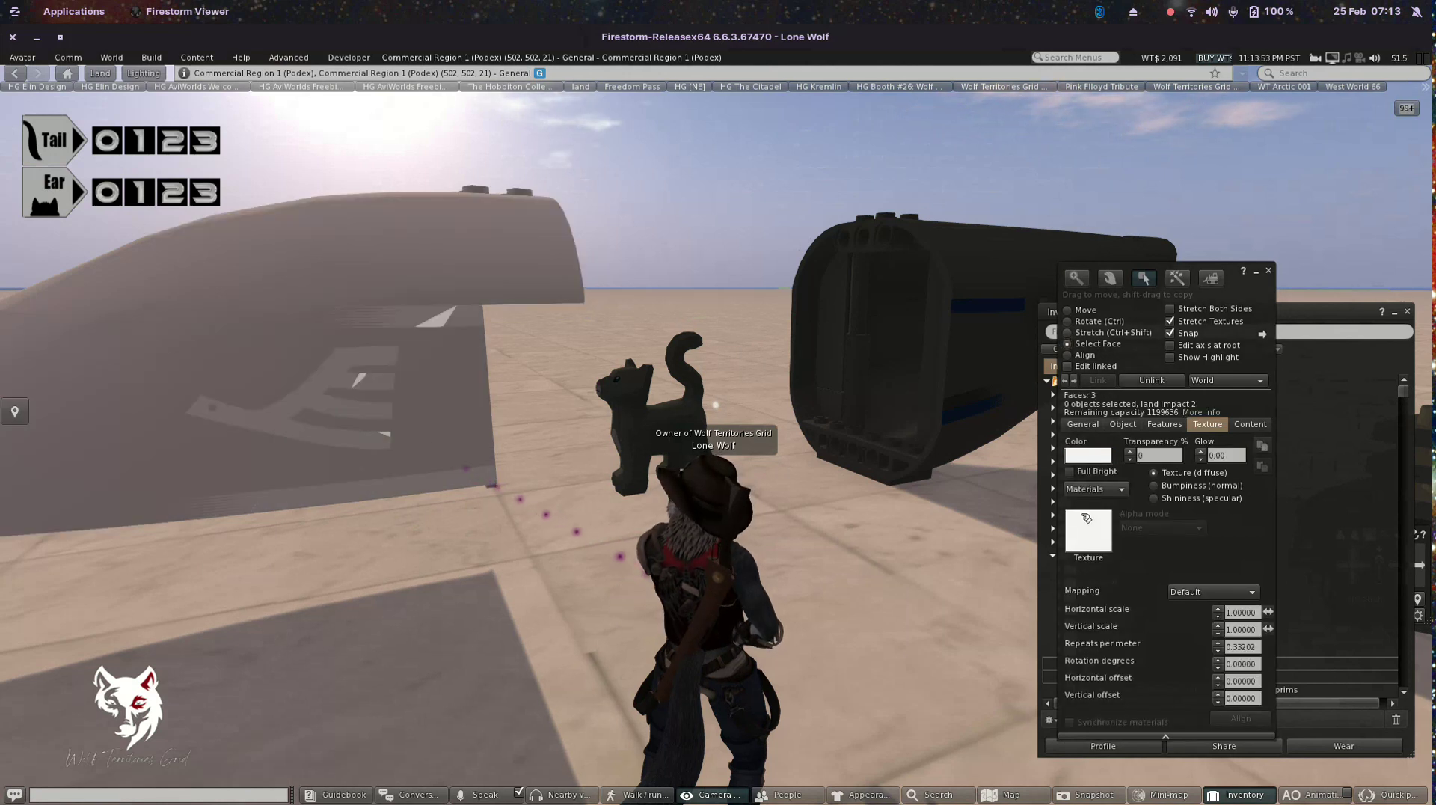
click(1100, 453)
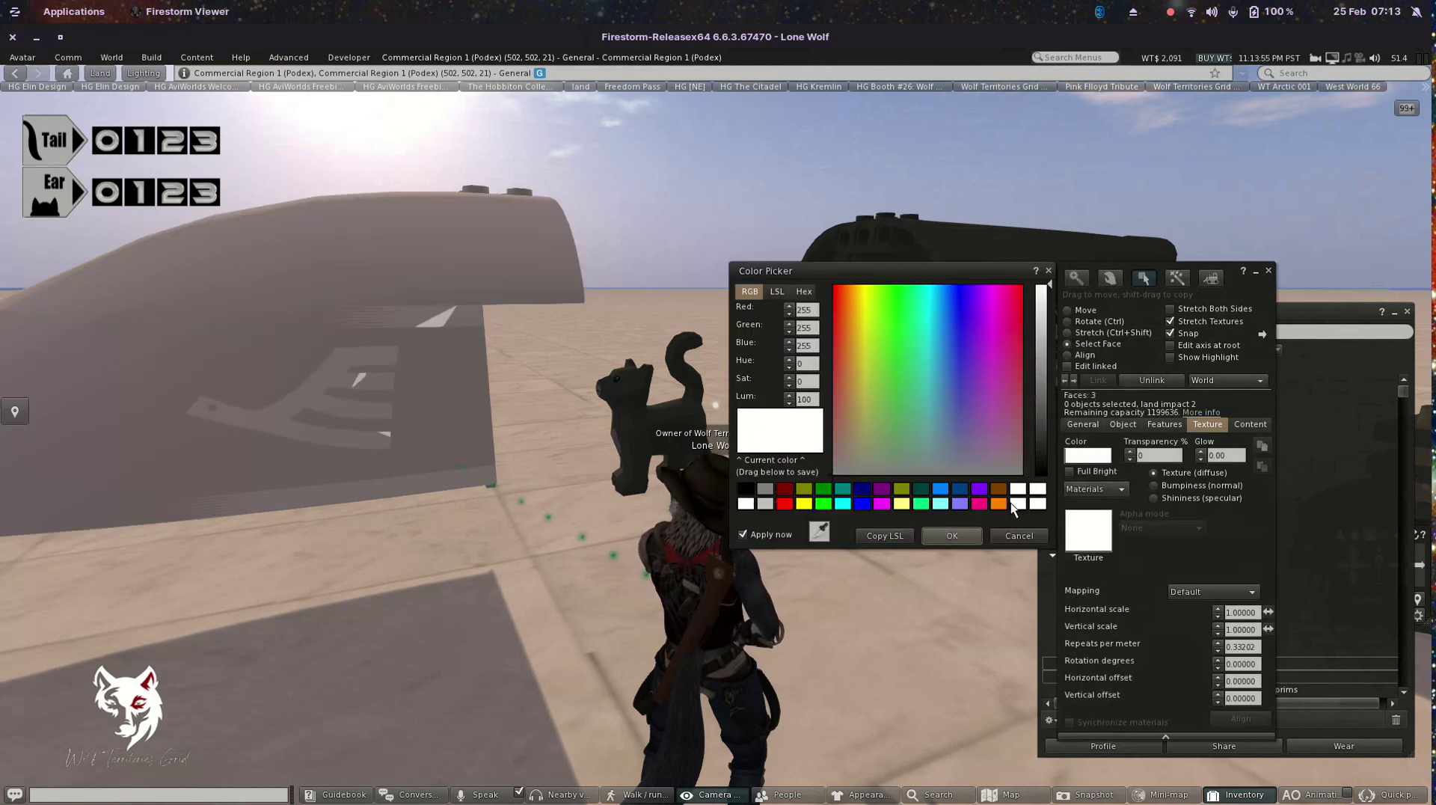
click(784, 503)
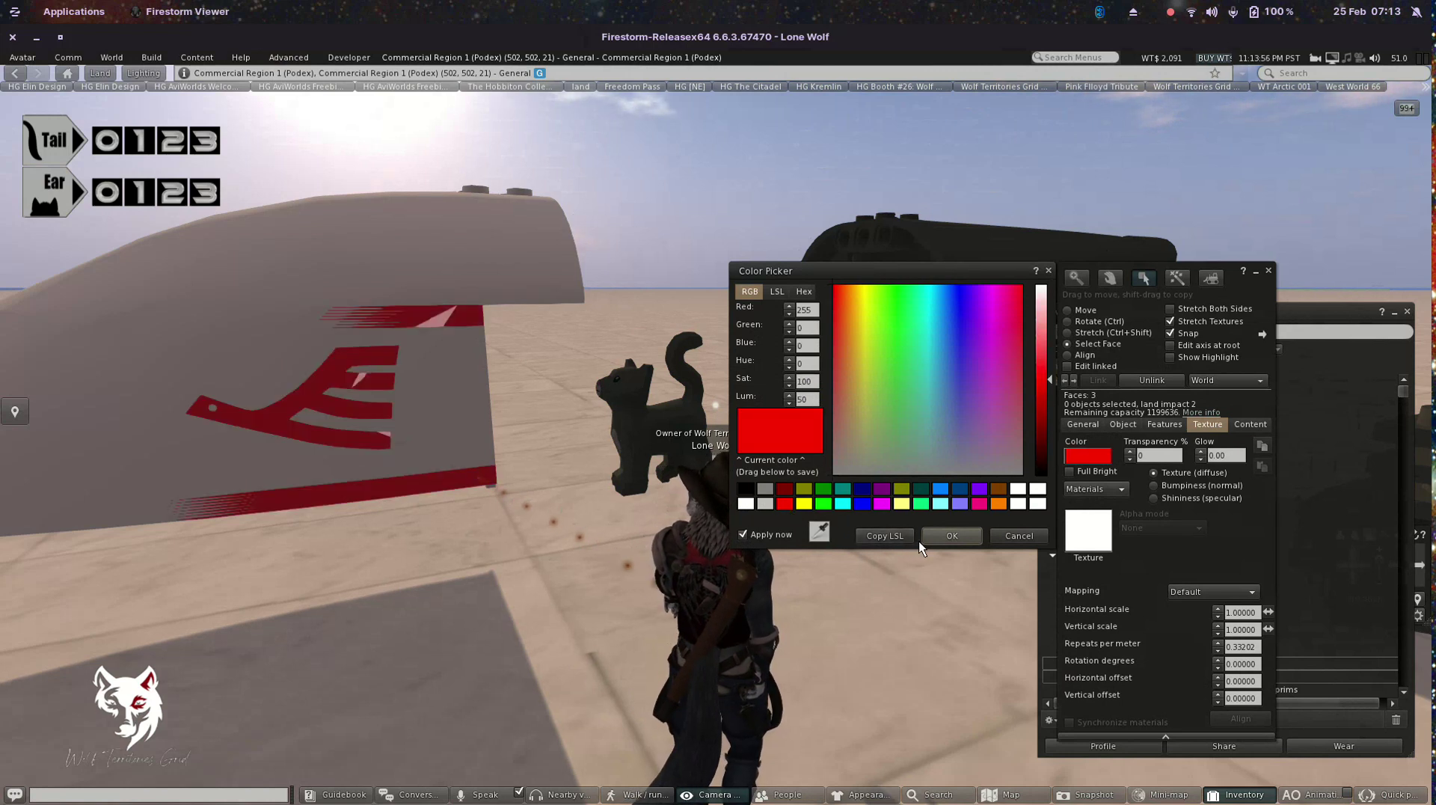
click(944, 536)
Select the windshield face of the nose section and set its color to pure blue
click(465, 414)
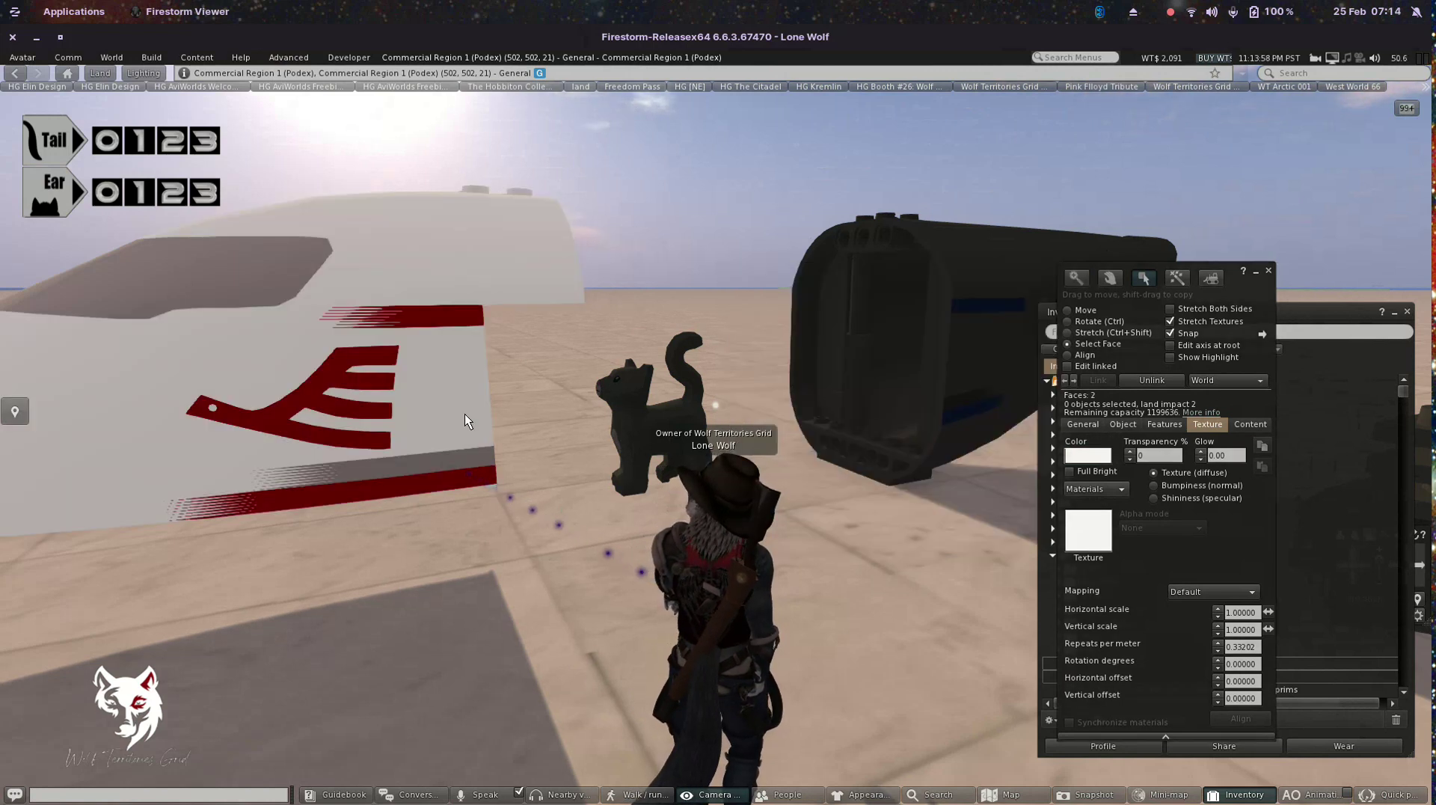
click(271, 299)
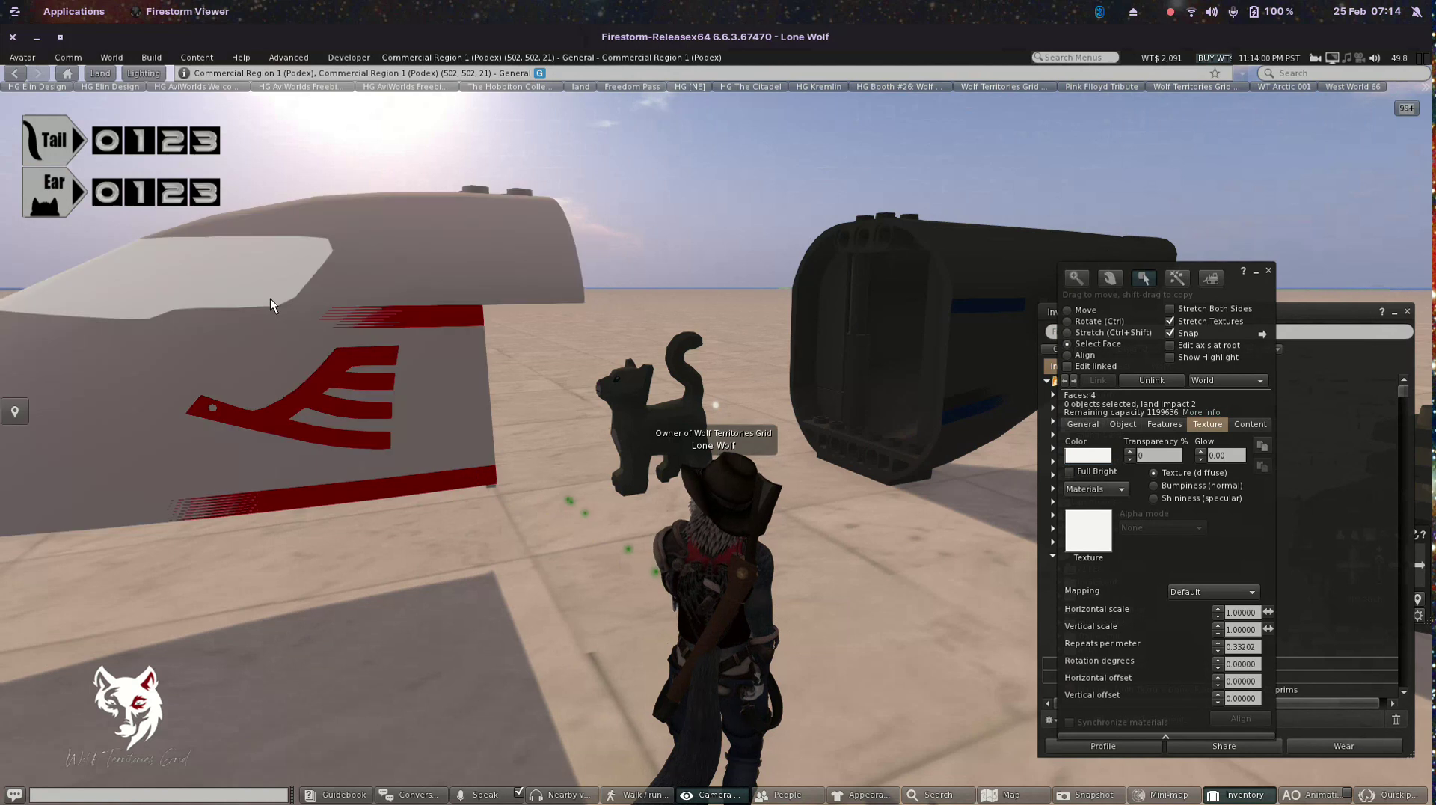
click(1098, 453)
click(826, 502)
click(861, 503)
click(944, 534)
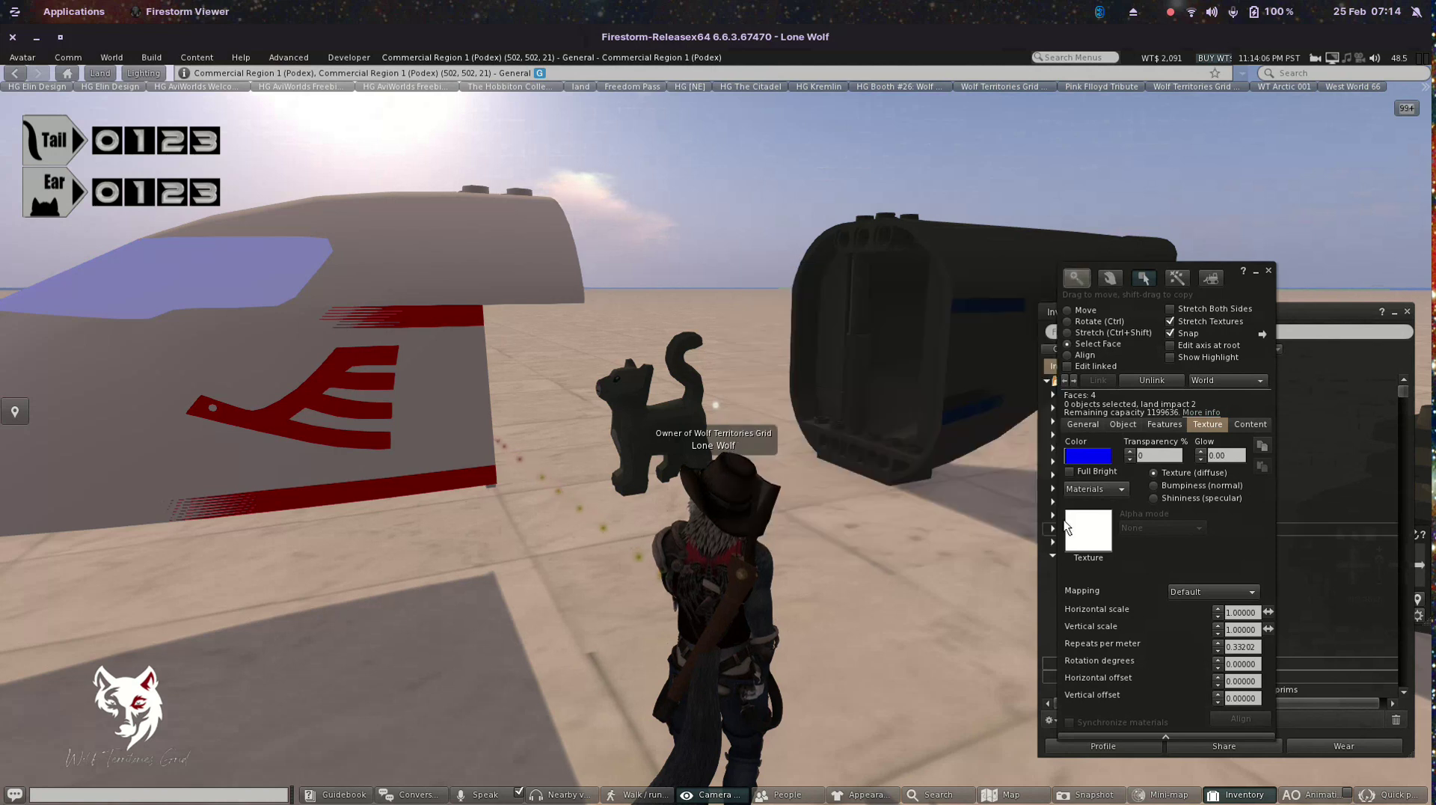
Set the windshield face's transparency to 44% and finish editing the nose section
double_click(1152, 456)
text(44)
key(Return)
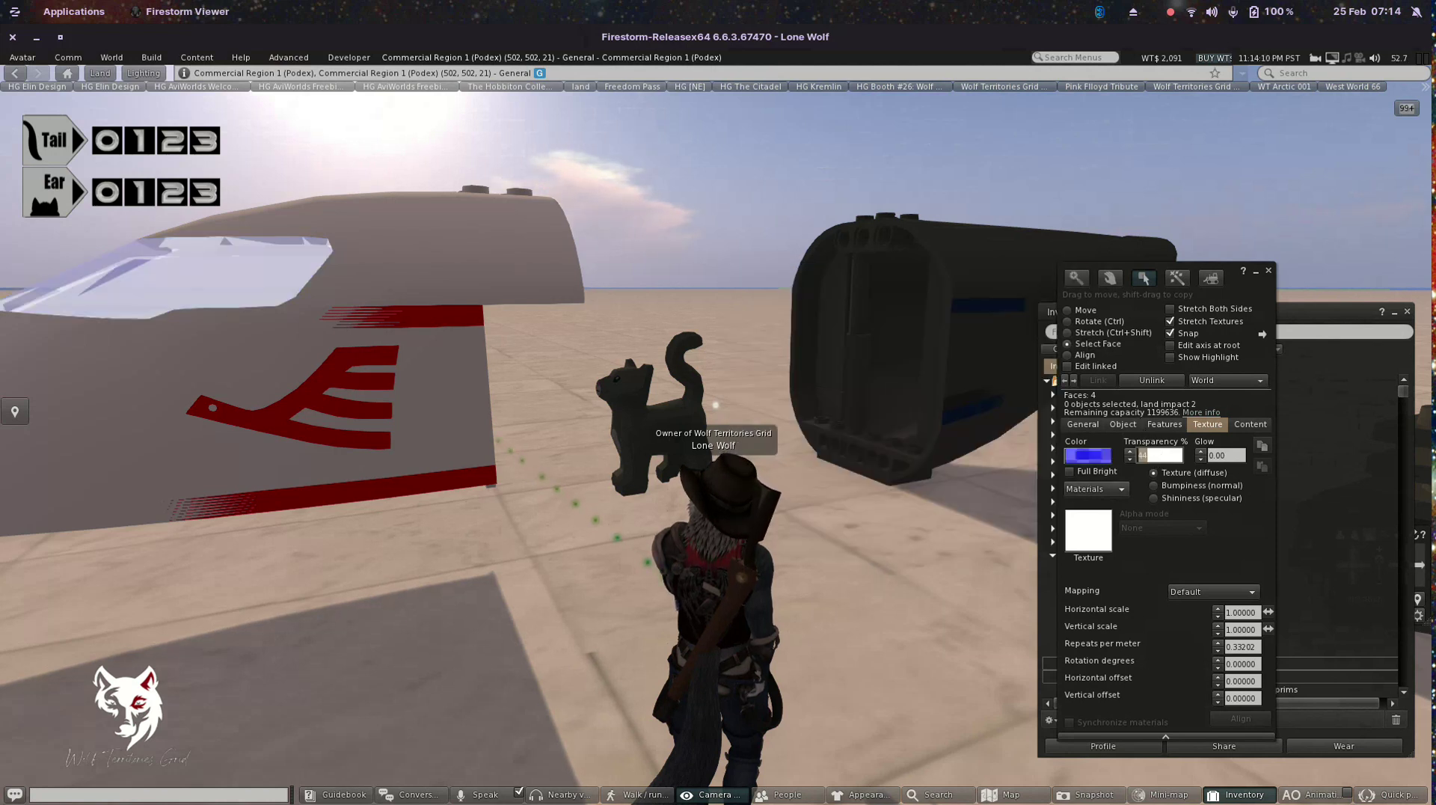
click(433, 343)
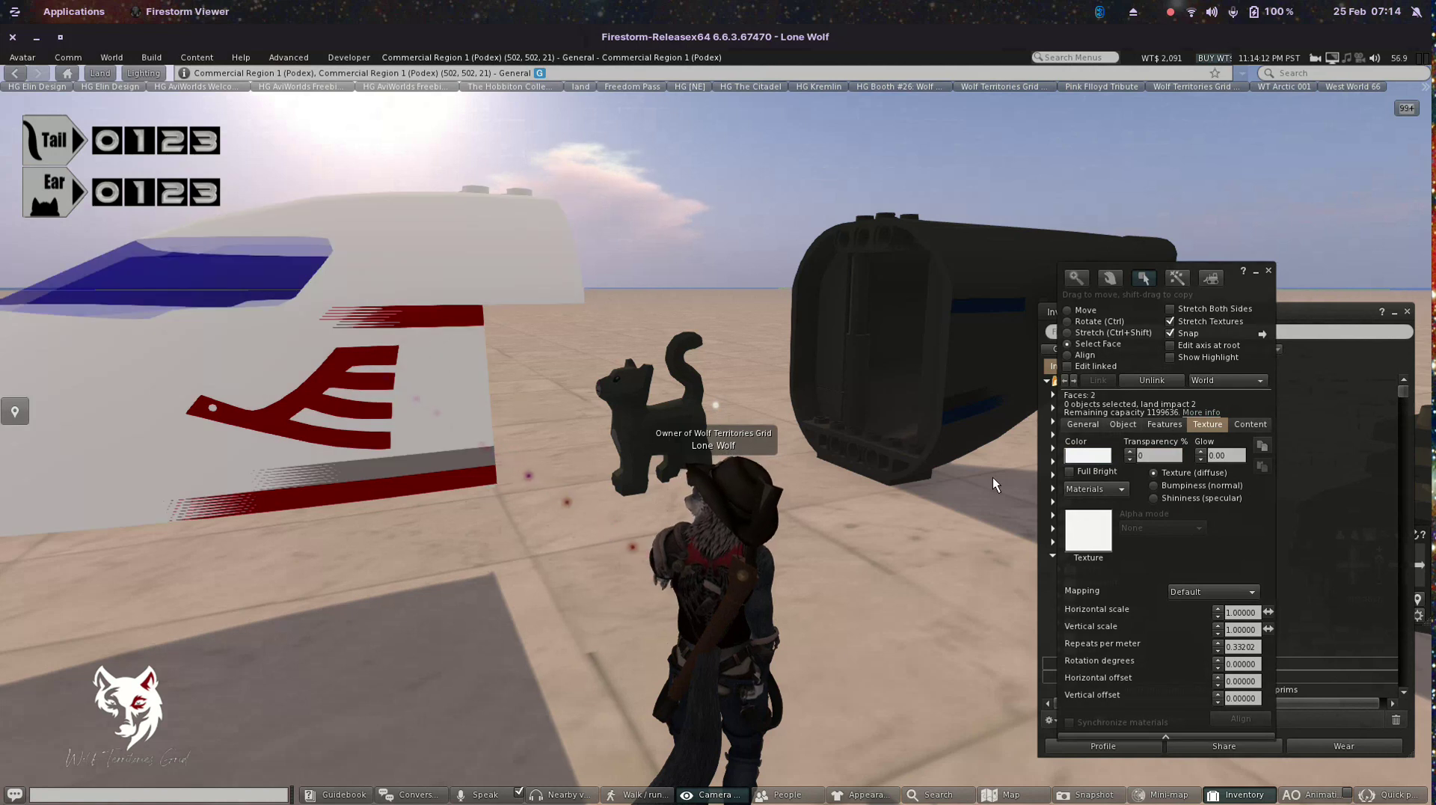
key(Escape)
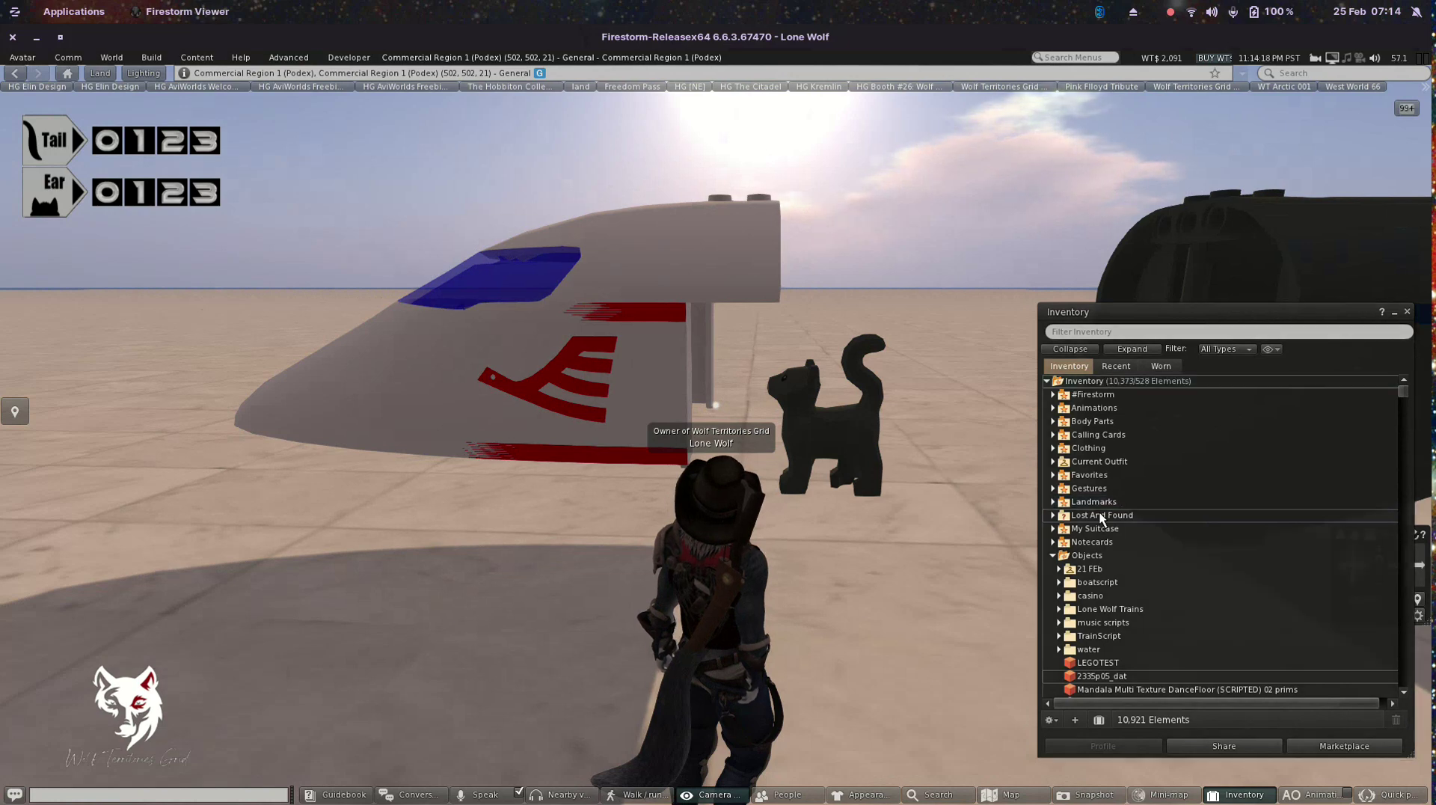
Walk the avatar around the enlarged LEGO parts to examine the studded sloped piece and the fuselage
key(Left)
key(Up)
key(Left)
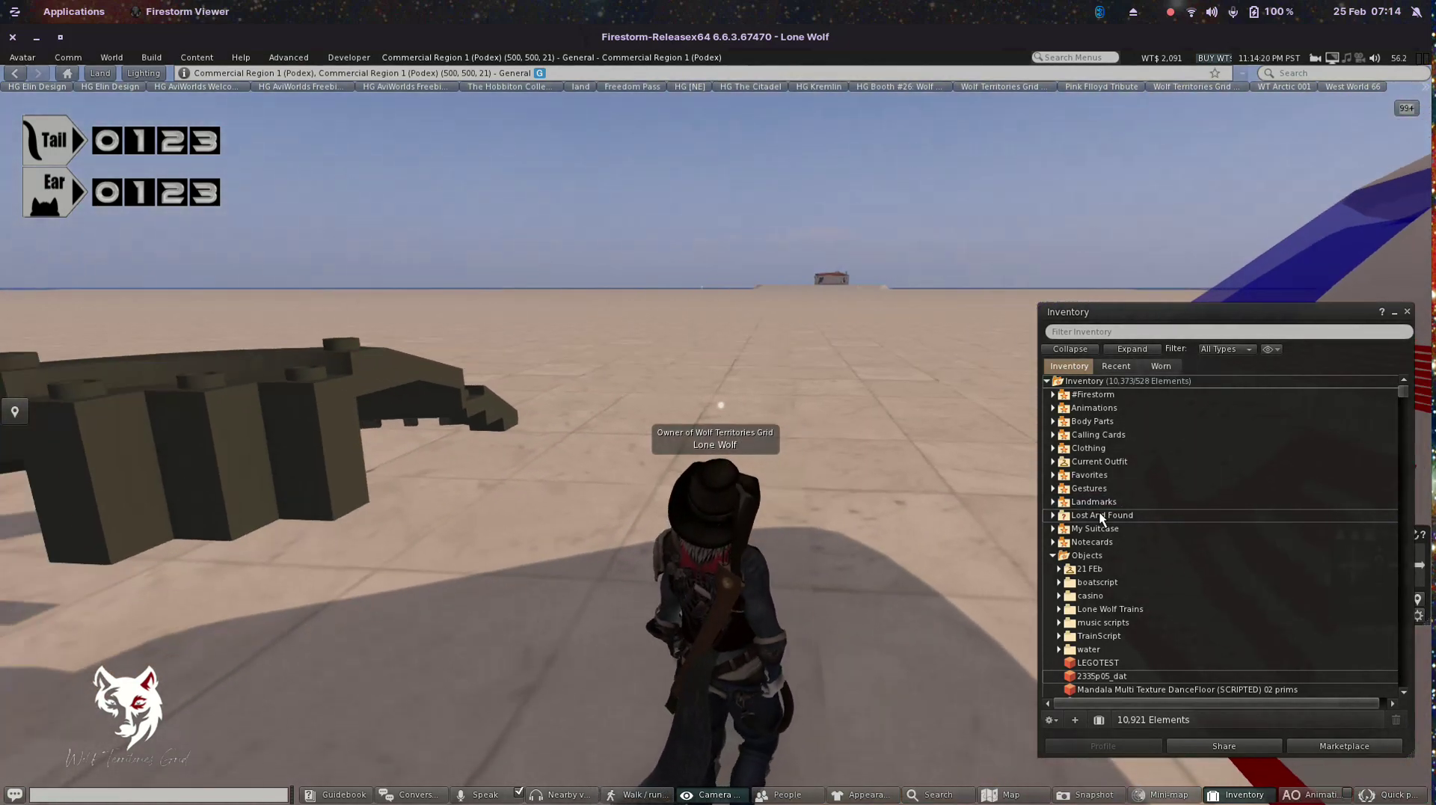
key(Left)
key(Up)
key(Right)
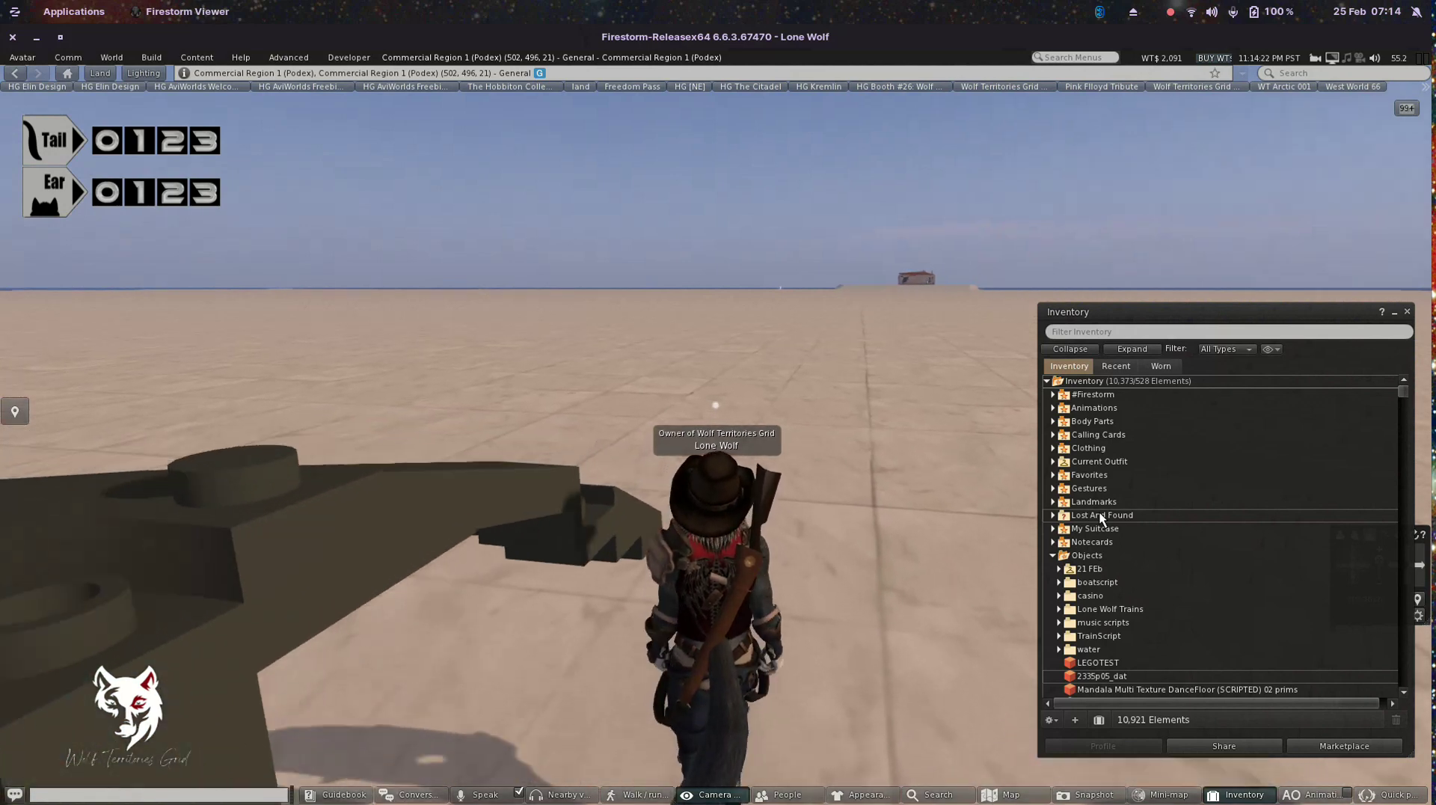
key(Up)
key(Left)
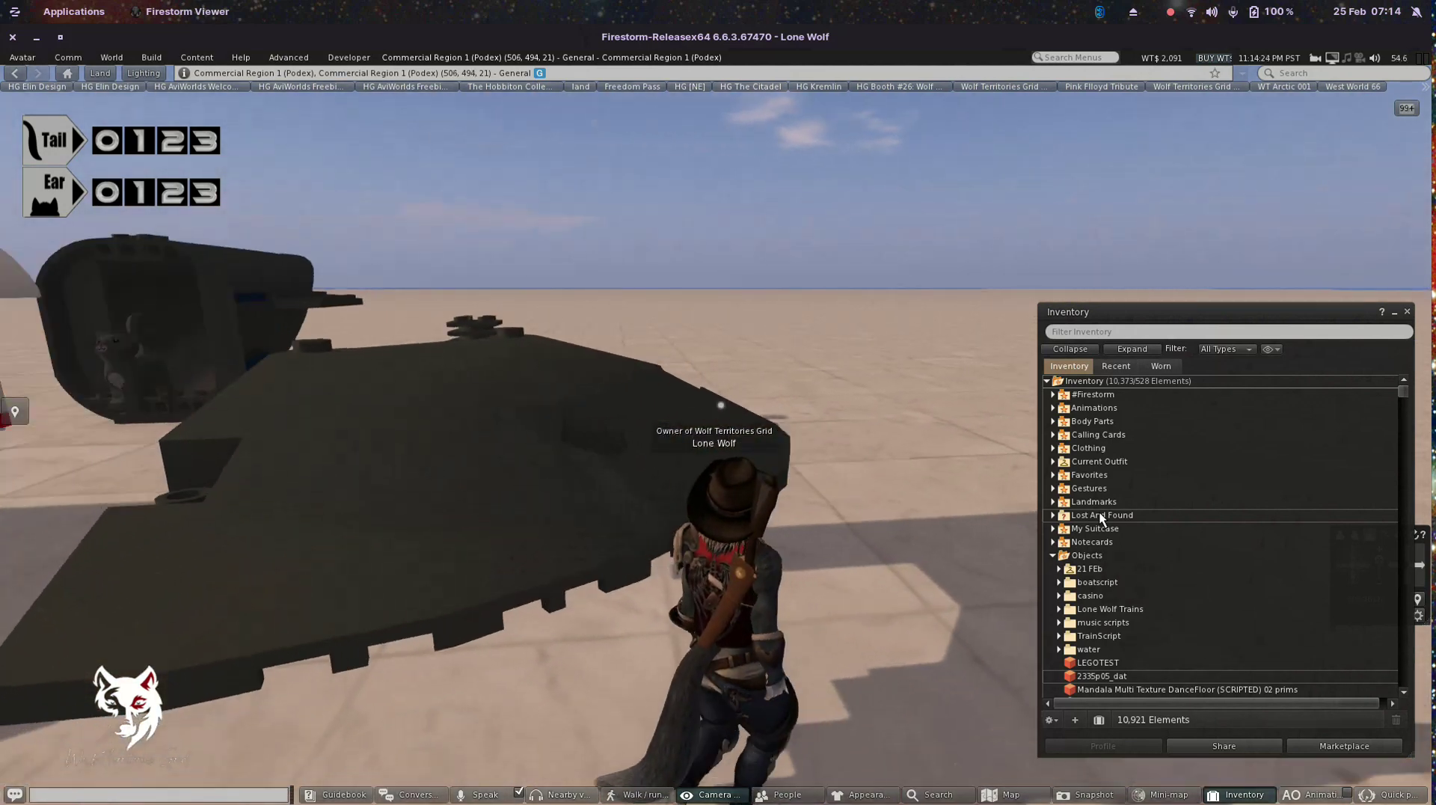
Switch to LeoCAD and examine the sample parts of New Model.ldr from a higher viewing angle
key(super)
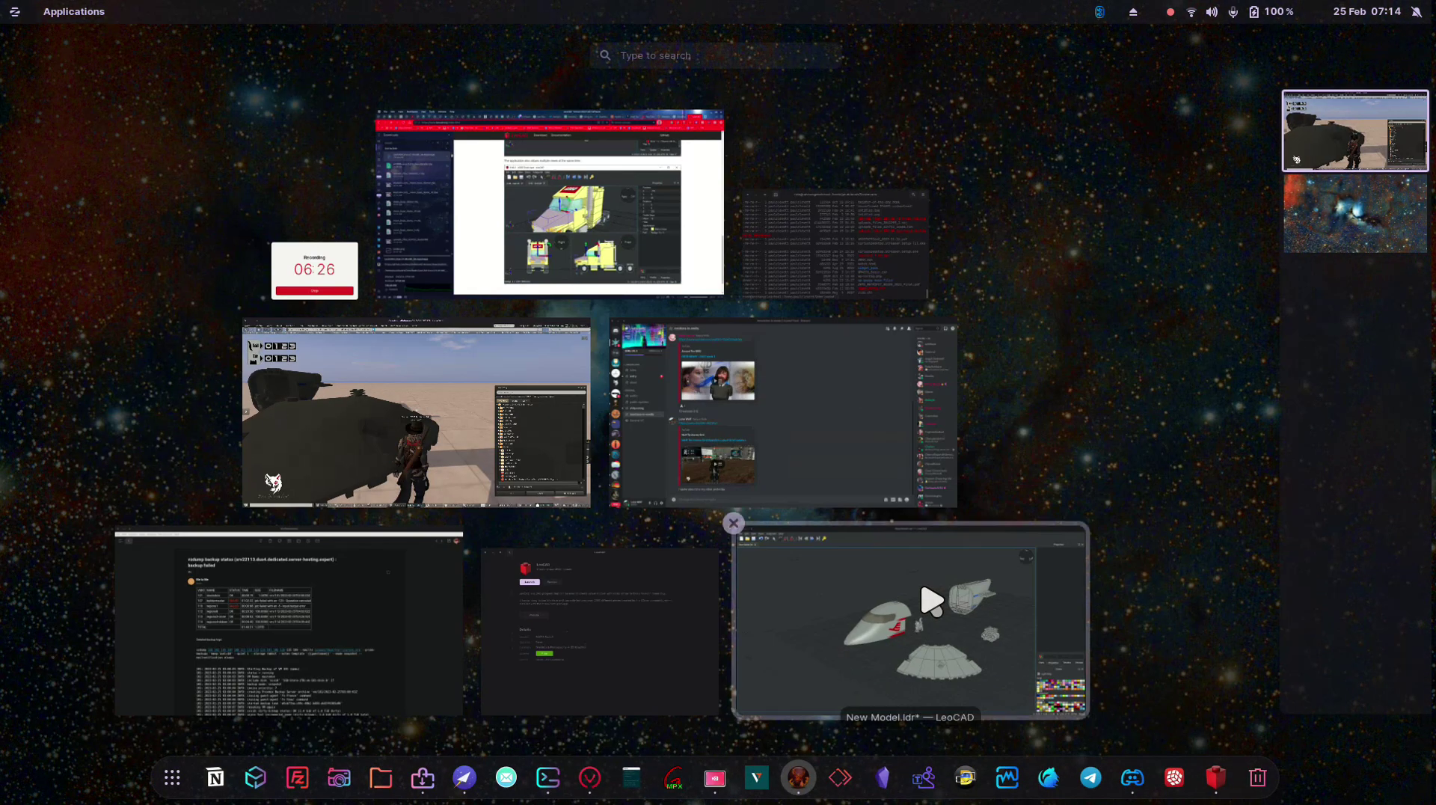
click(829, 597)
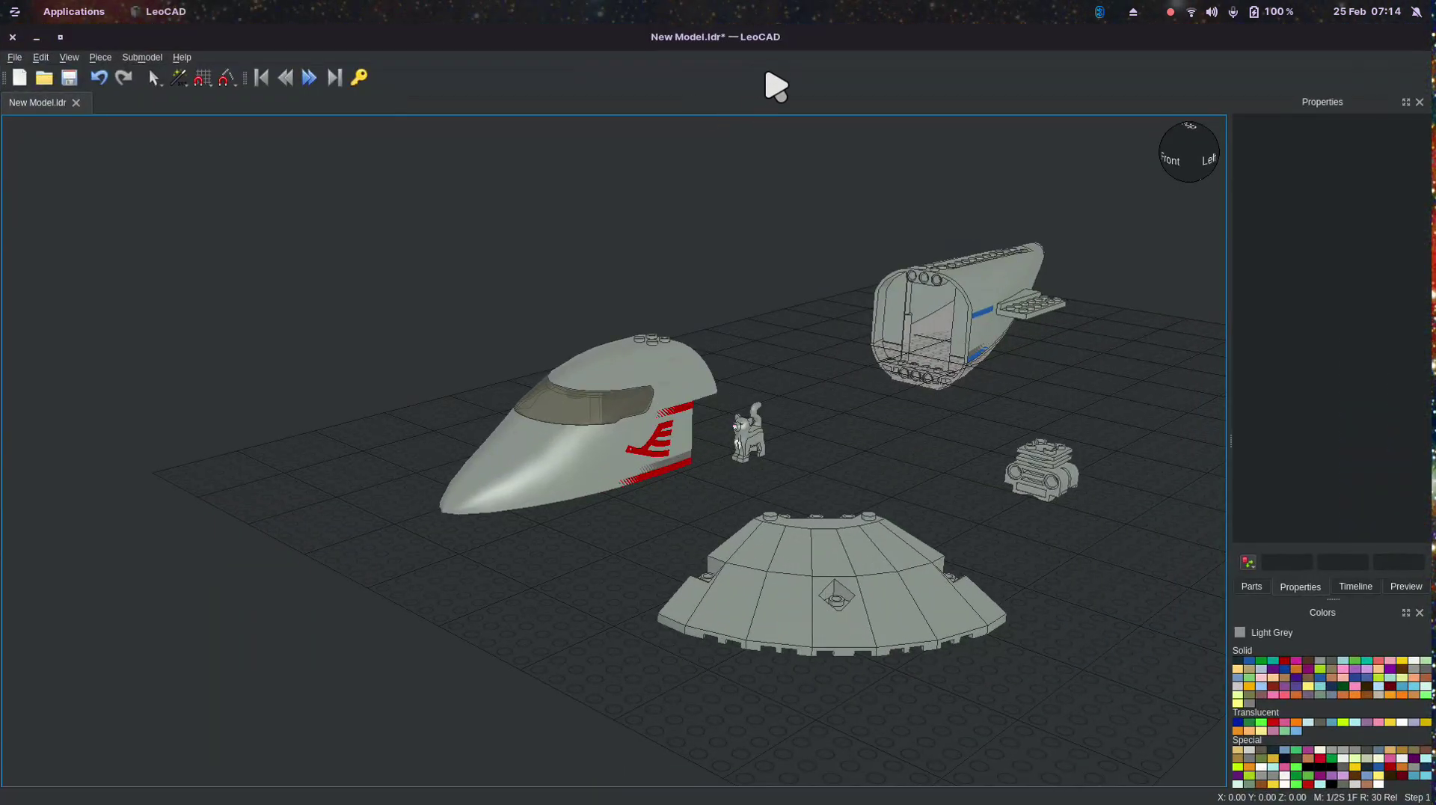
scroll(925, 333, down, 2)
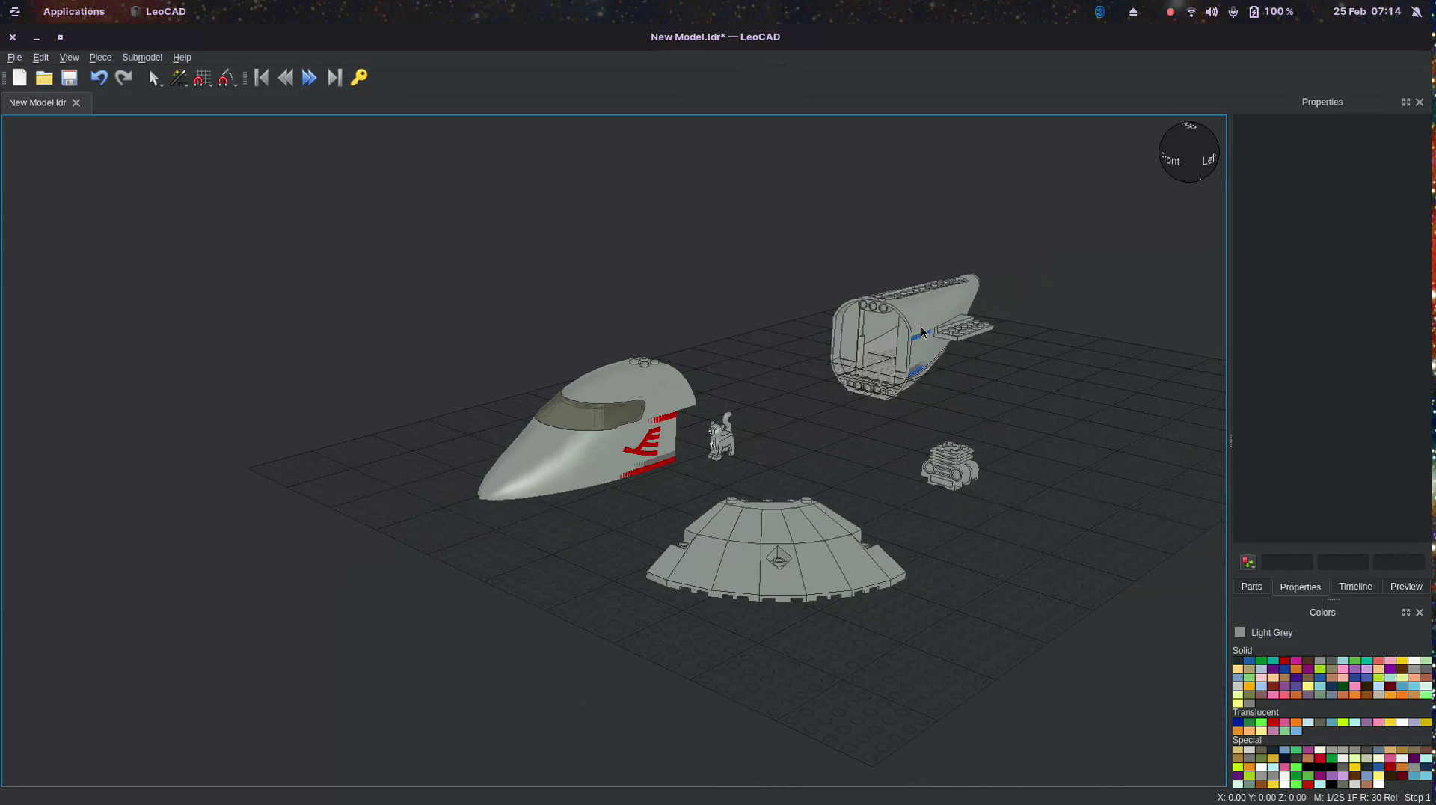
drag(1190, 159, 1210, 182)
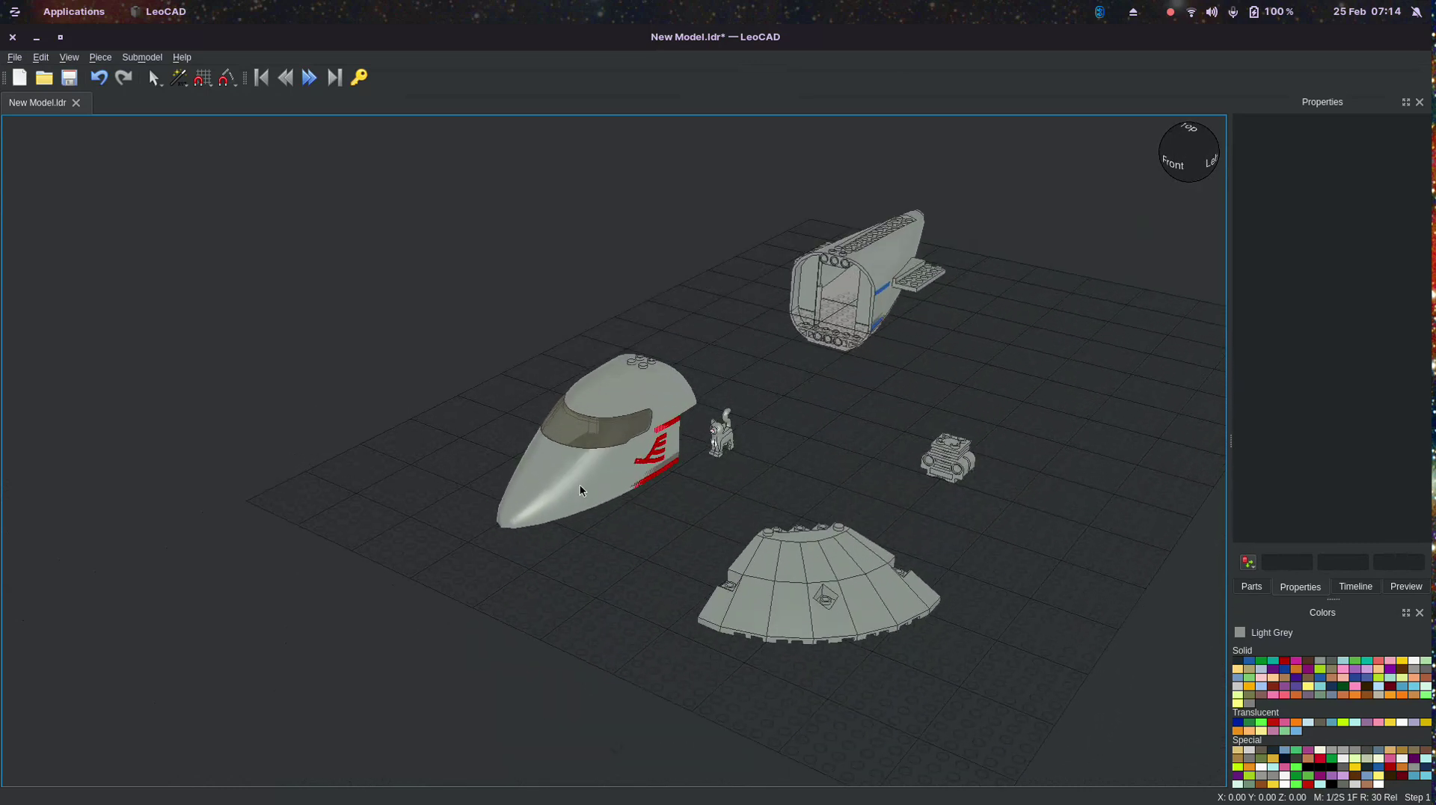
right_click(564, 457)
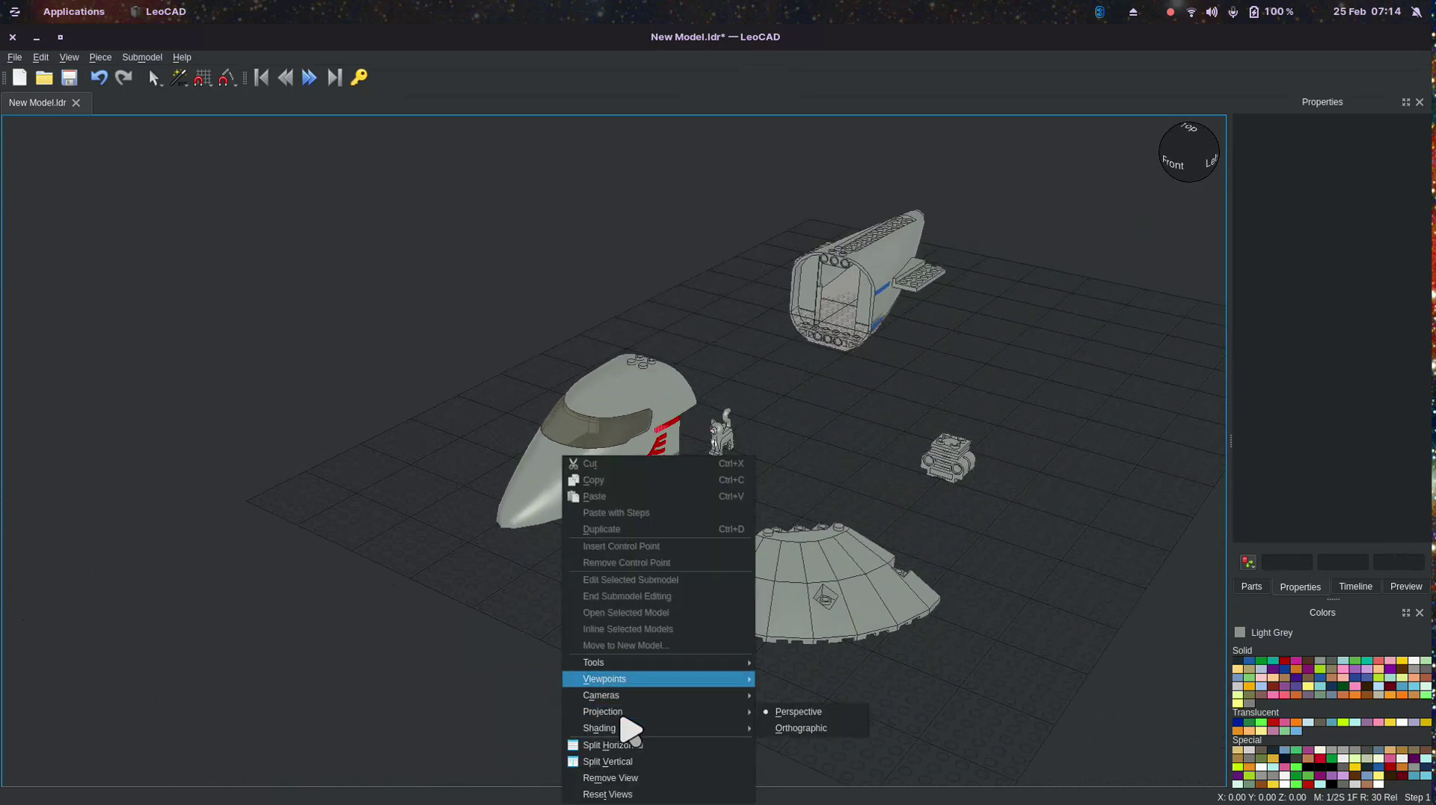
click(885, 386)
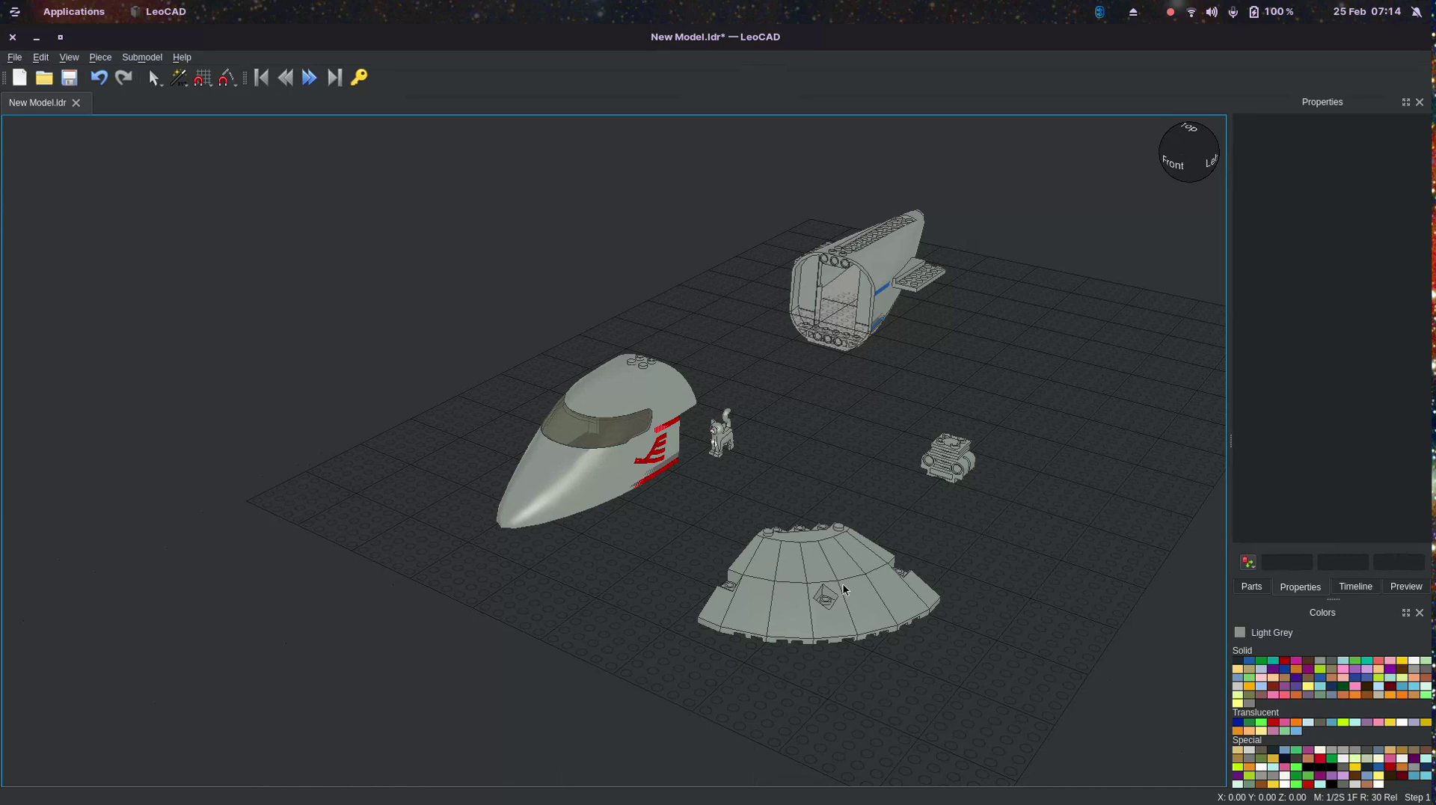
Add the Arch 1 x 3 x 2 with Curved Top from the parts library at about X 540, Y 180, Z 48
scroll(844, 590, up, 2)
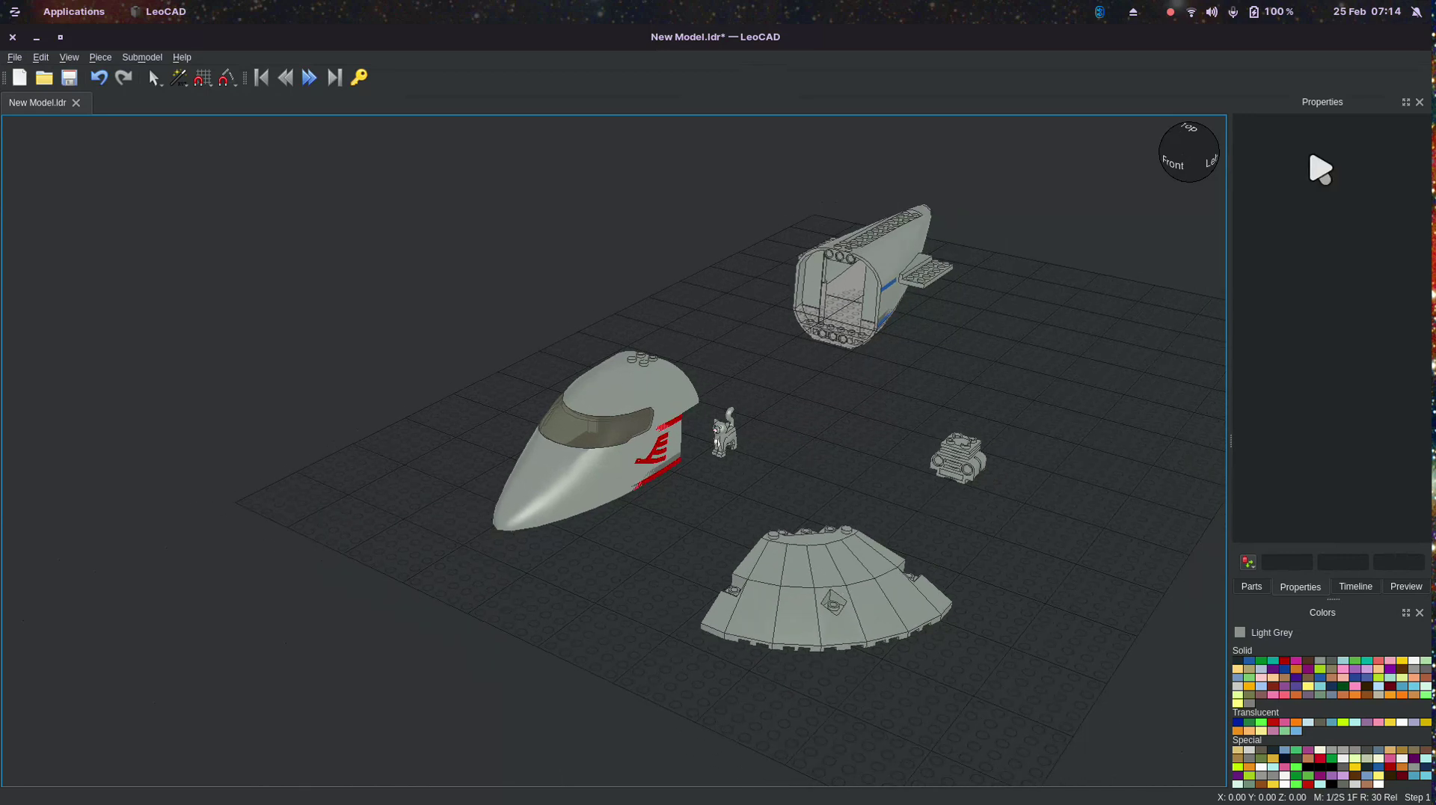
click(1252, 588)
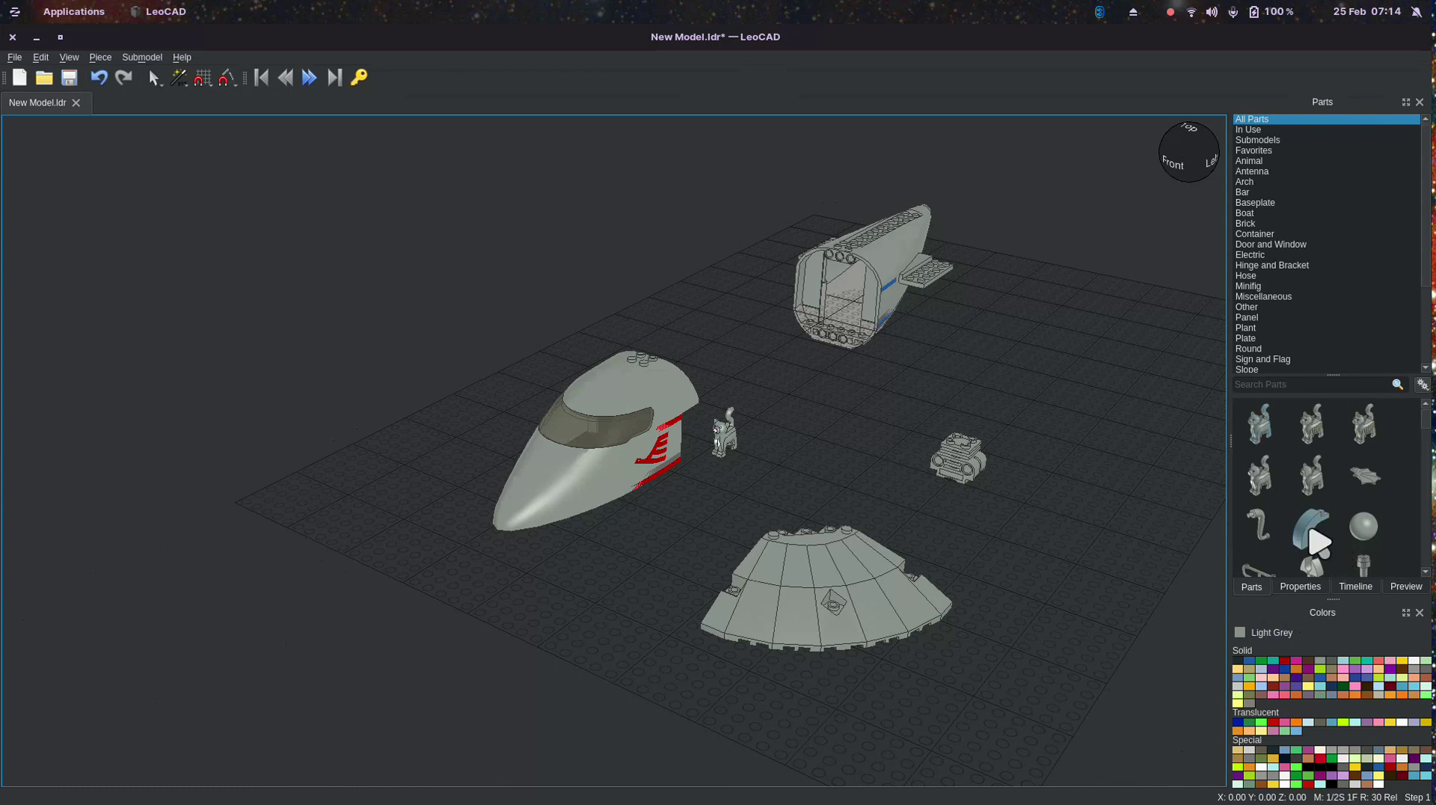
drag(1309, 529, 1120, 496)
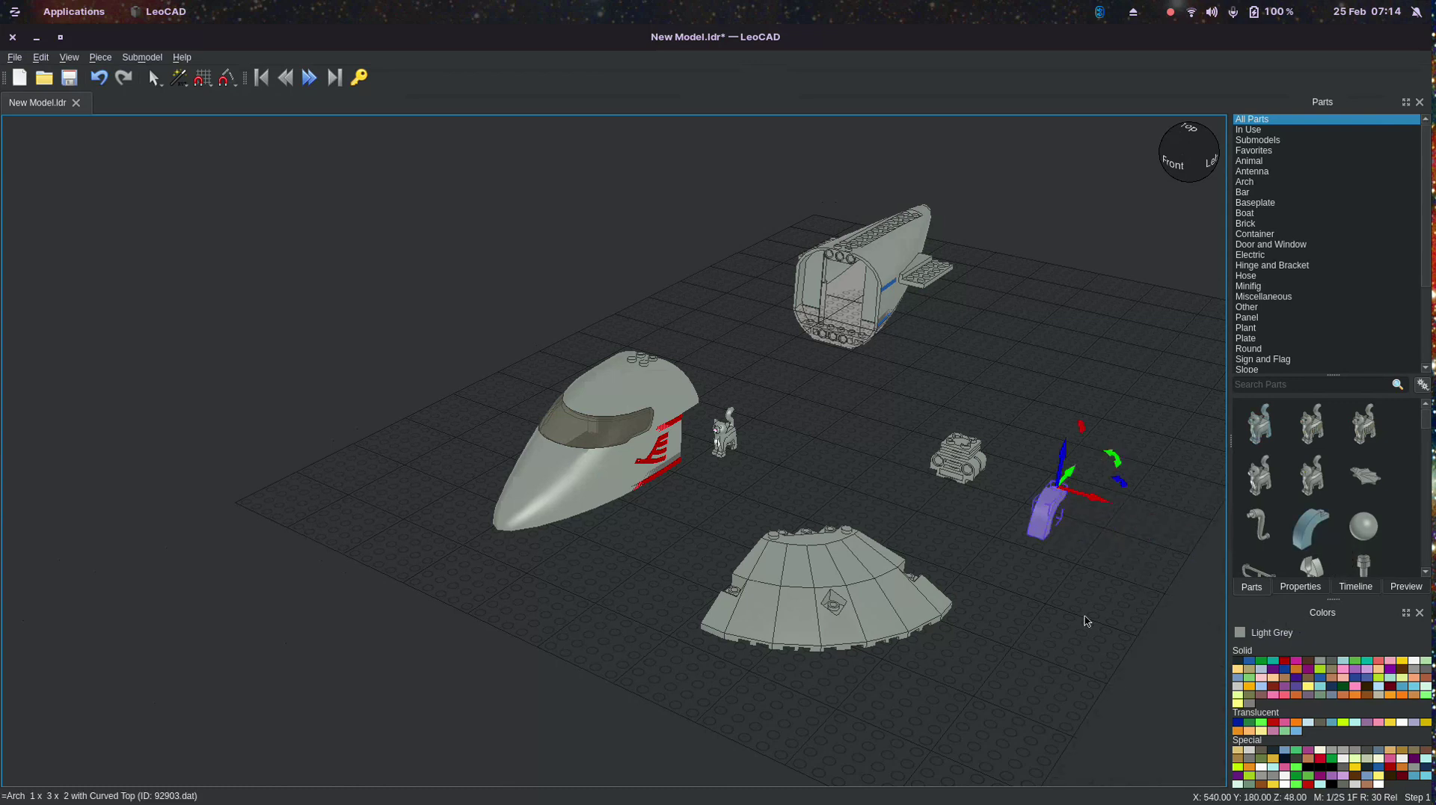
Browse the complete parts library, then examine the Windscreen and Vehicle categories
scroll(1306, 554, down, 3)
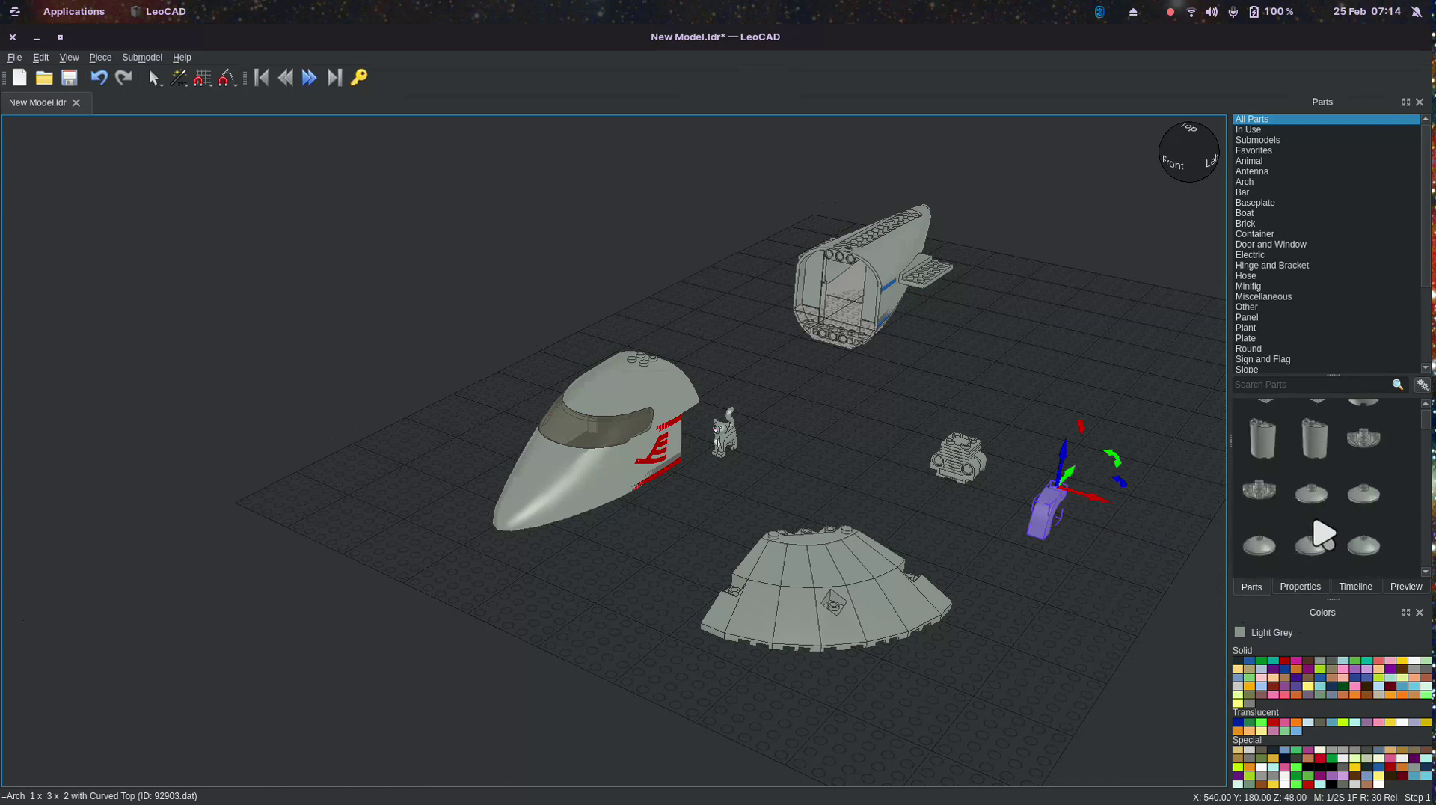
scroll(1315, 521, down, 5)
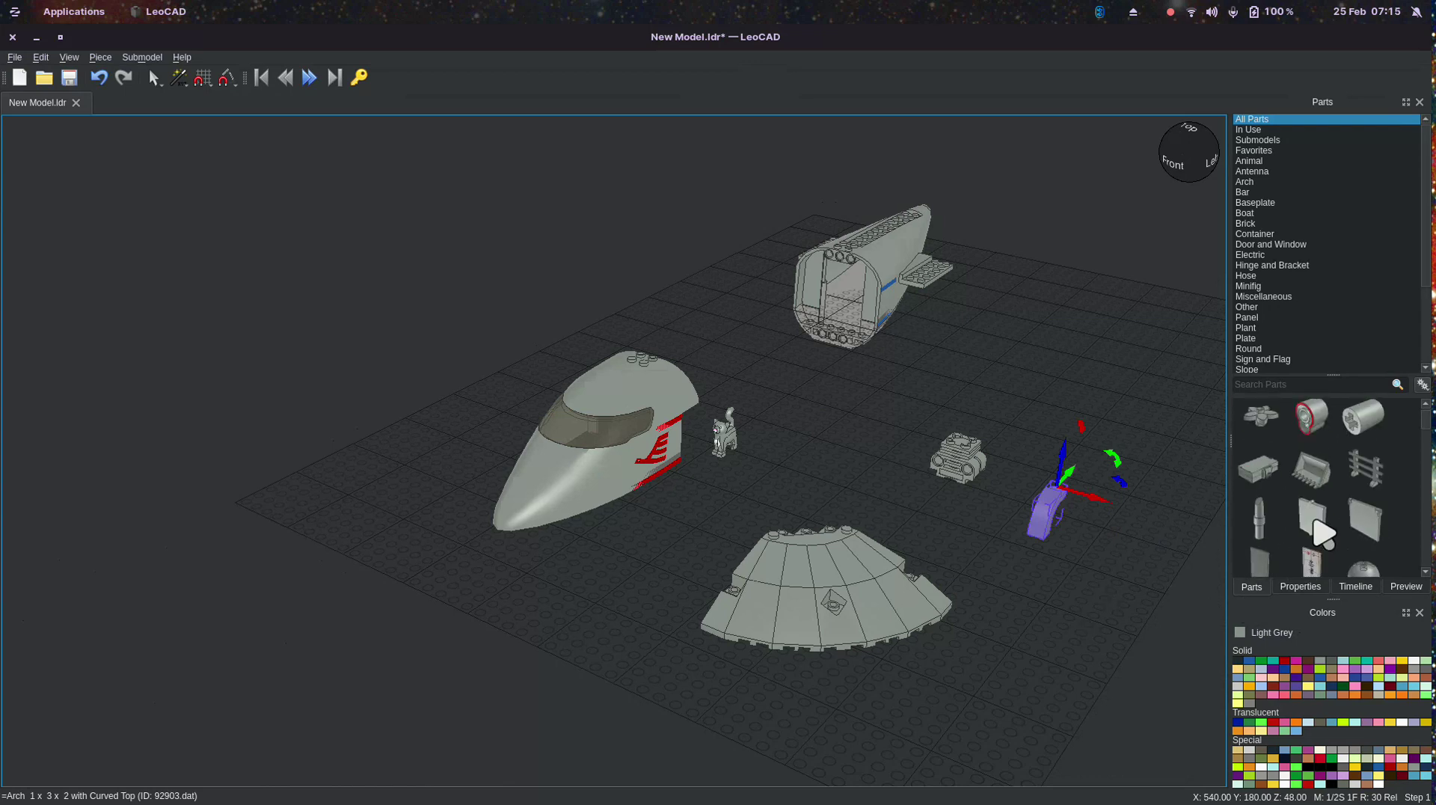
scroll(1315, 521, down, 5)
scroll(1317, 524, down, 2)
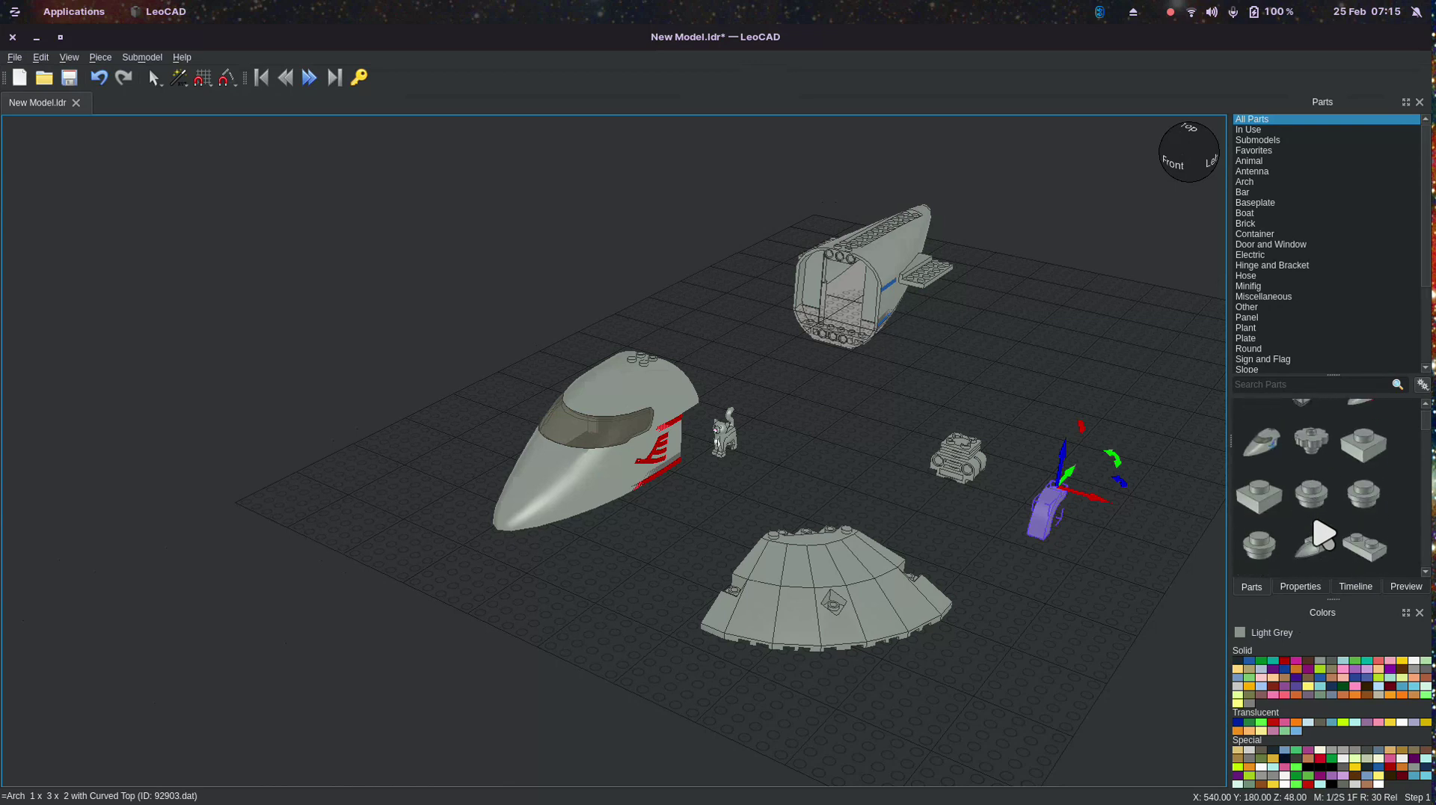
scroll(1316, 522, down, 4)
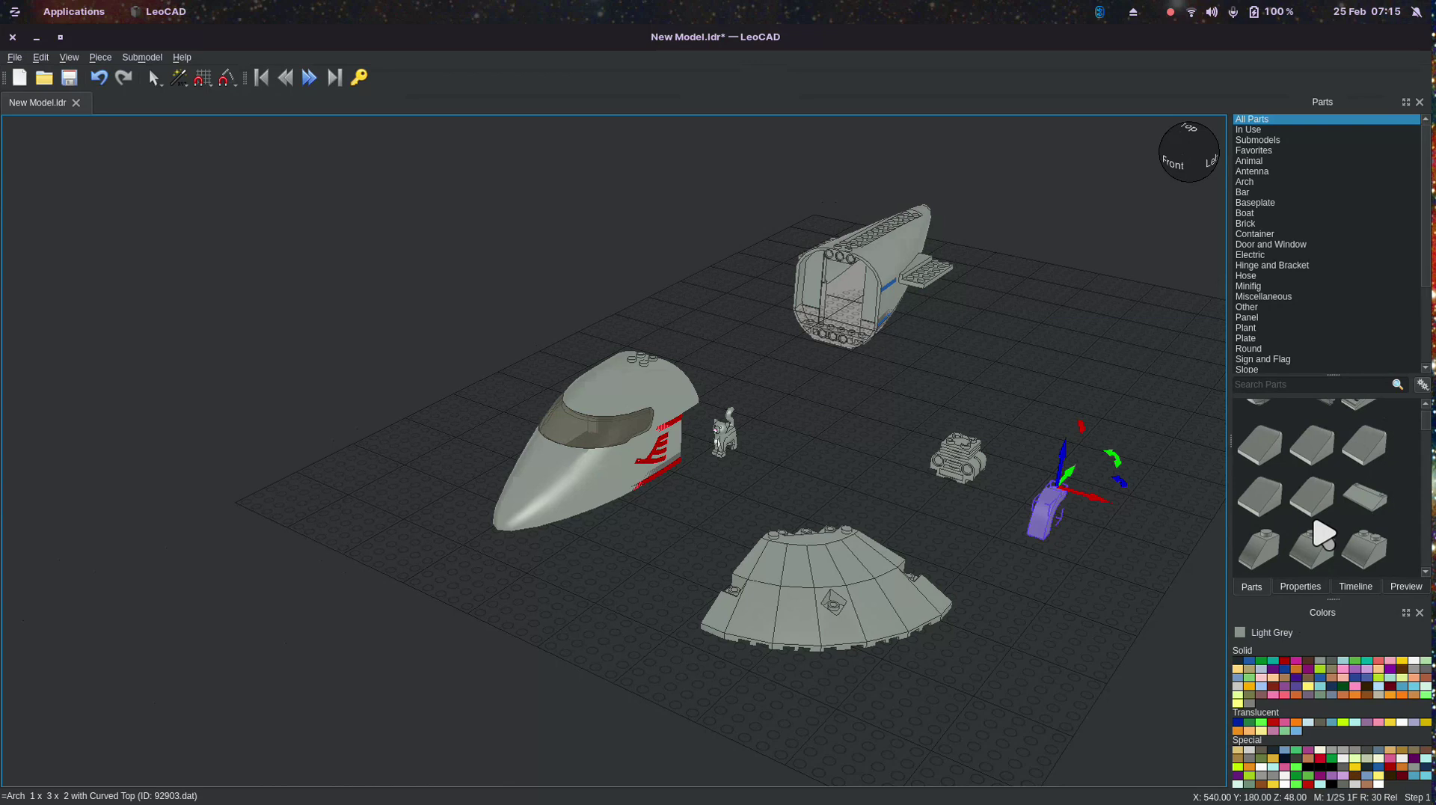
scroll(1284, 344, down, 4)
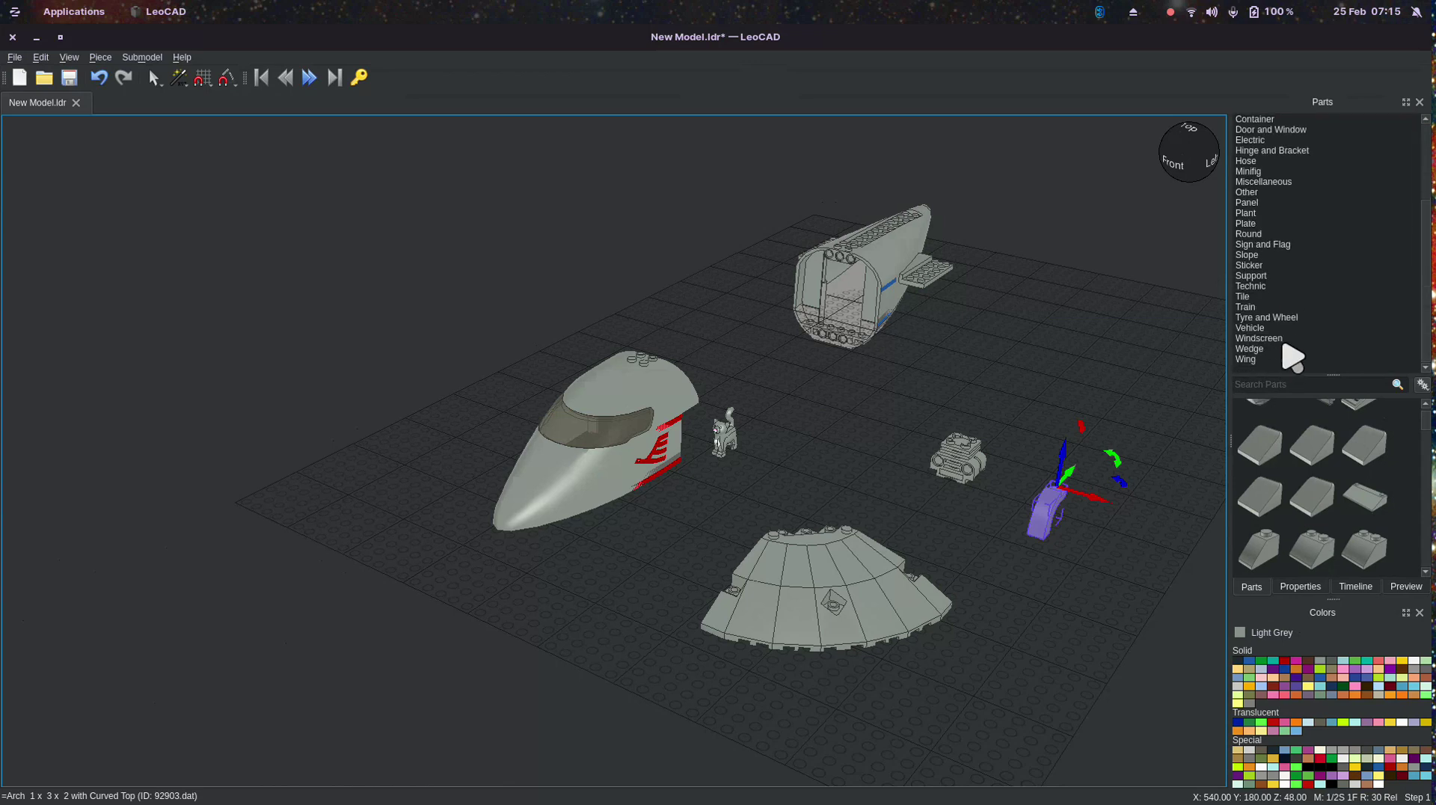
click(1277, 338)
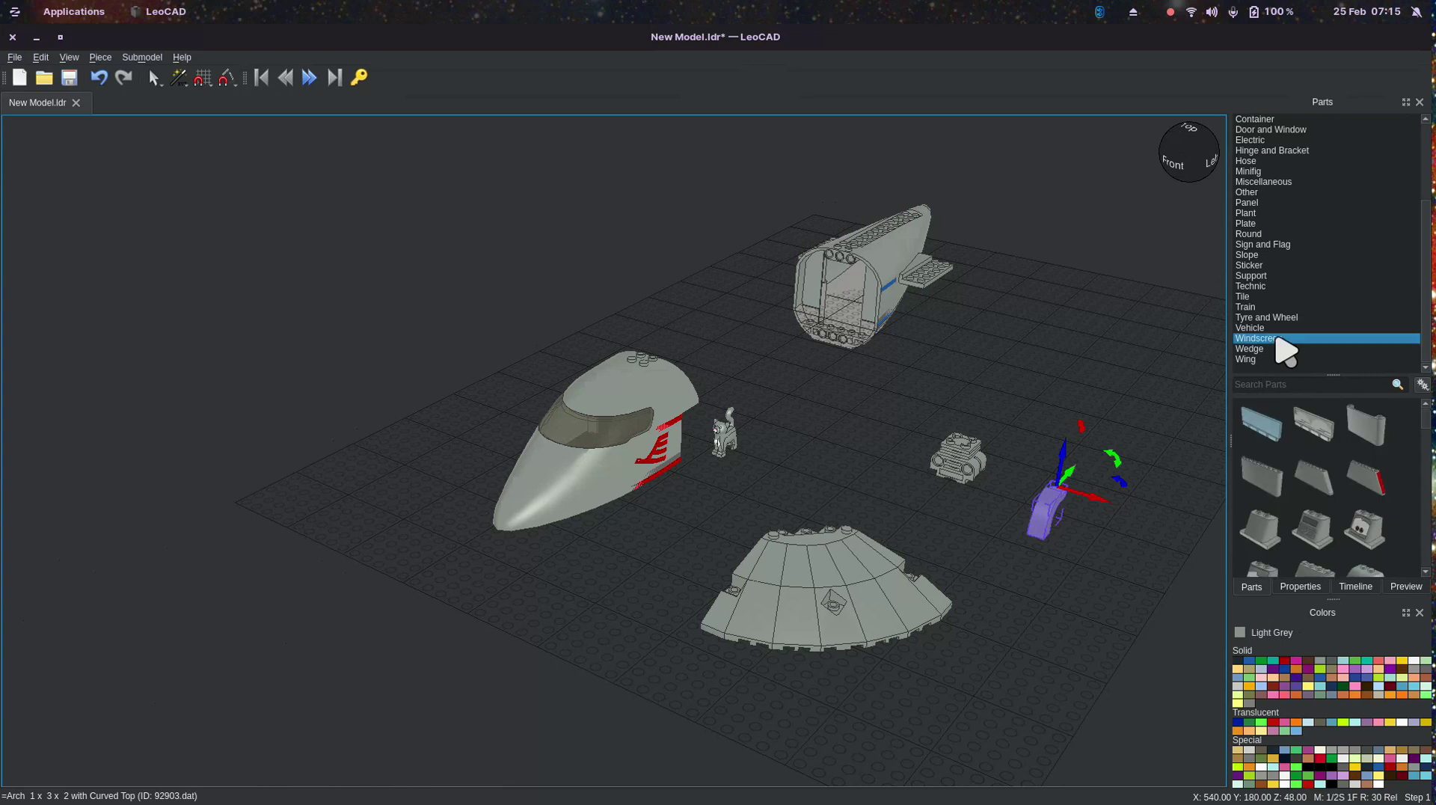
click(1277, 328)
Add Tyre 6.4/75 x 8 Shallow Offset Tread with Centre Band and move it to about X 290, Y 660, Z 24
click(1278, 318)
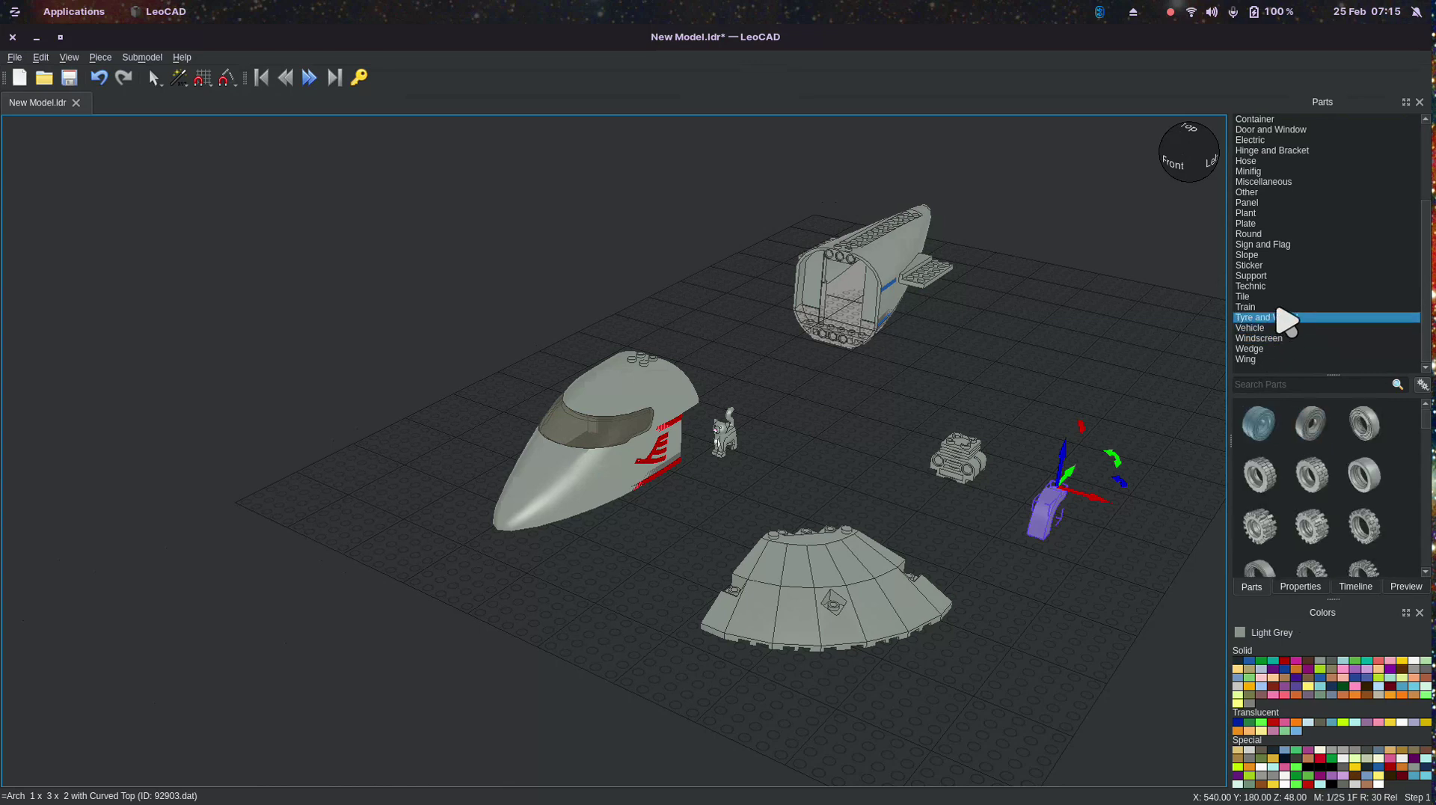
drag(1307, 474, 1075, 383)
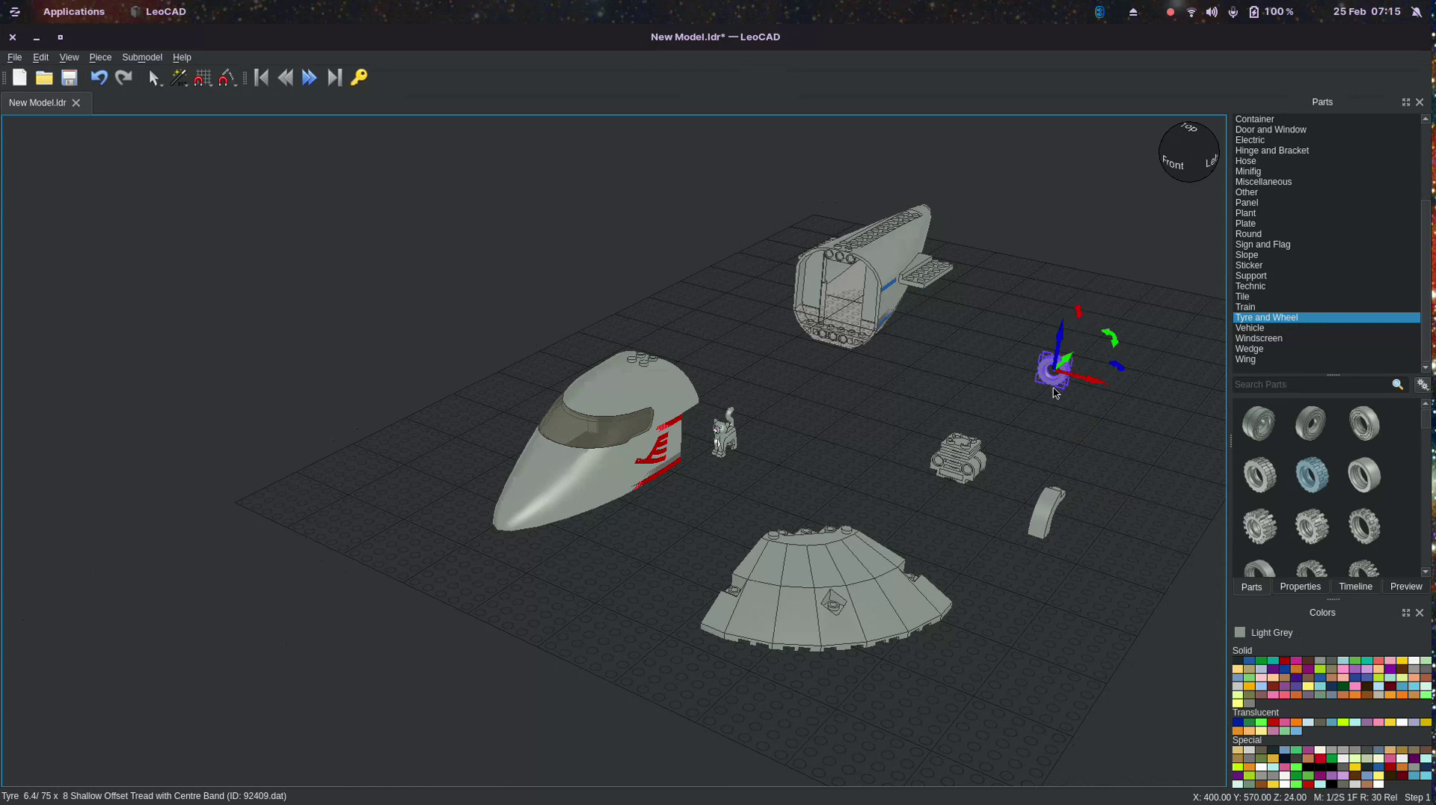
click(1066, 384)
click(1061, 373)
drag(1049, 363, 999, 326)
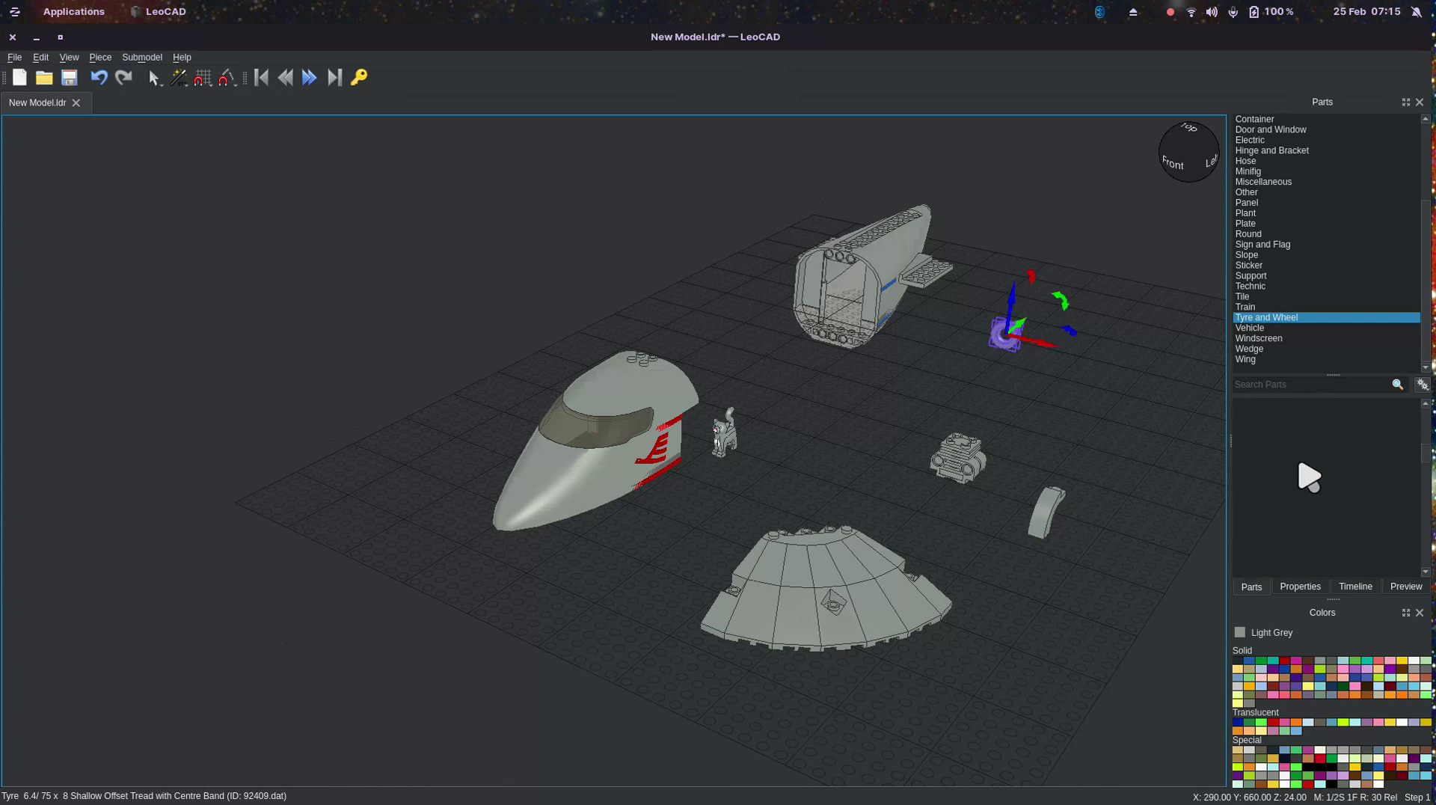
Examine the parts available in the Sign and Flag, Vehicle and Wedge categories
scroll(1309, 475, up, 2)
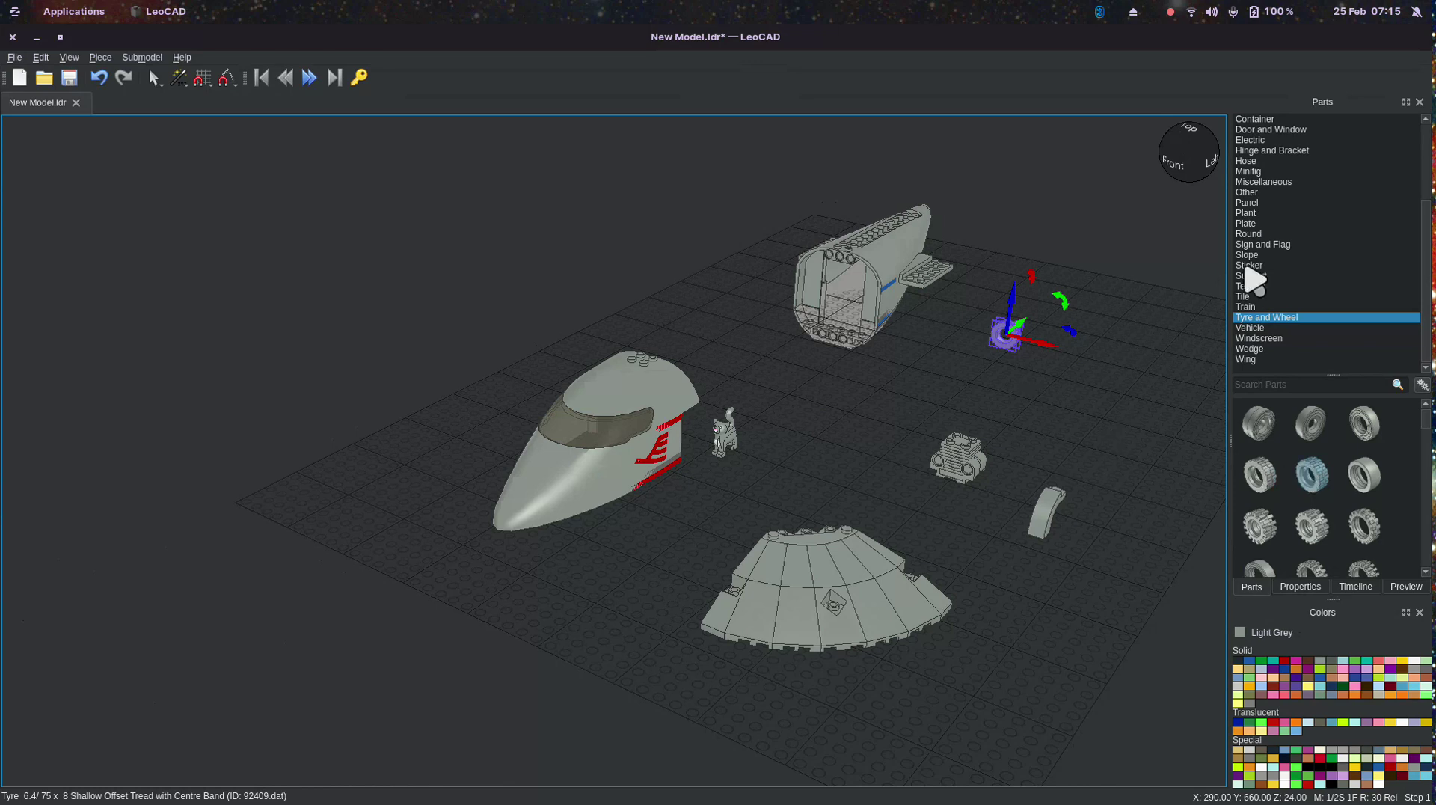
click(1285, 246)
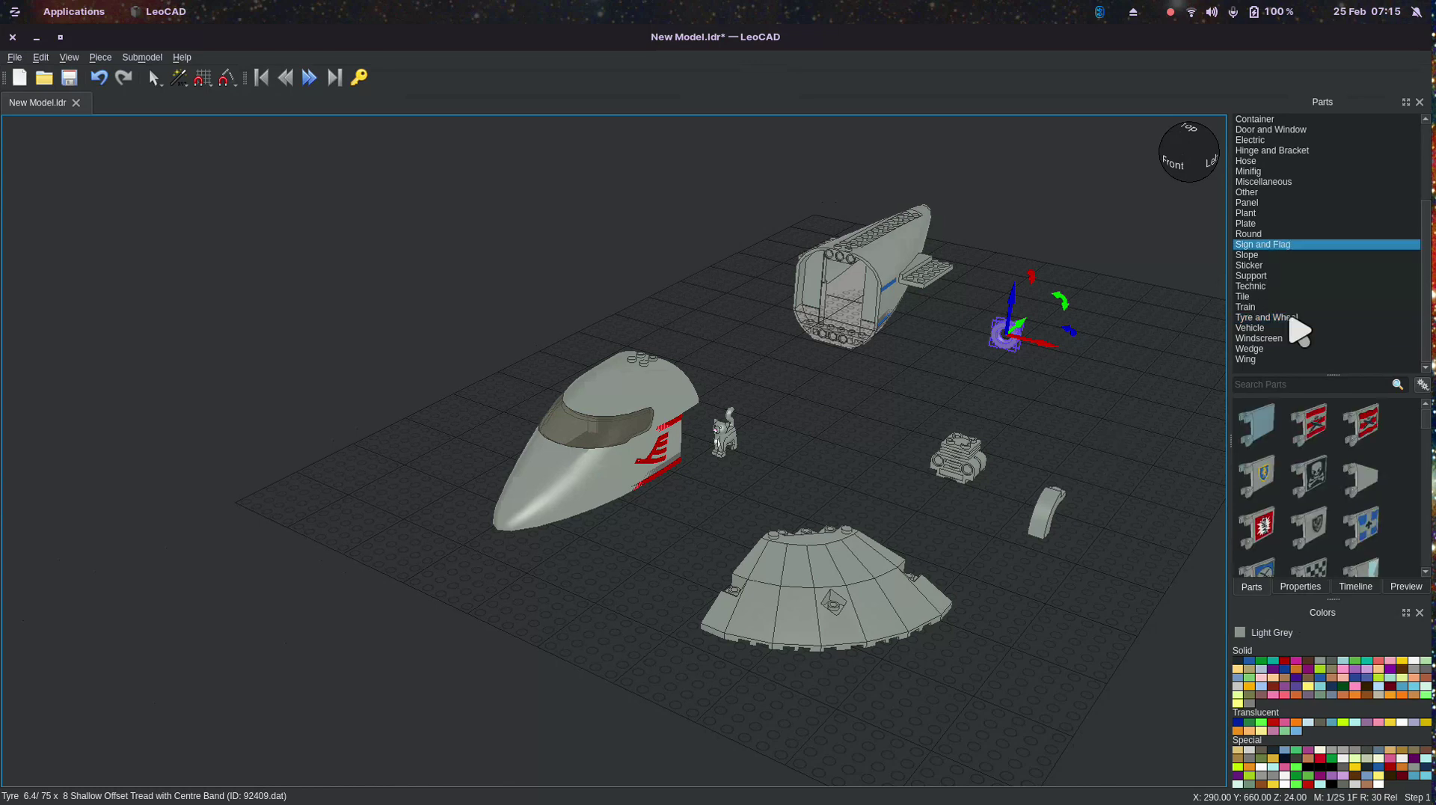
click(1299, 328)
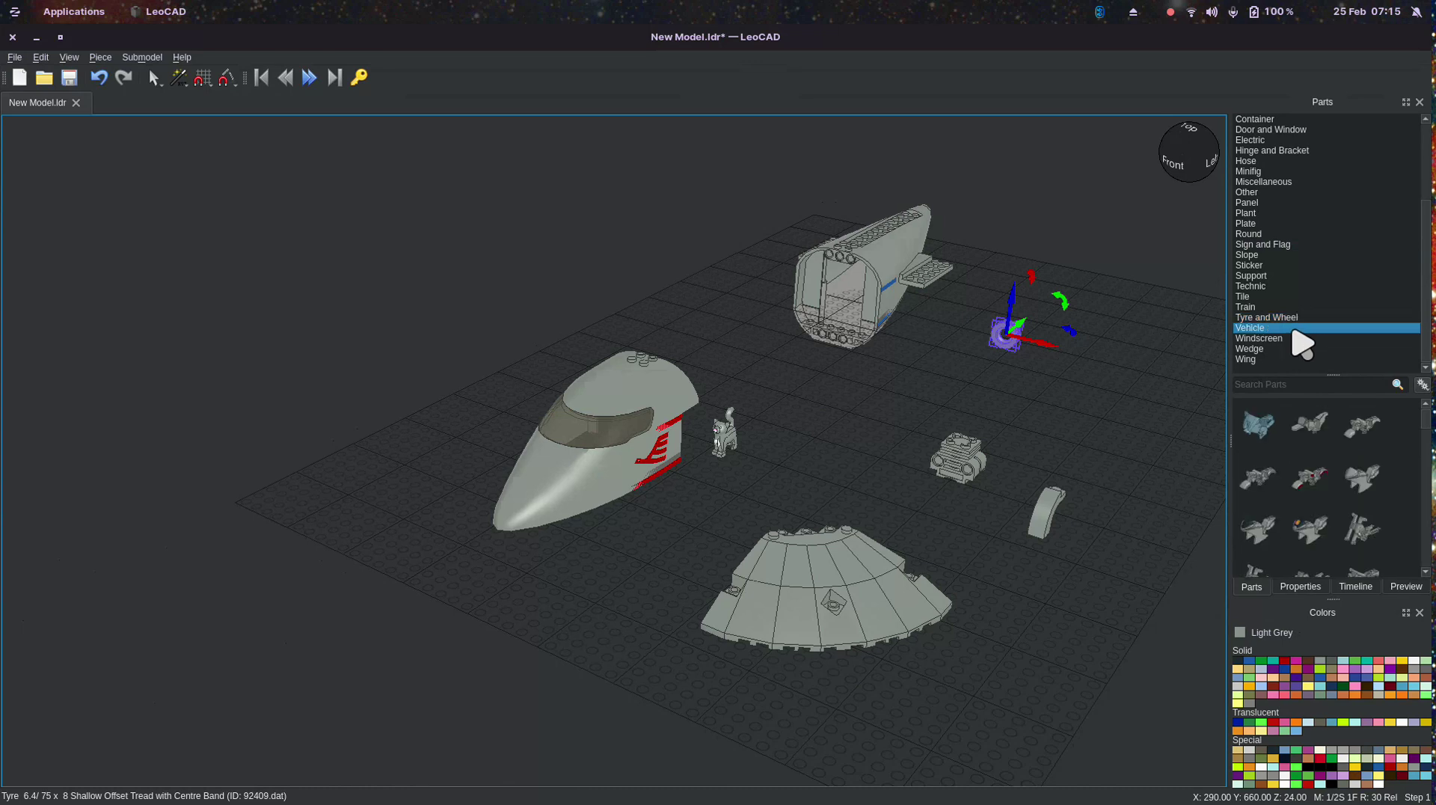
scroll(1328, 451, down, 3)
click(1283, 349)
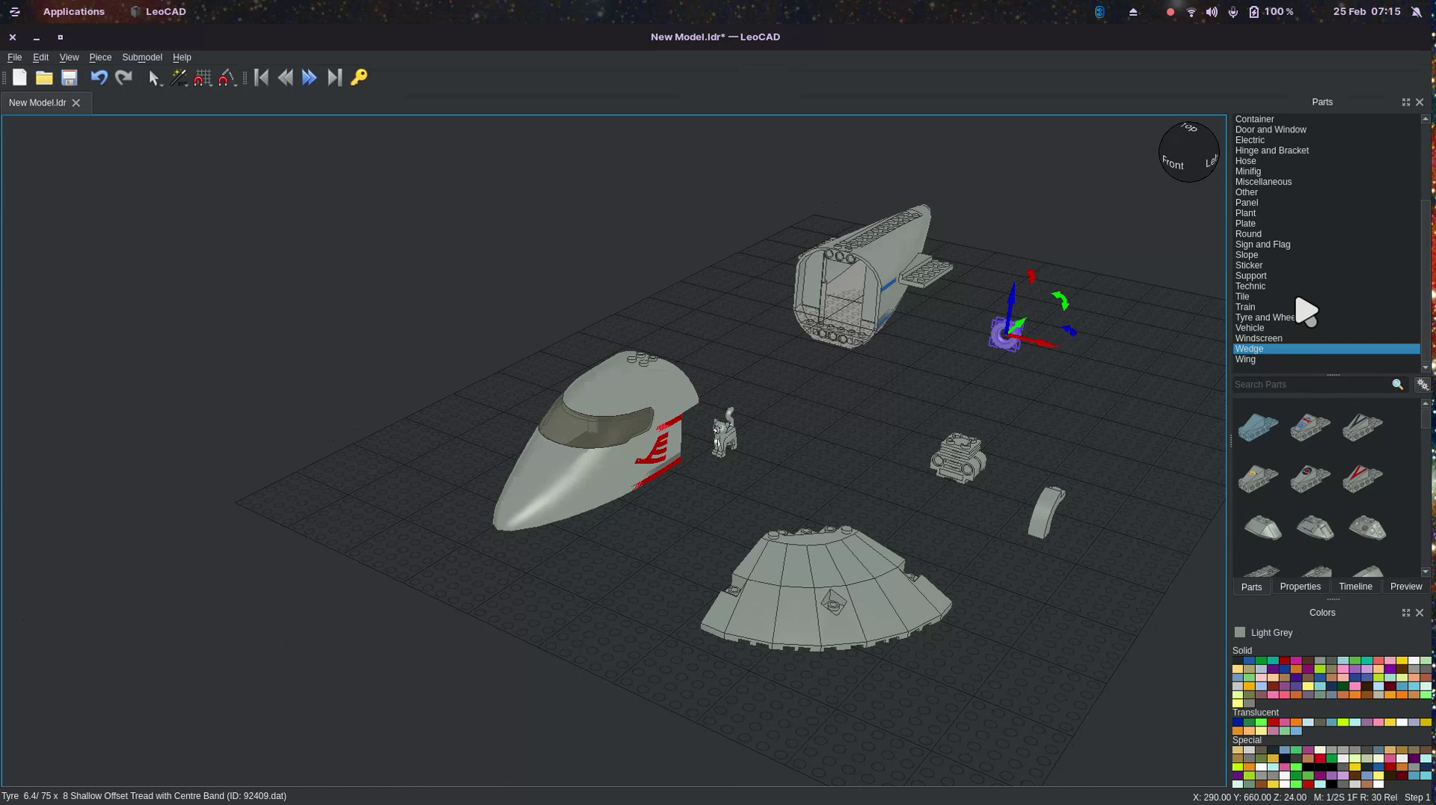
Examine the parts available in the Brick and Electric categories, then clear the model selection
scroll(1305, 309, up, 4)
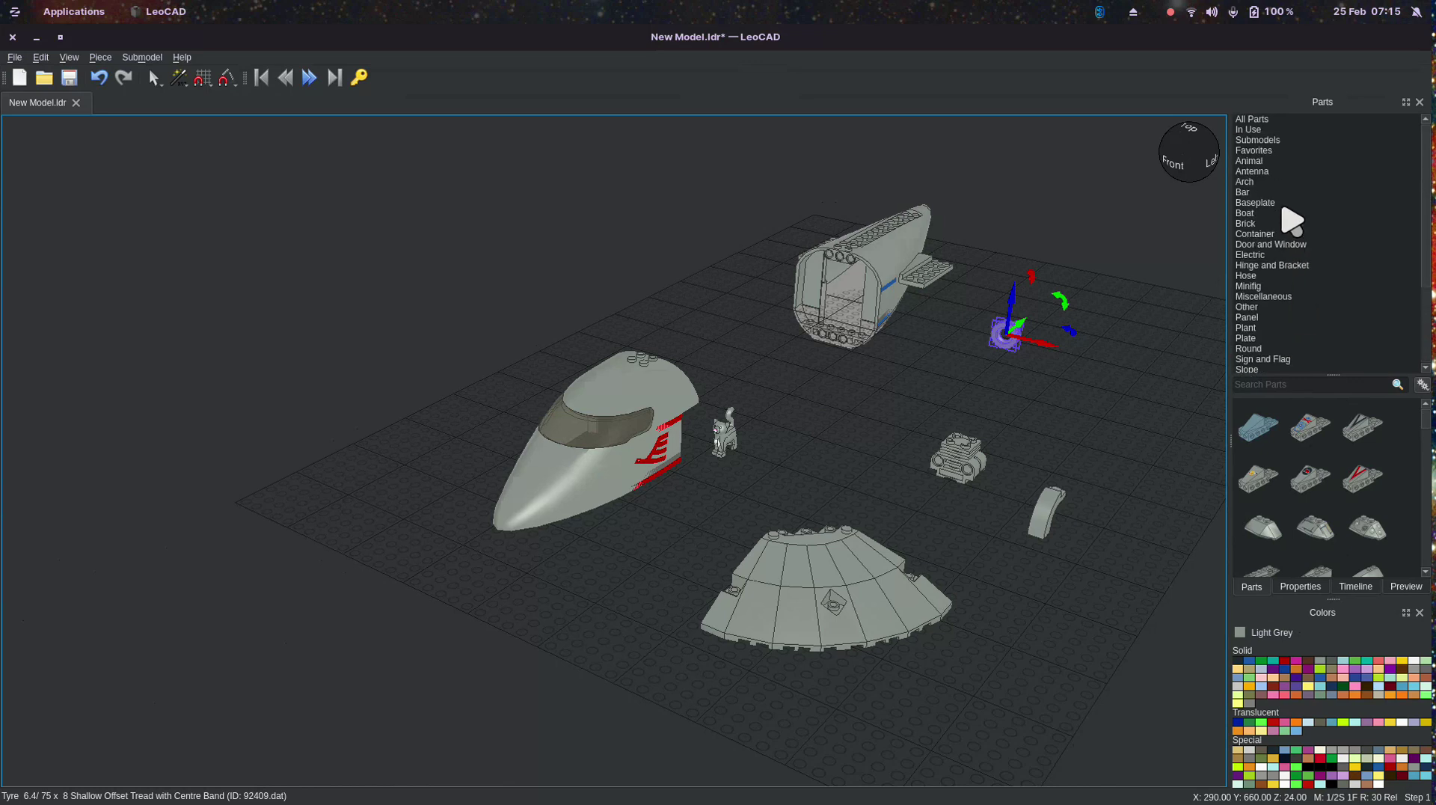
click(1284, 207)
click(1285, 215)
click(1284, 222)
scroll(1346, 441, down, 5)
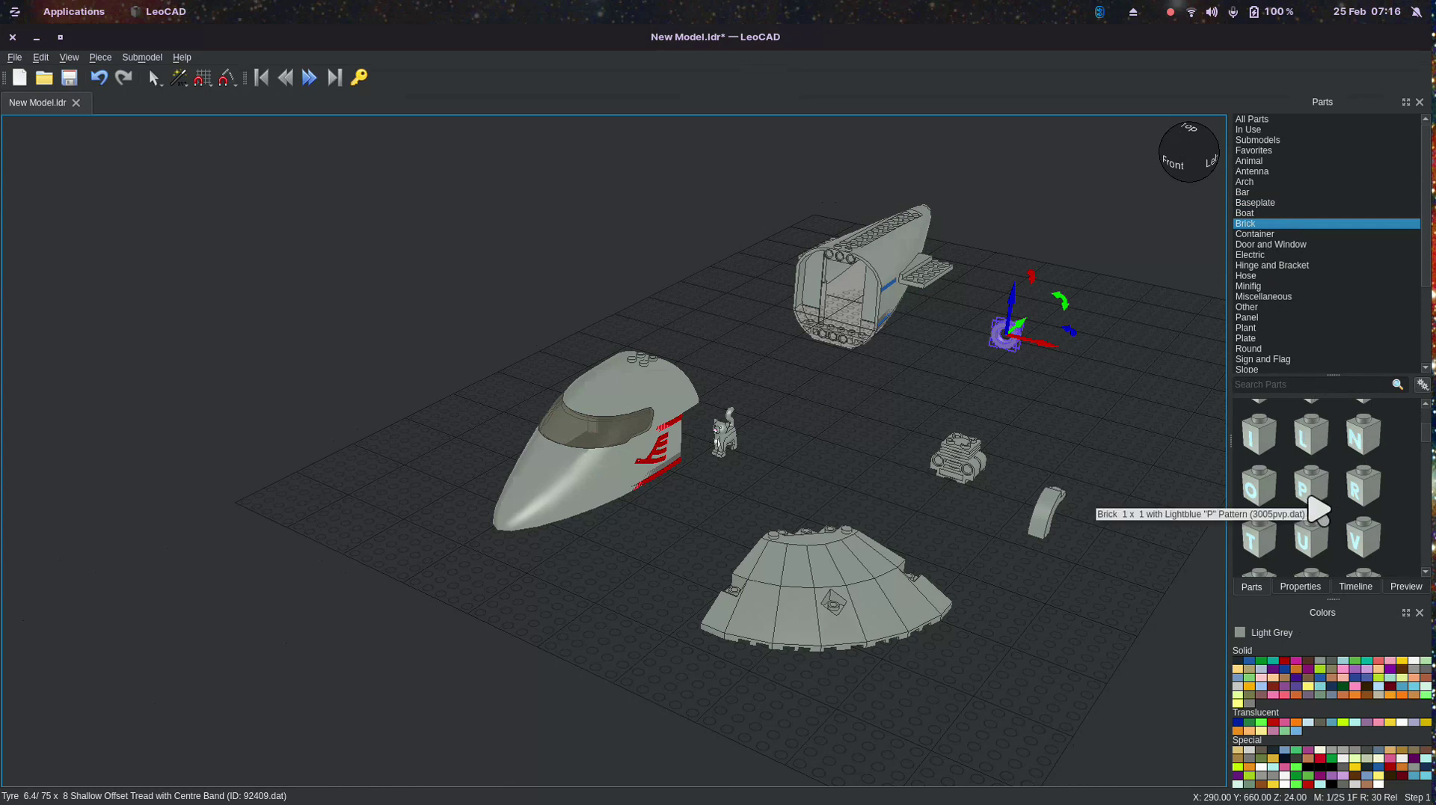
scroll(1210, 621, down, 3)
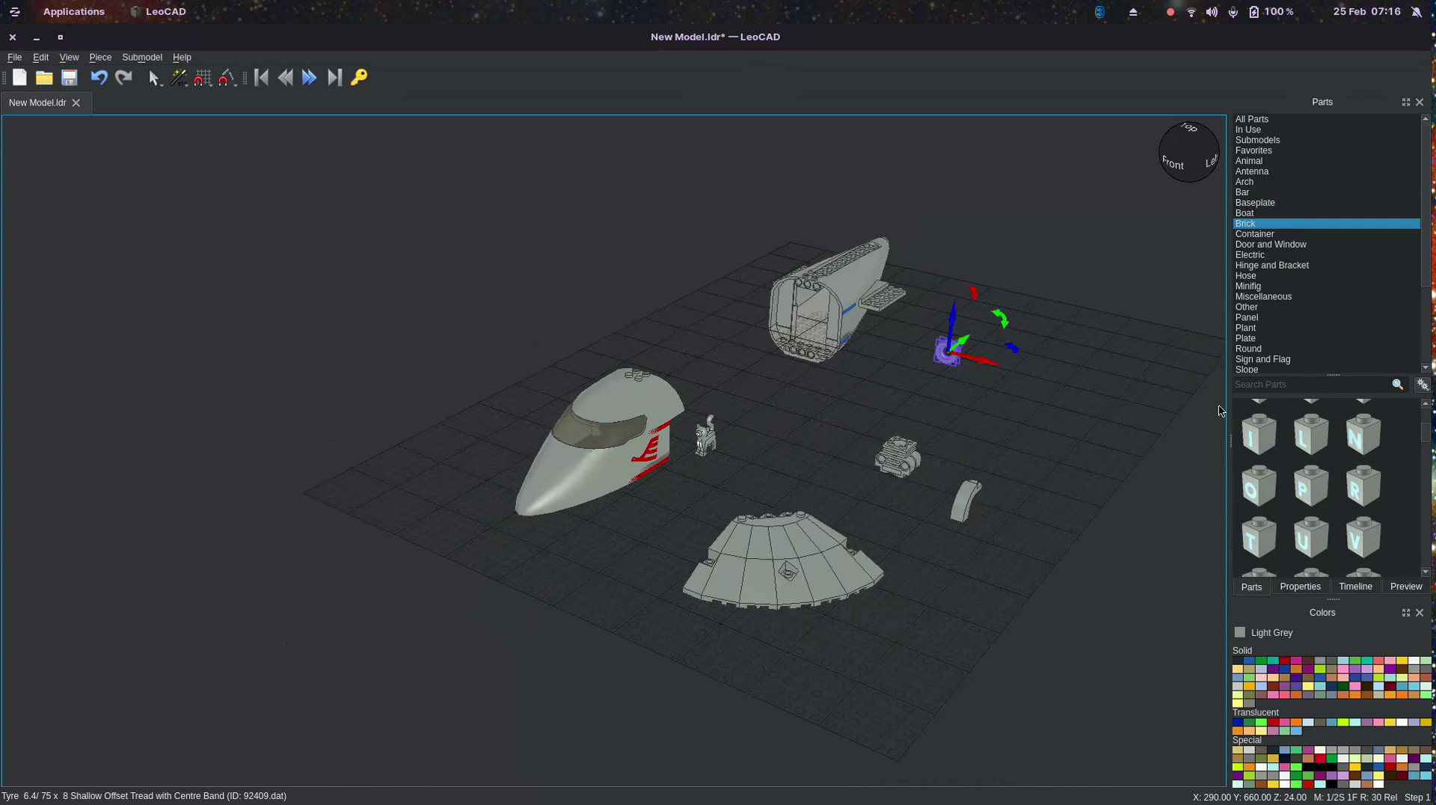
click(1276, 255)
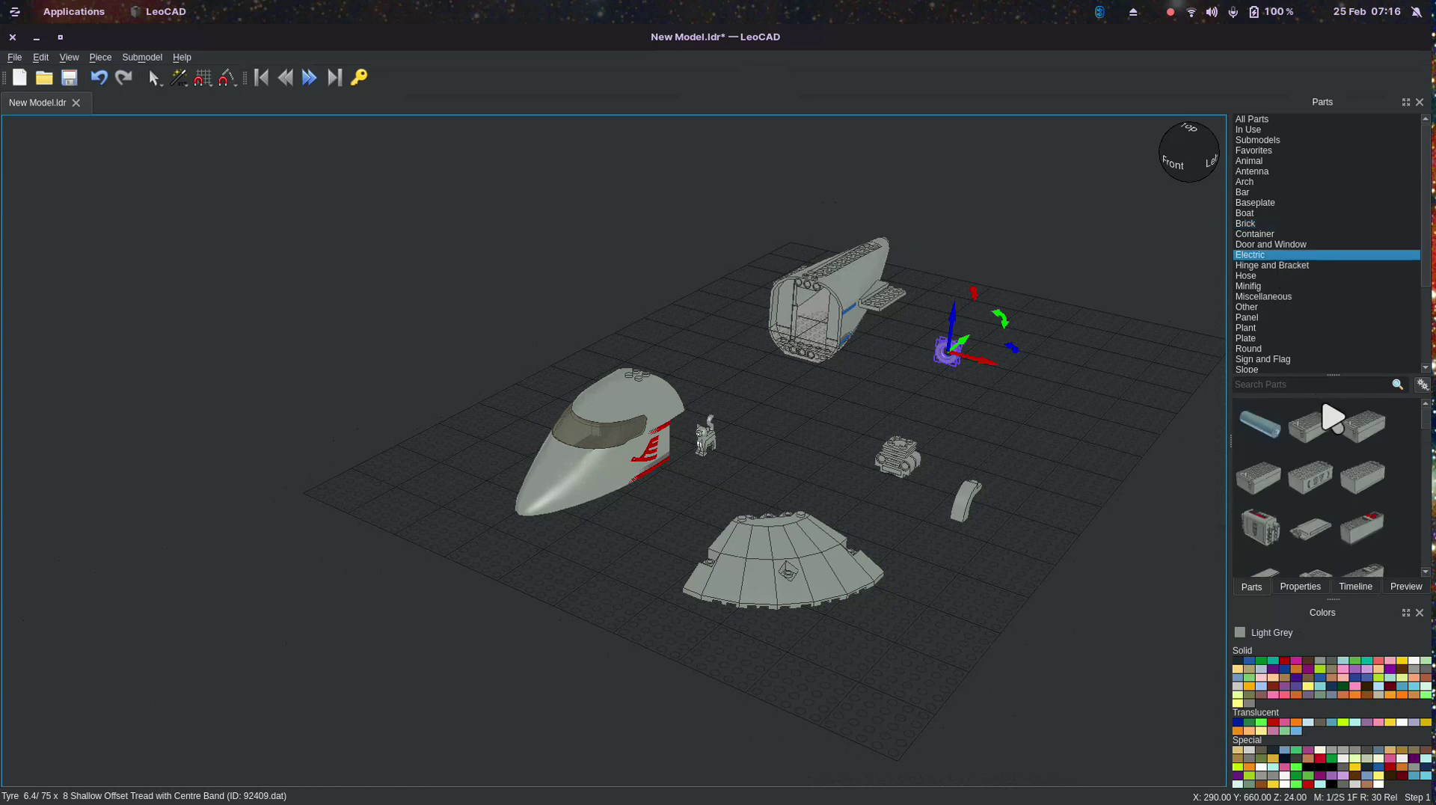
scroll(1352, 504, down, 3)
click(1032, 515)
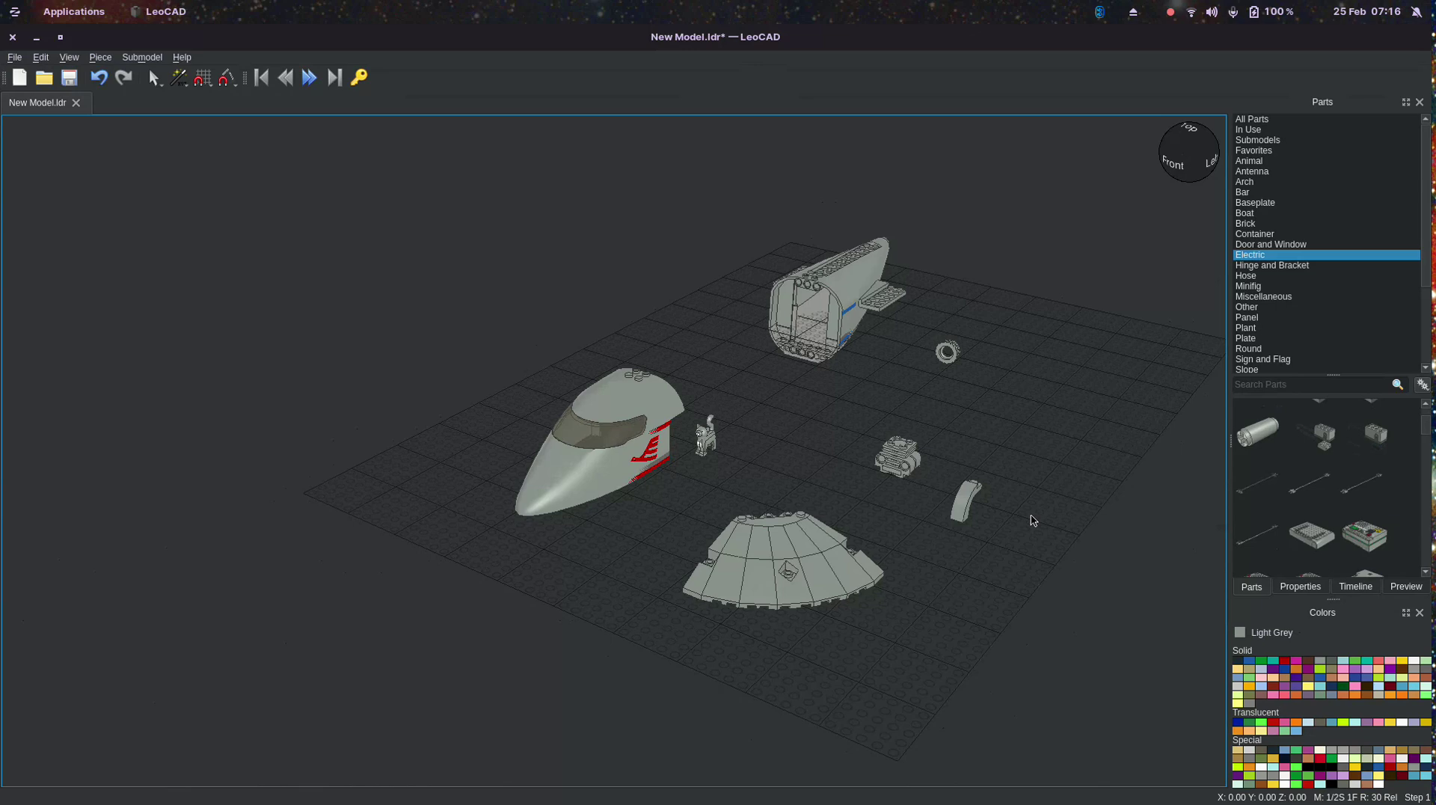
Switch to the Firestorm viewer and search the world map for the grid.wolfterritories.org address with its port number
key(super)
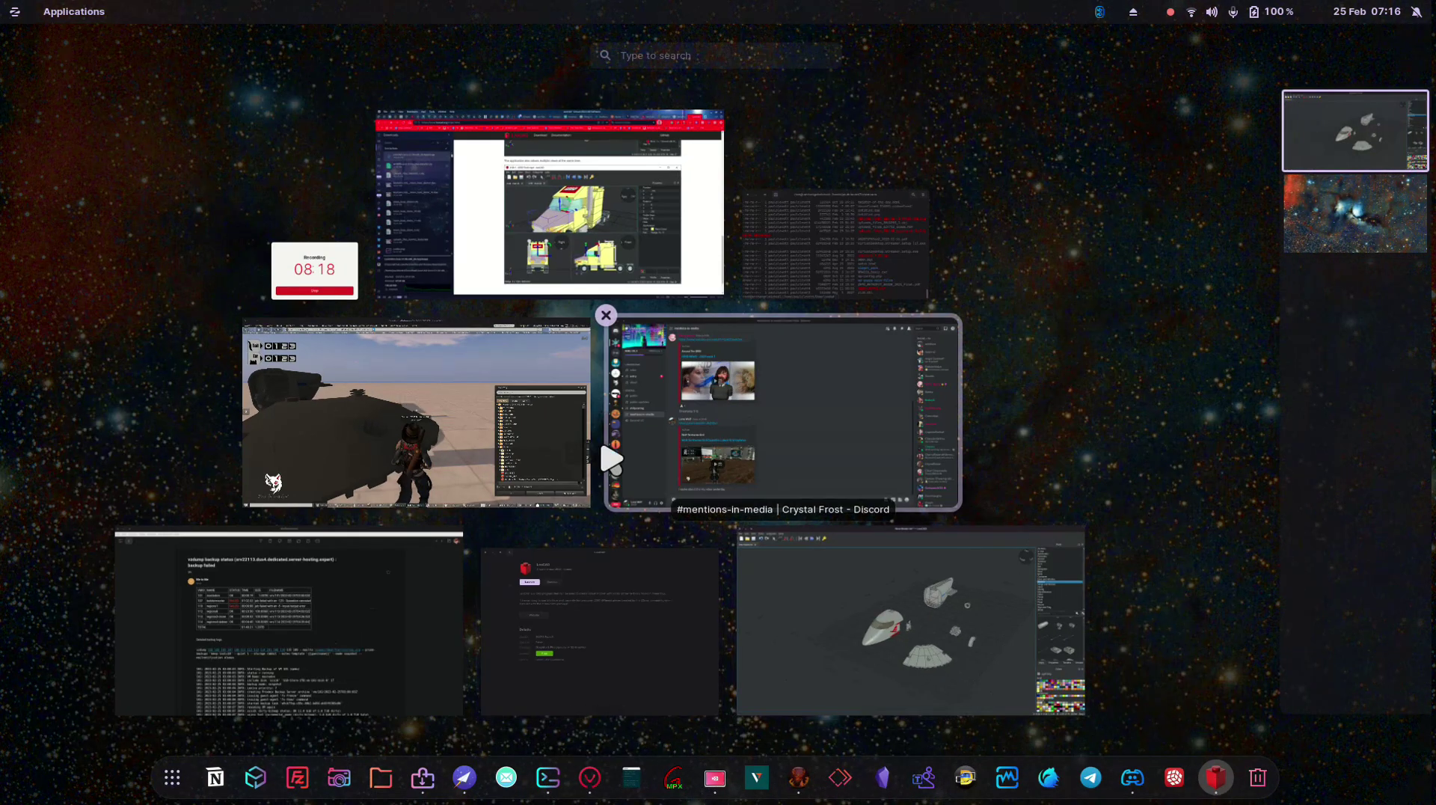
click(596, 458)
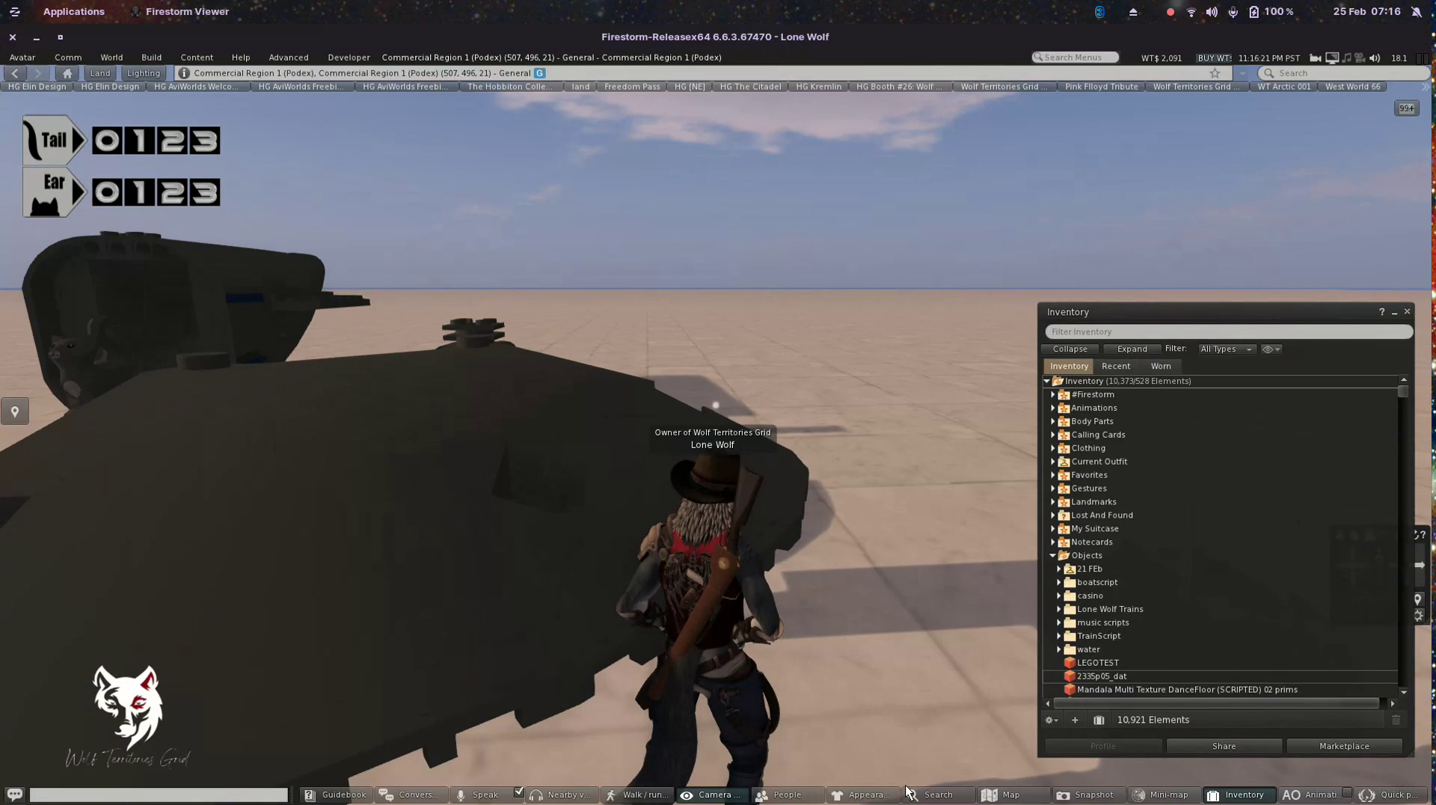
click(969, 795)
click(995, 796)
text(grid.wolfter)
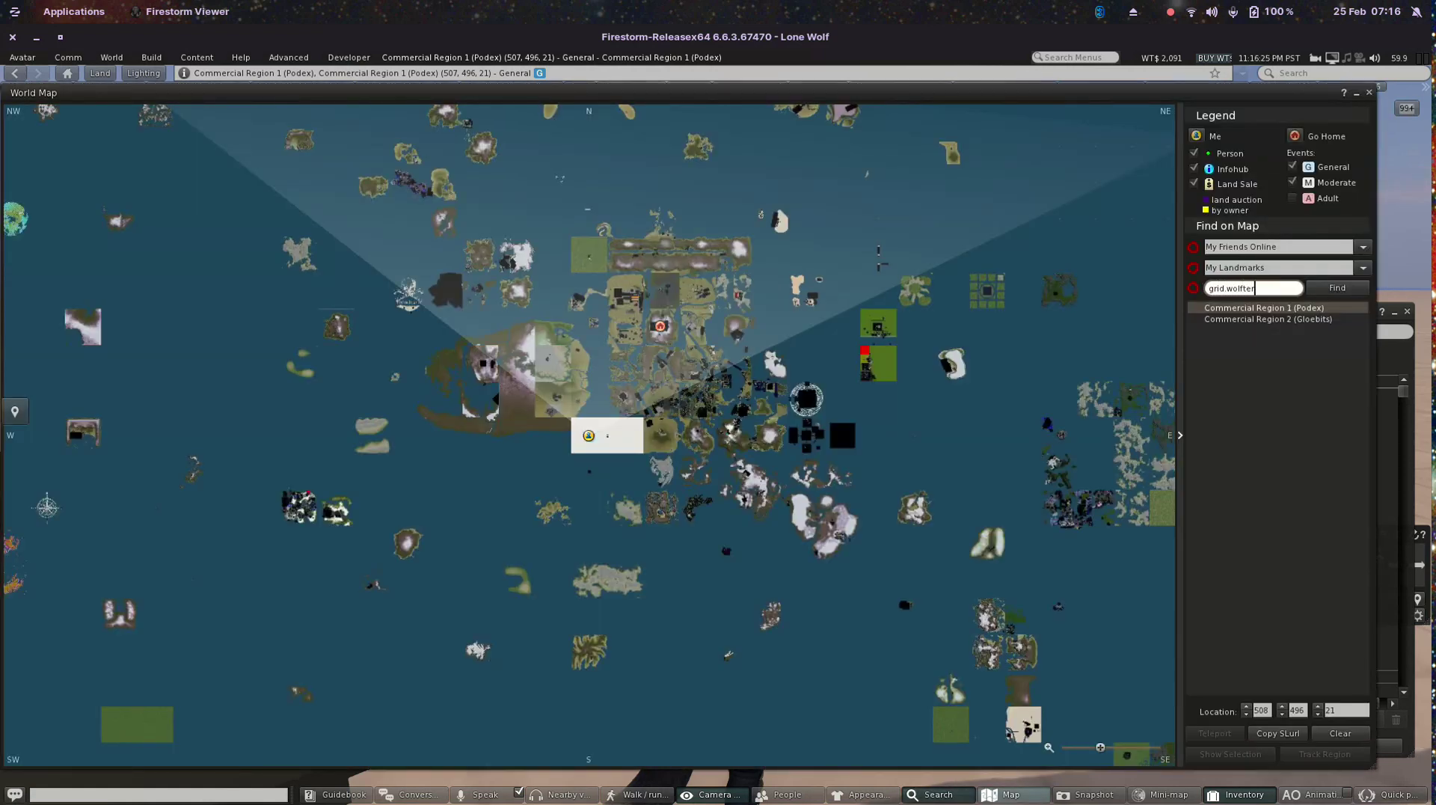
text(ritories.org:800)
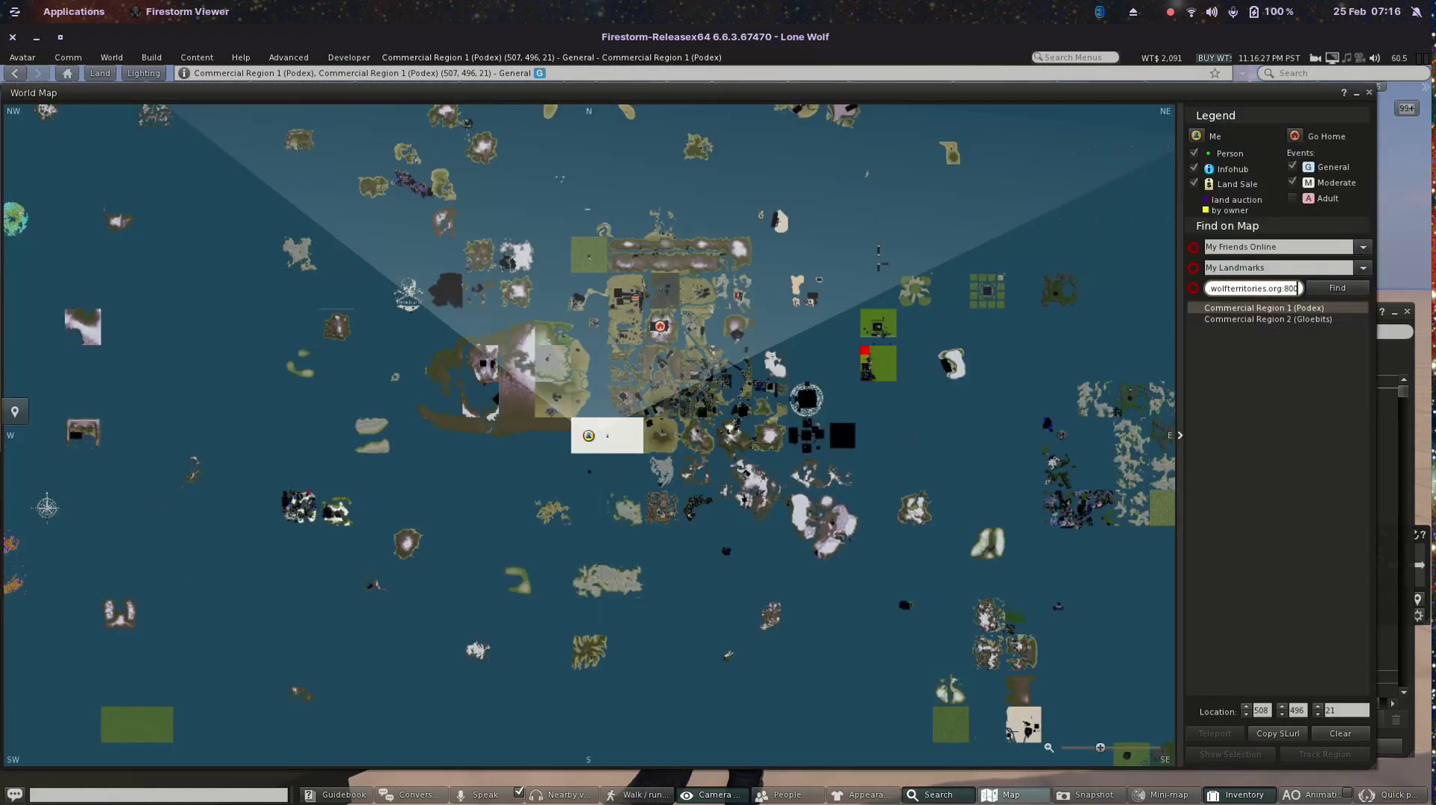
key(Return)
key(Return)
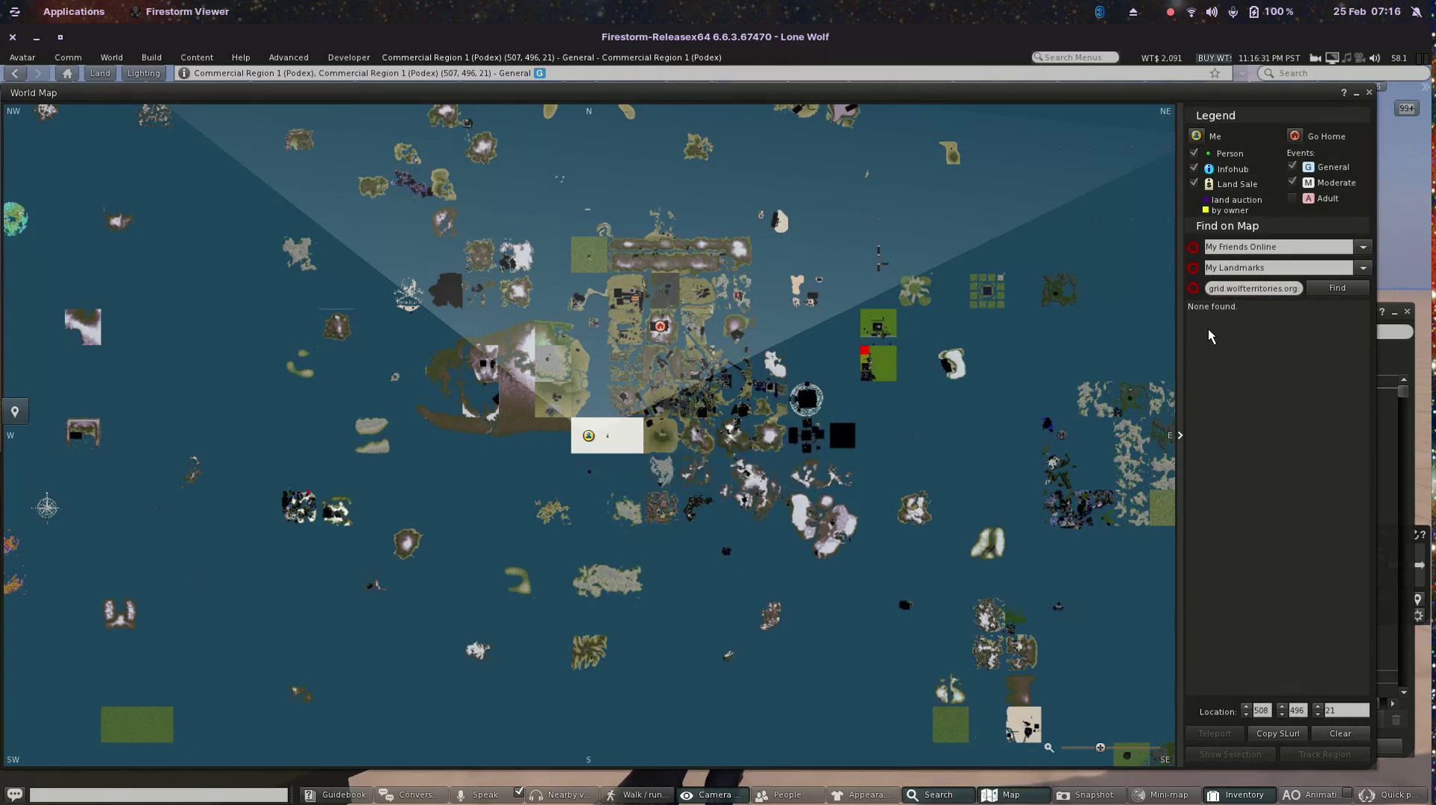
Prefix the map search address with hop:// and run the search again
click(1211, 290)
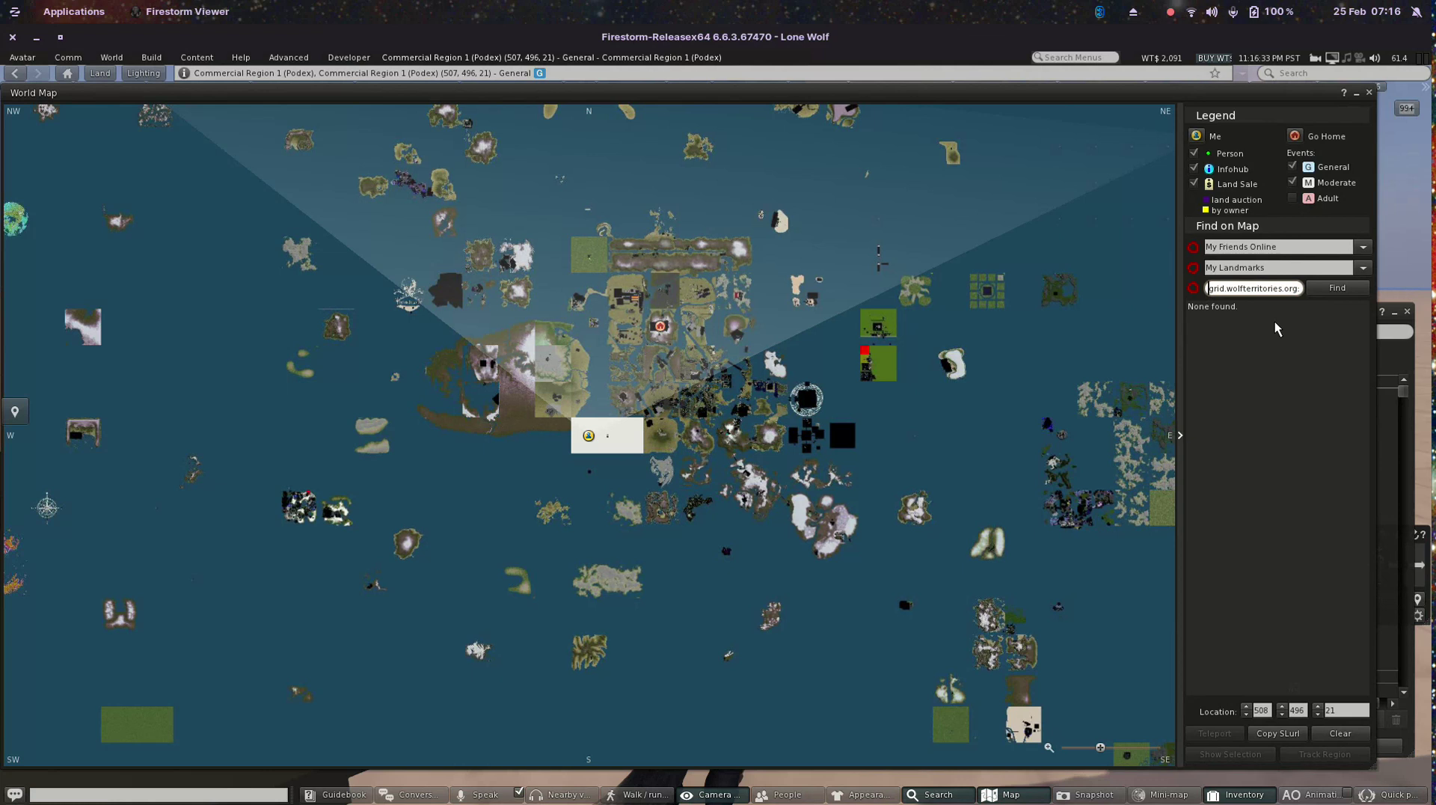
text(hop://)
key(Return)
key(Return)
Search the world map for grid.wolfterritories.org, then close the map and the Firestorm Search window
click(1268, 292)
text(grid)
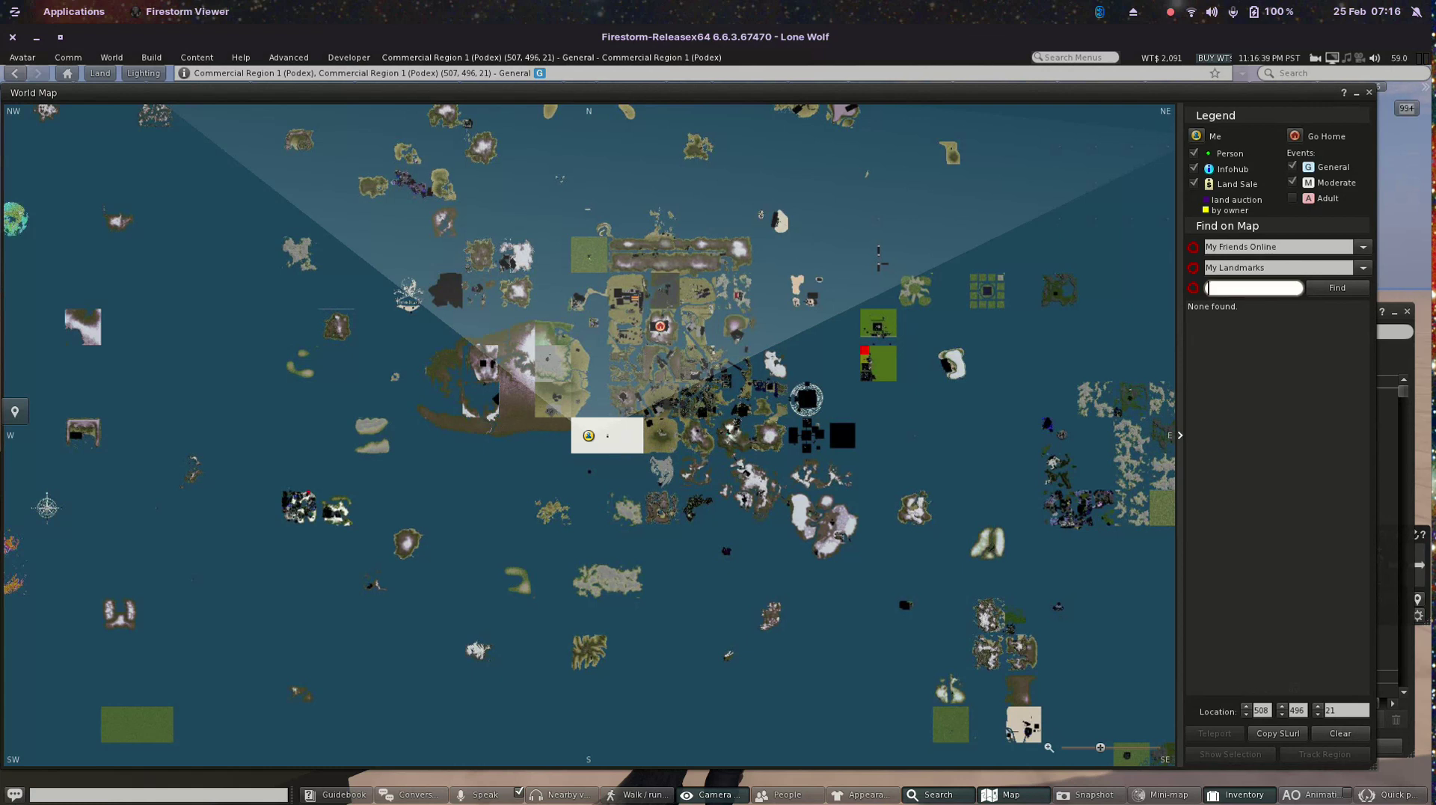
text(.wolfterritories.org)
key(Return)
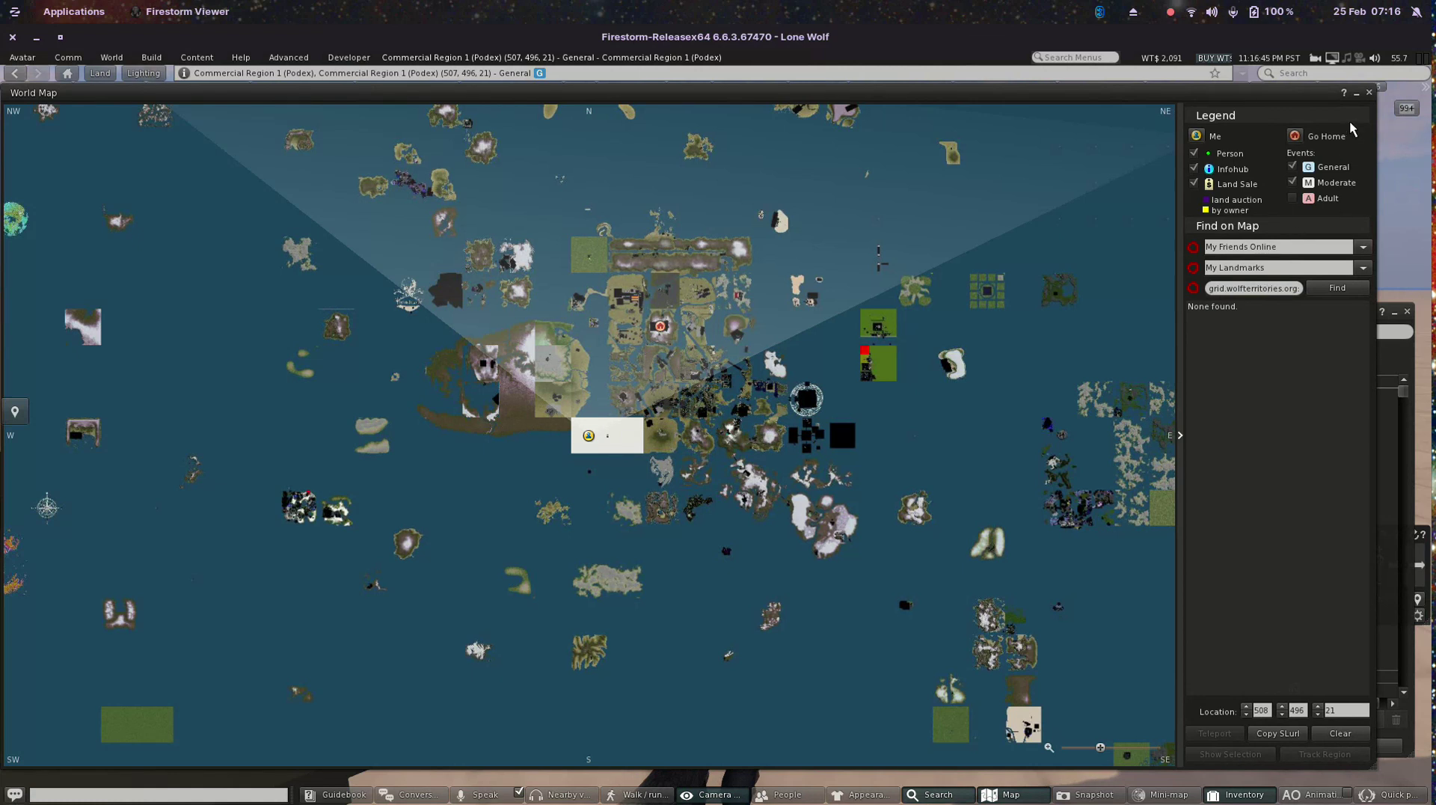
click(1370, 93)
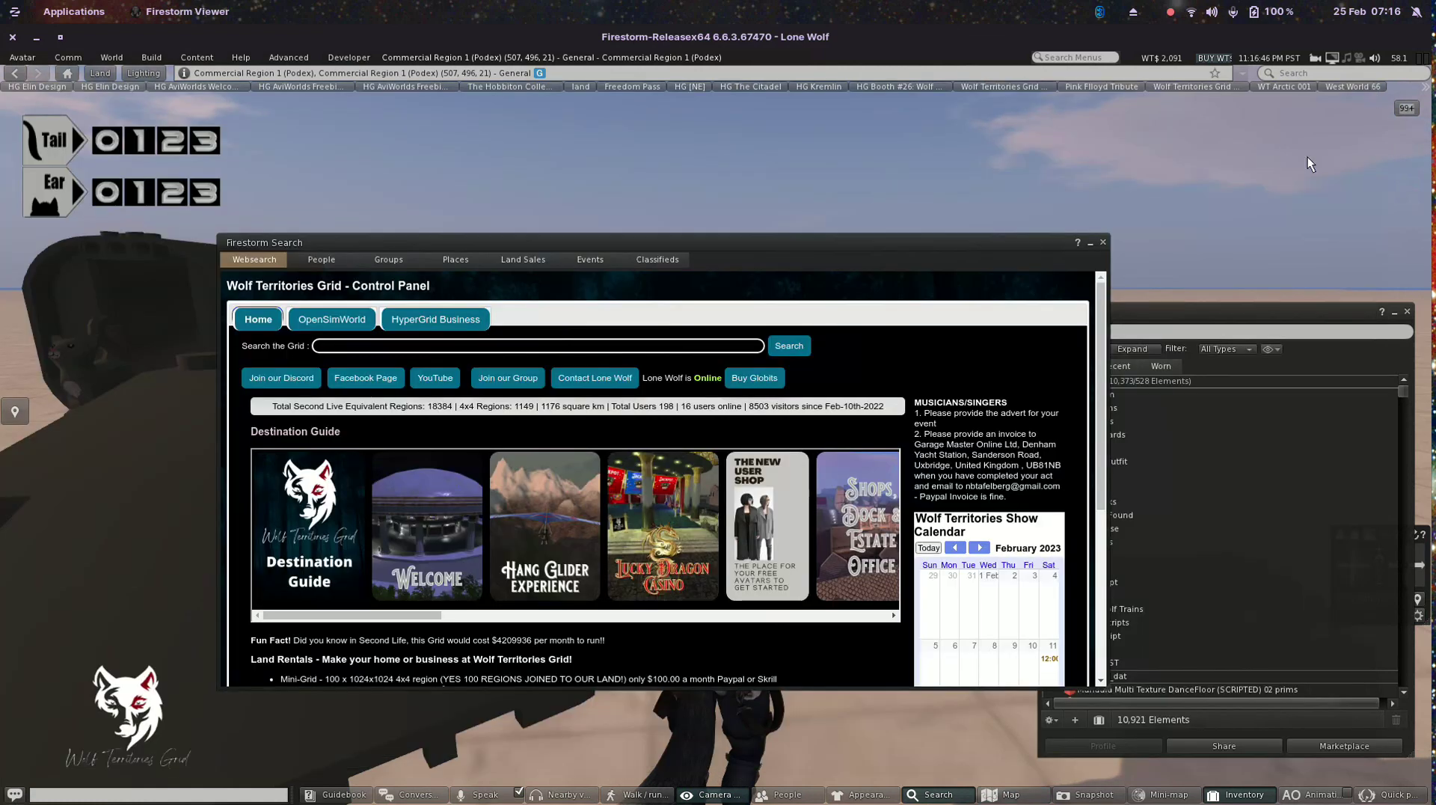
click(1104, 244)
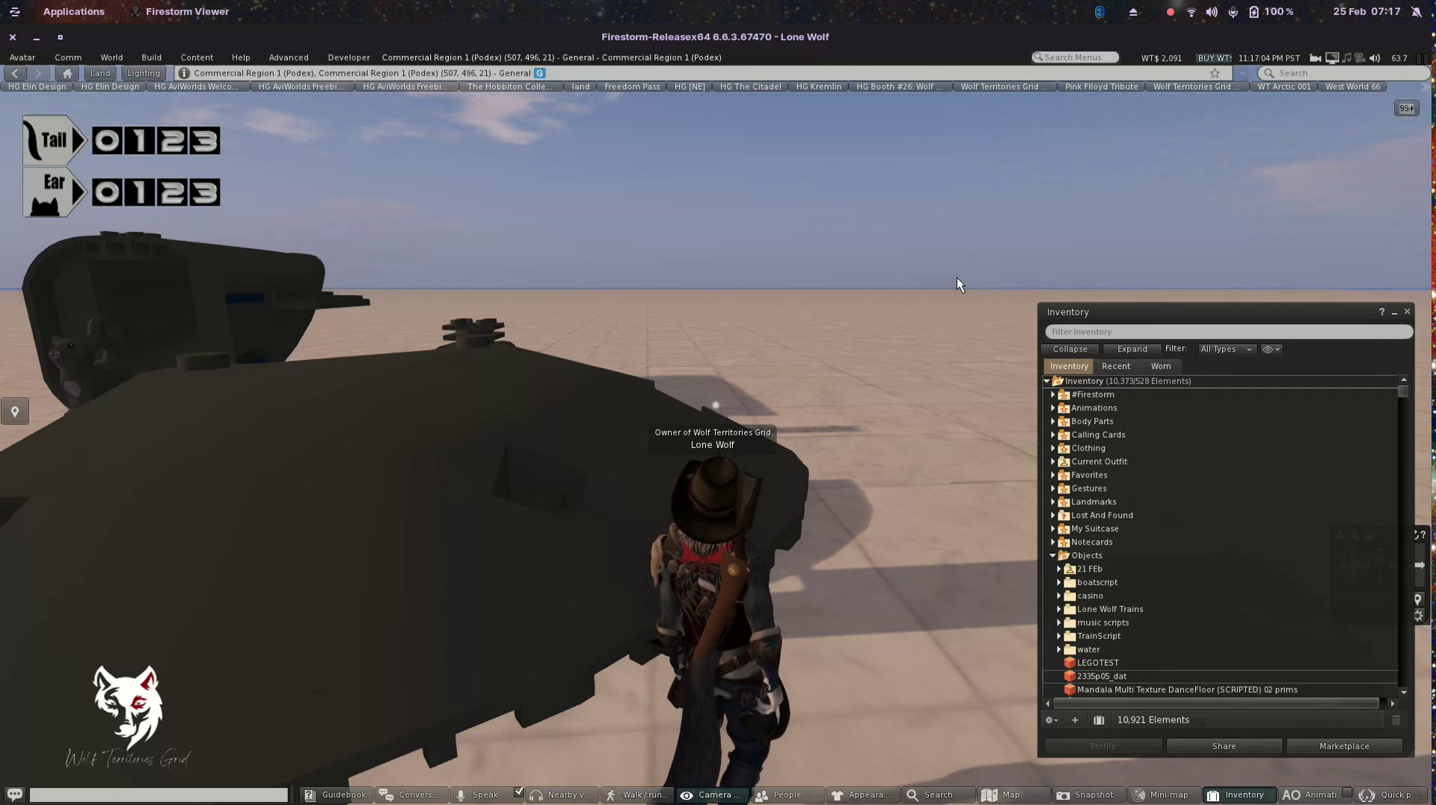
key(super)
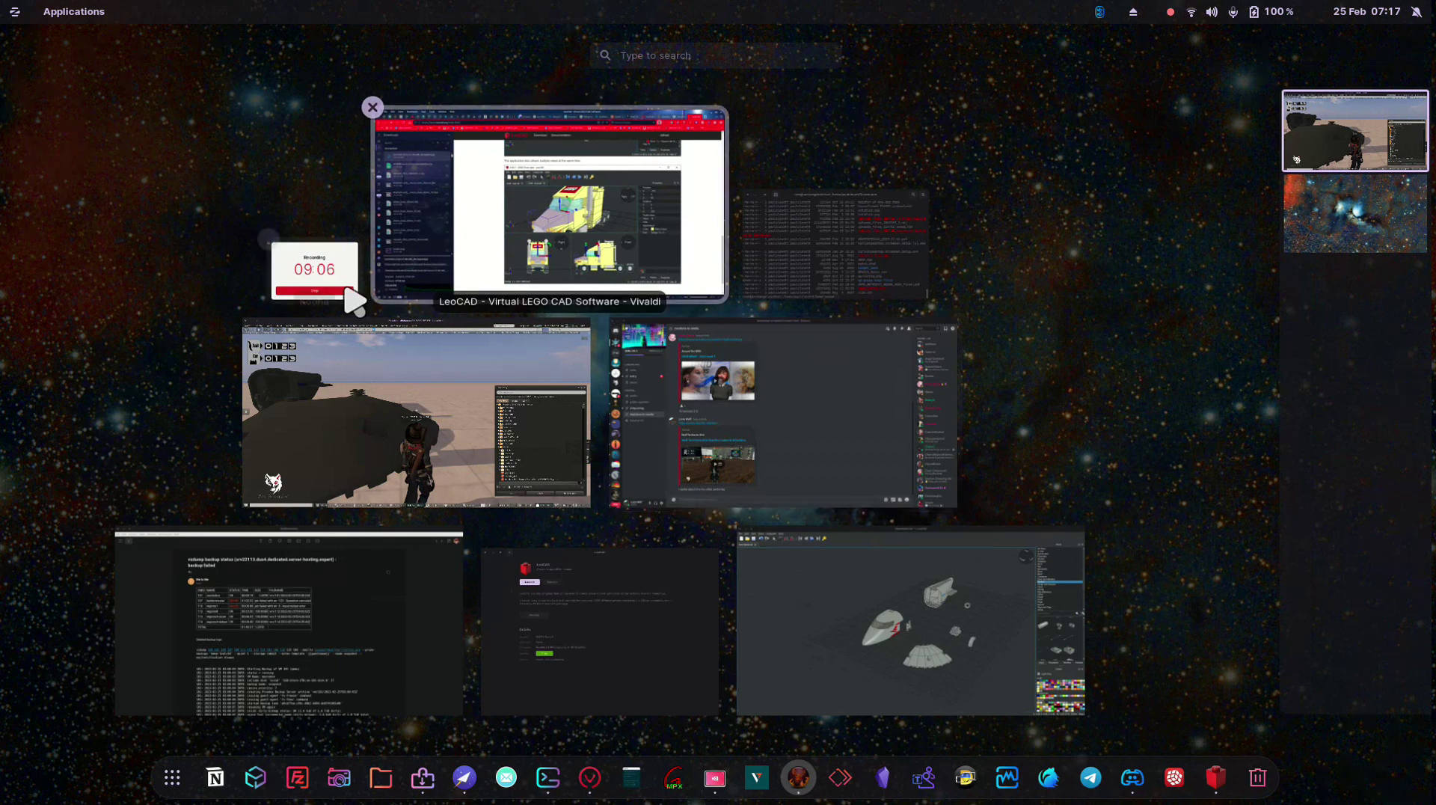